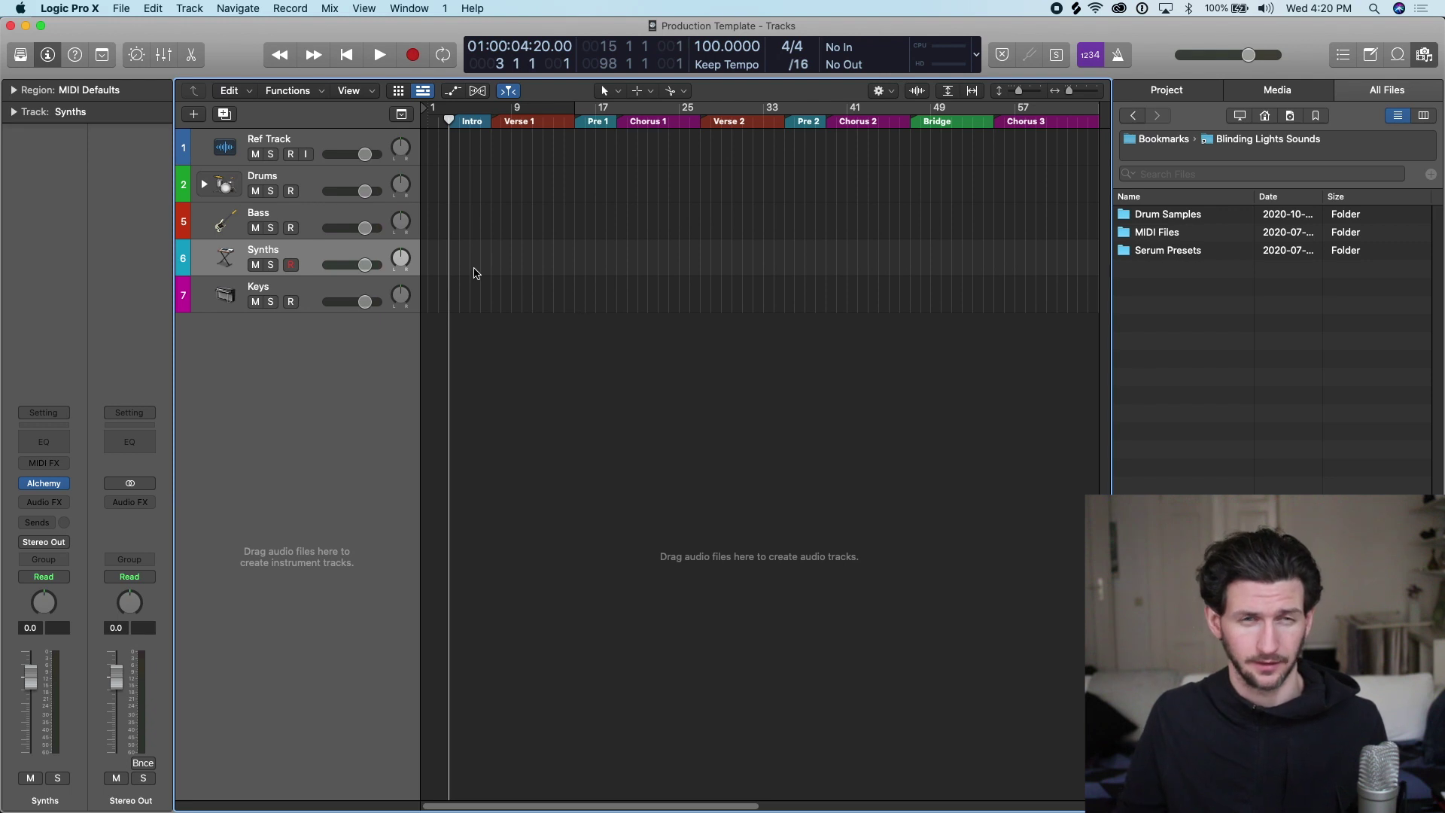
- Open the File menu in the Production Template project
click(116, 8)
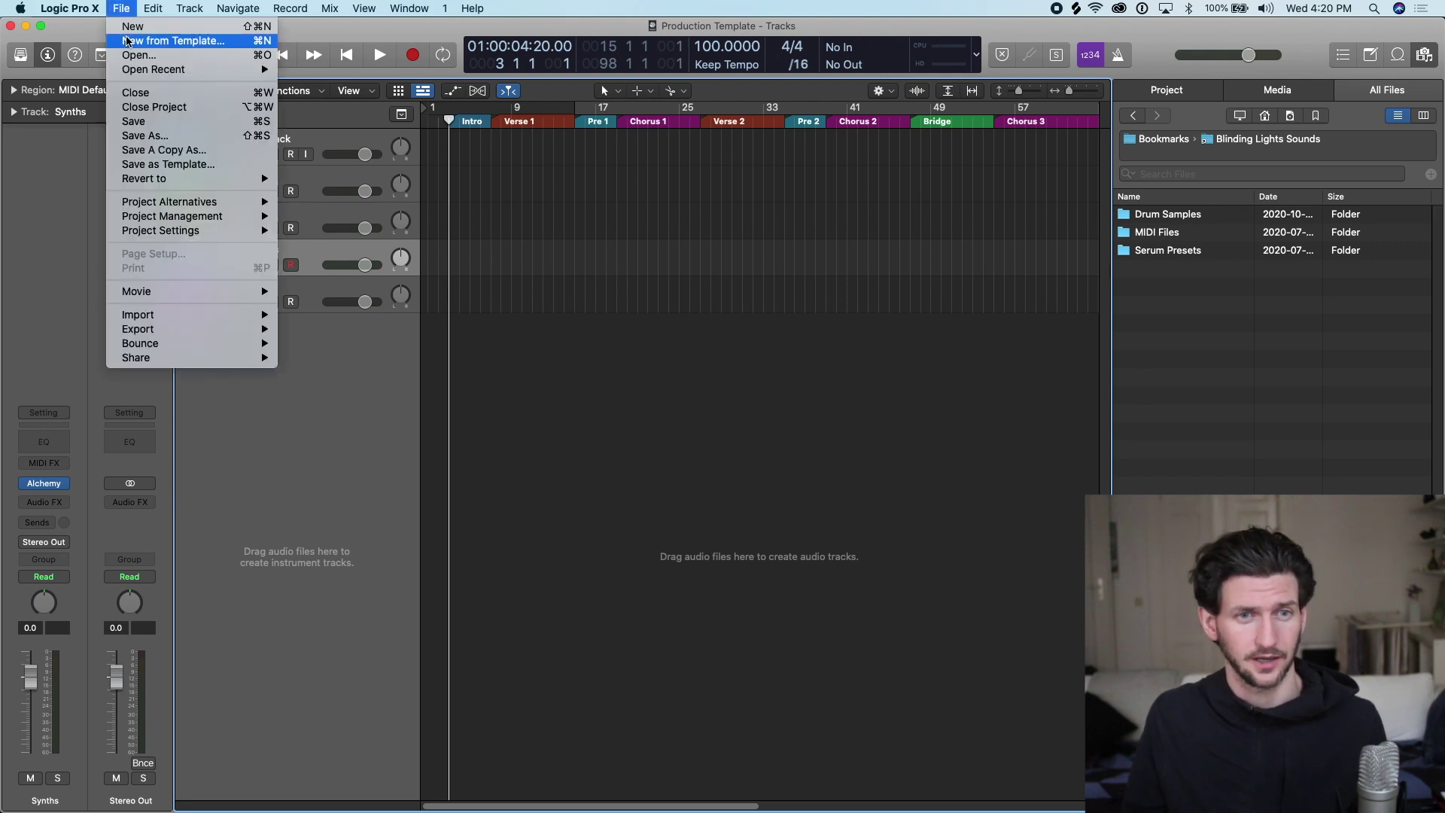
- Start a new empty project with a single software instrument track, Inst 1
click(130, 28)
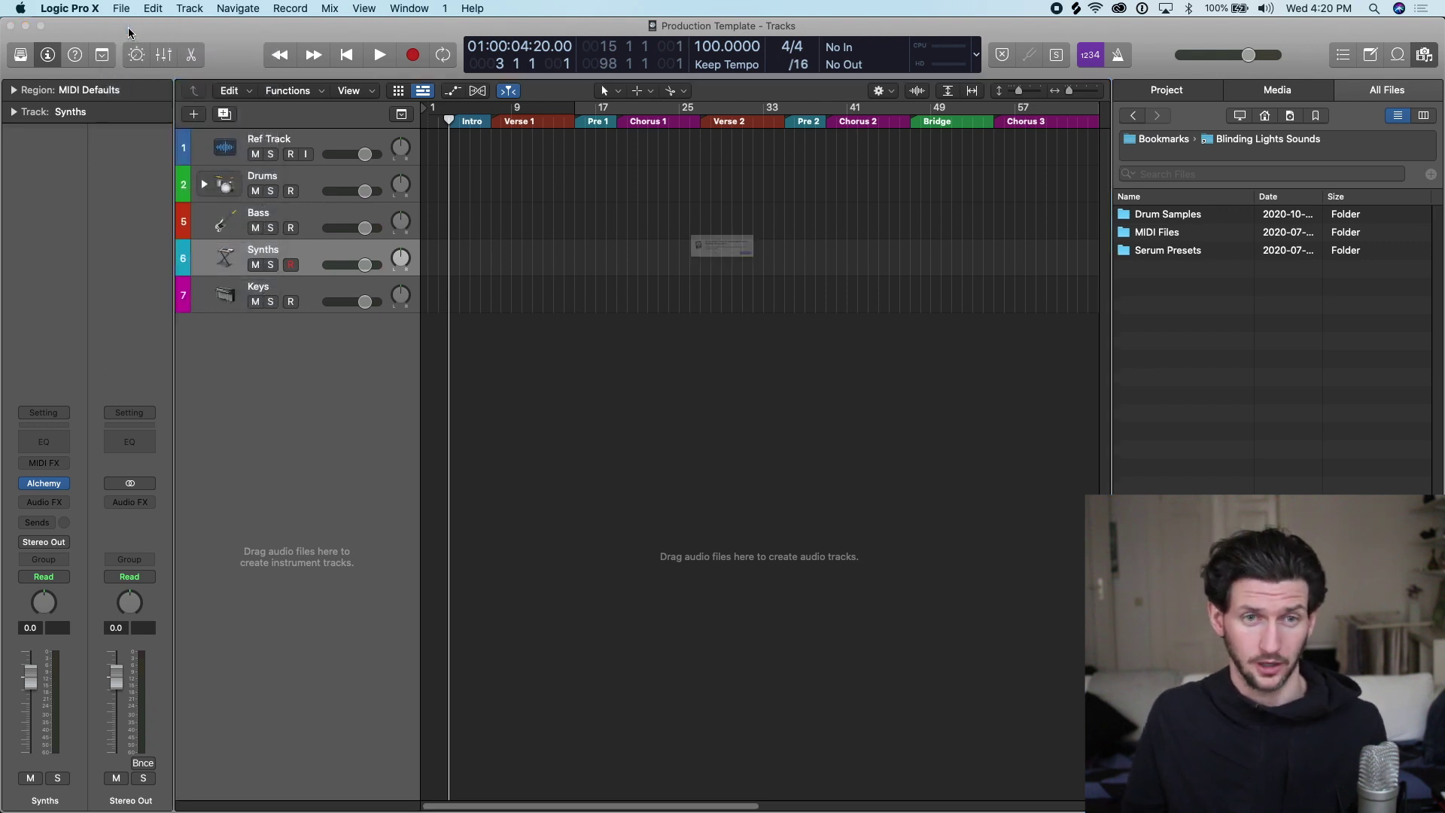
click(828, 288)
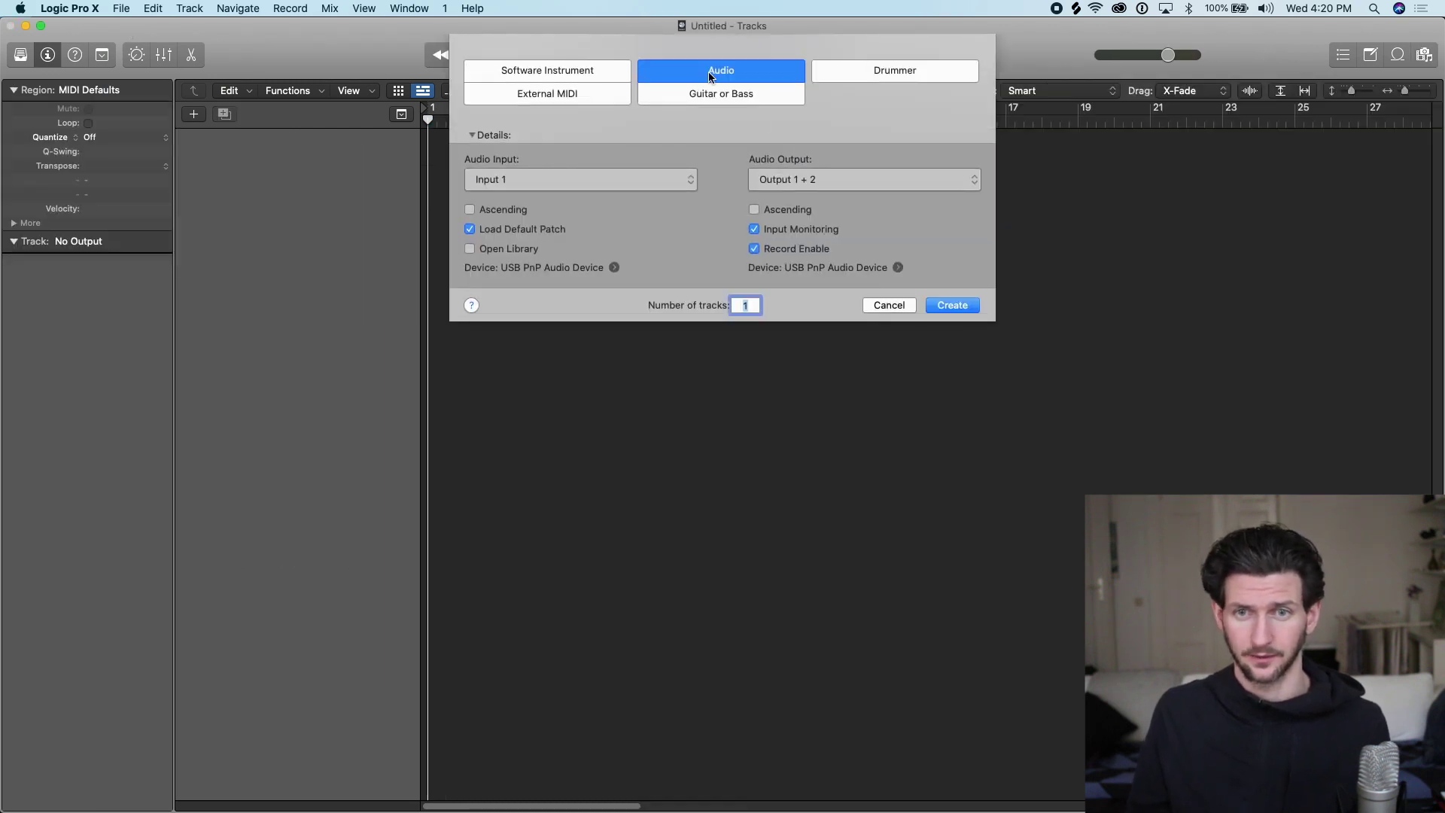
click(602, 76)
click(939, 260)
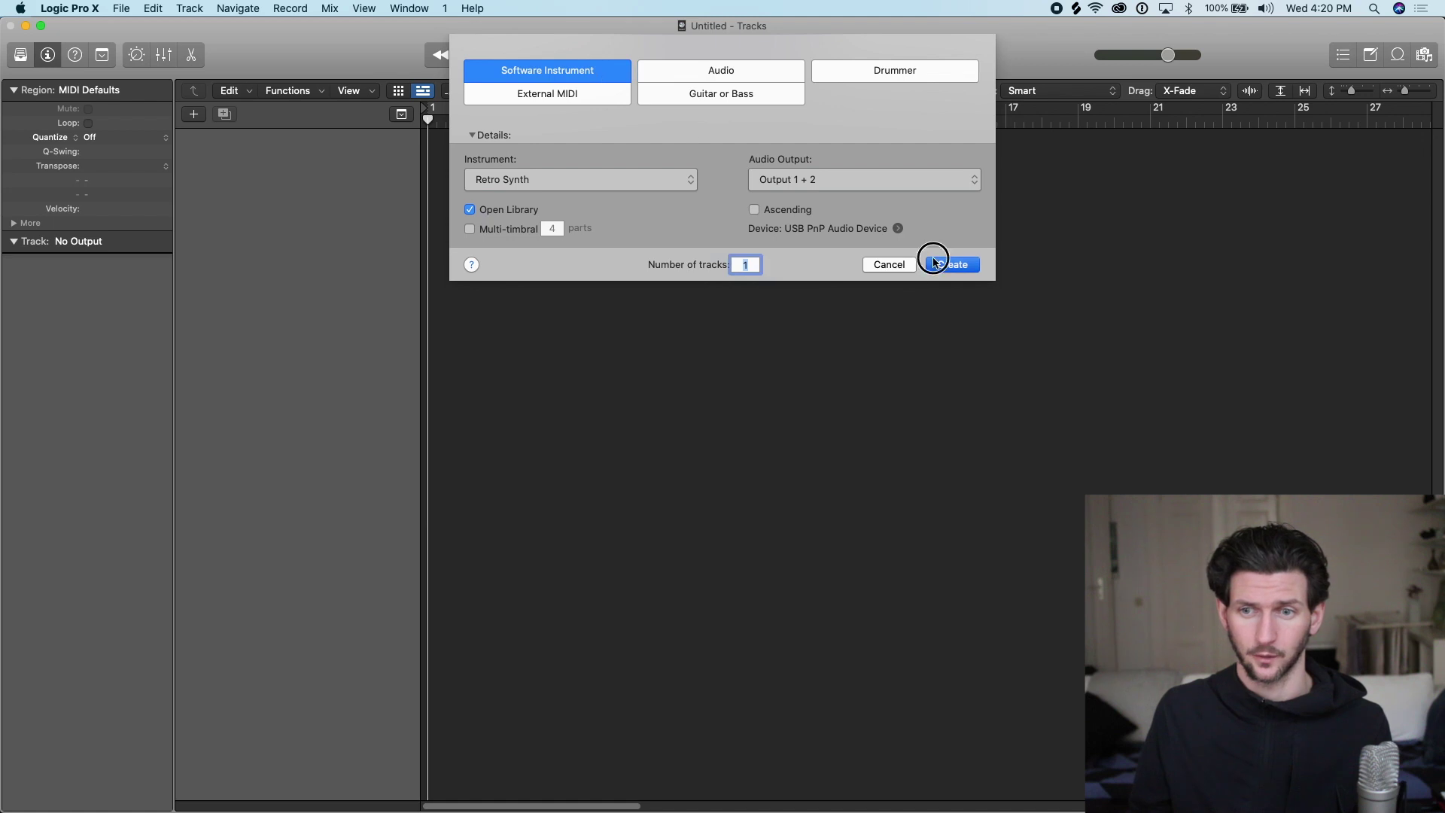
- Collapse the inspector's track details, hide the Library, and open the File menu
click(329, 241)
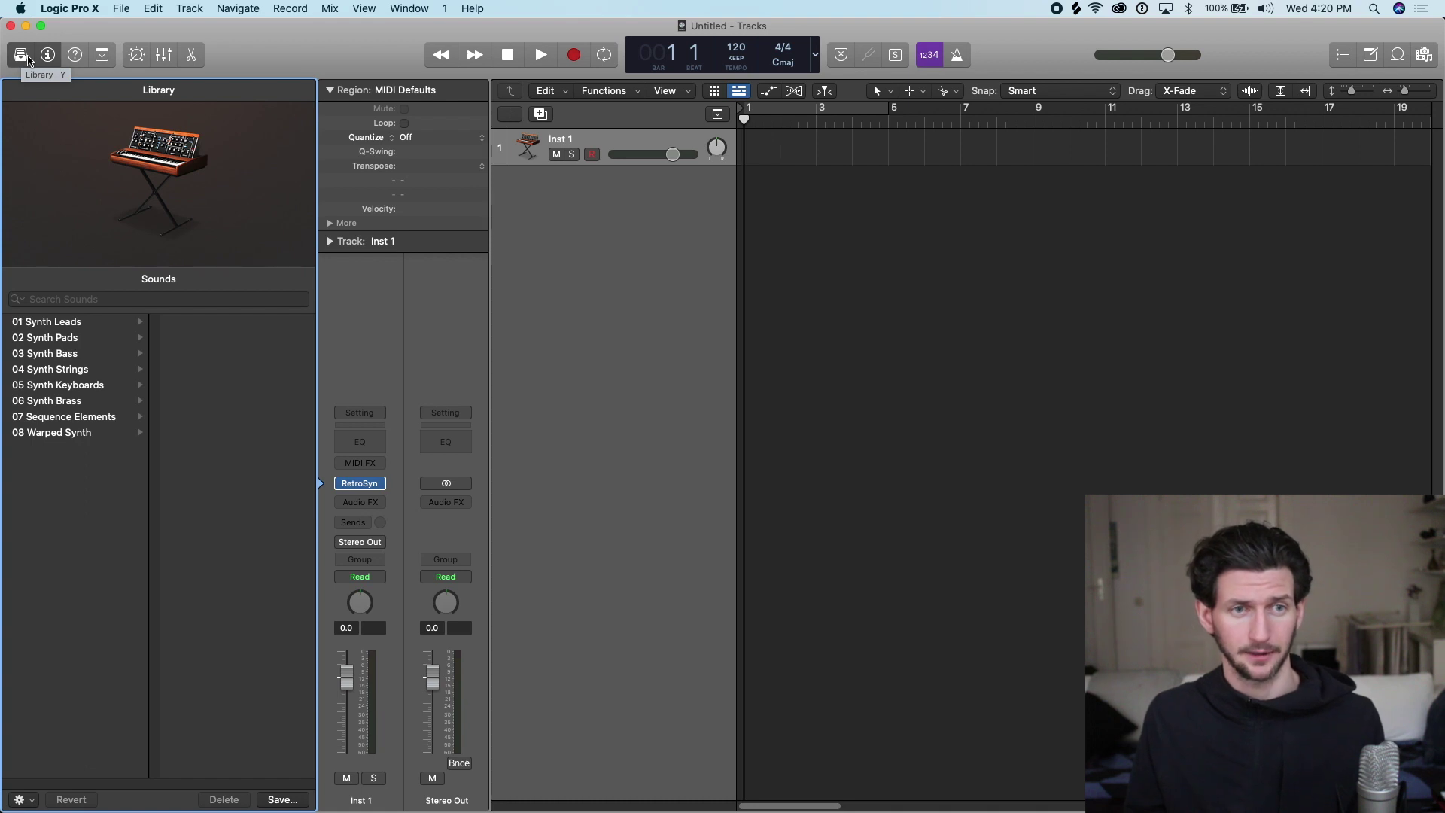
click(27, 59)
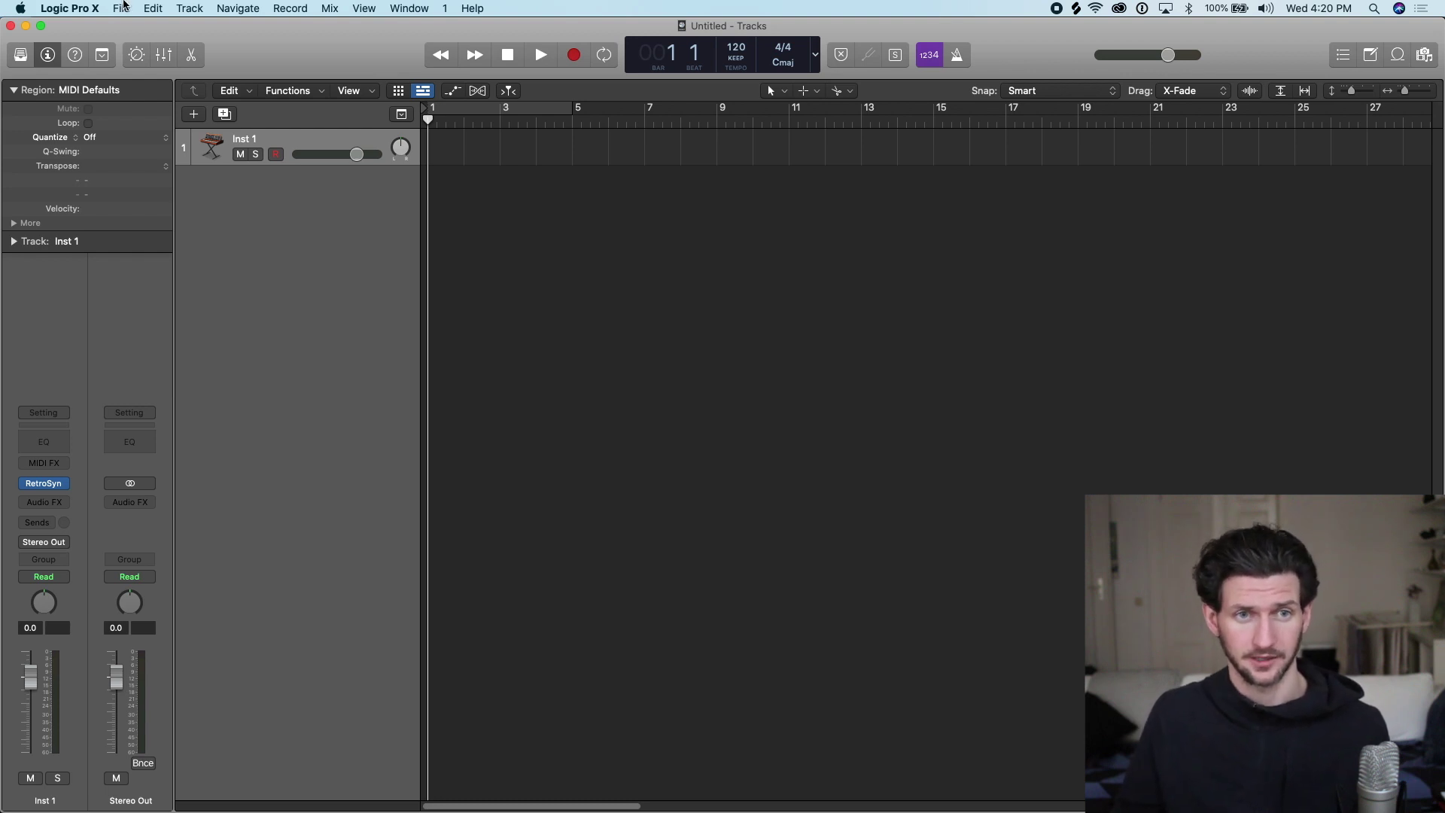
click(121, 7)
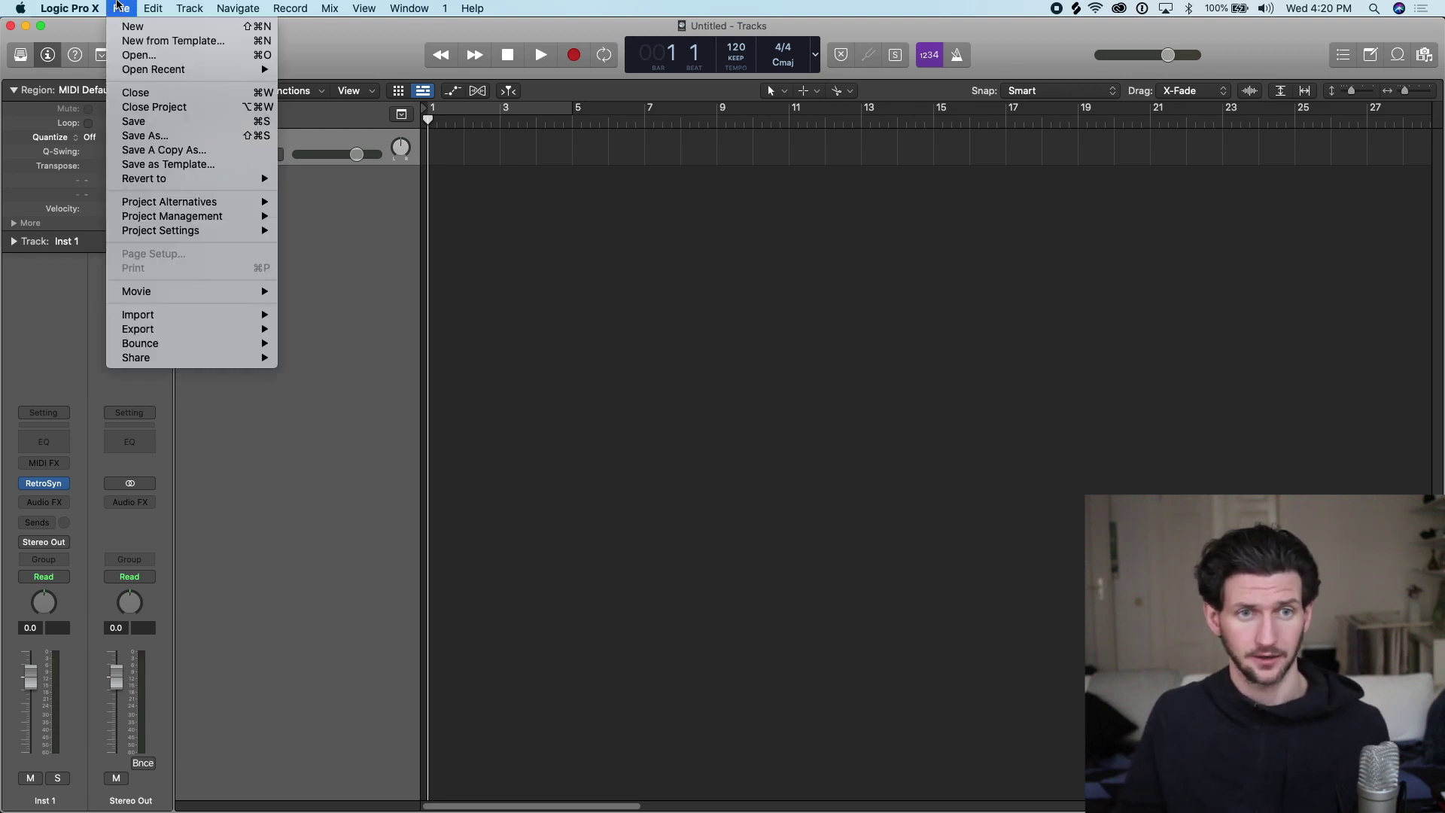
click(169, 164)
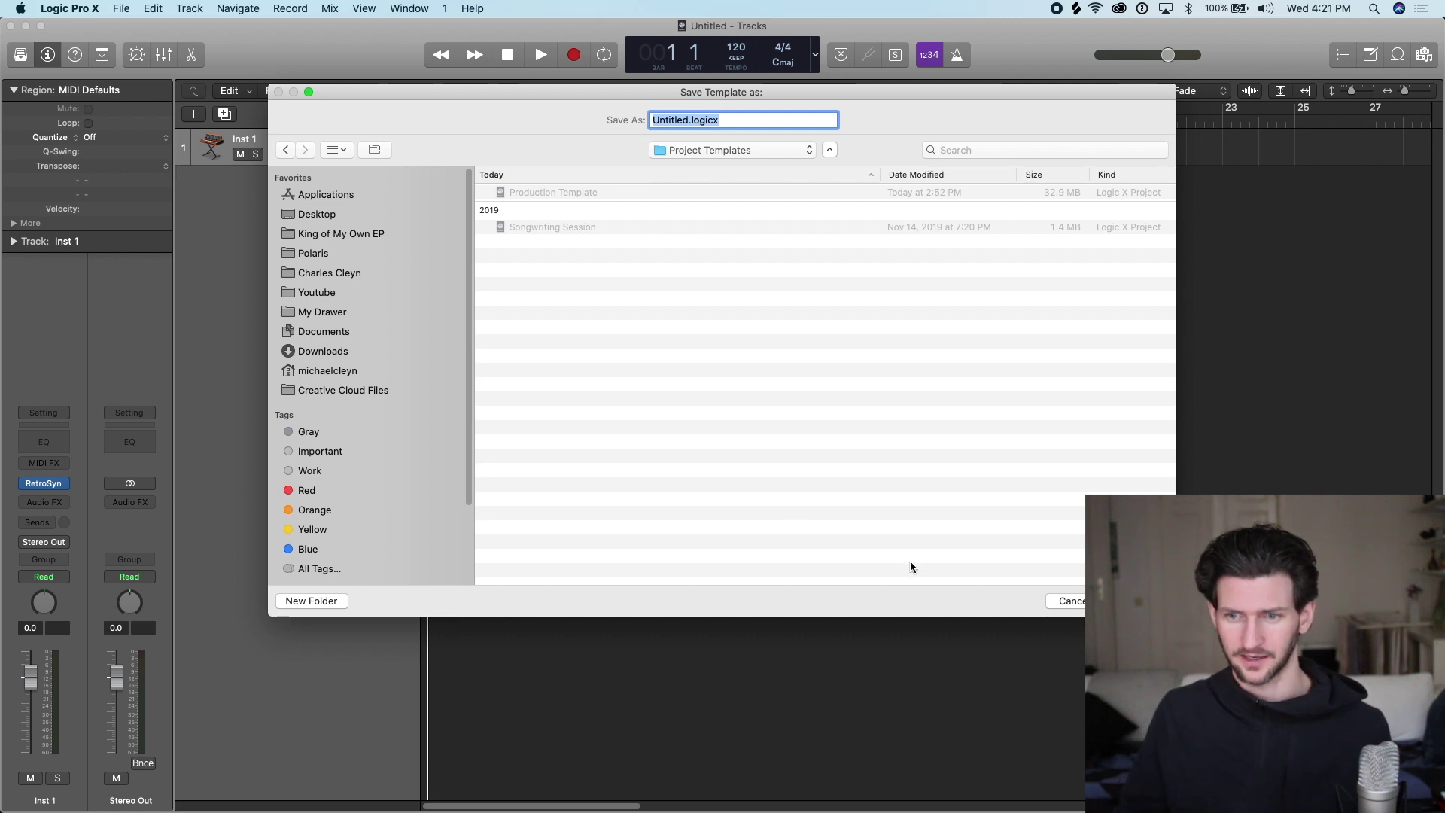
click(1071, 601)
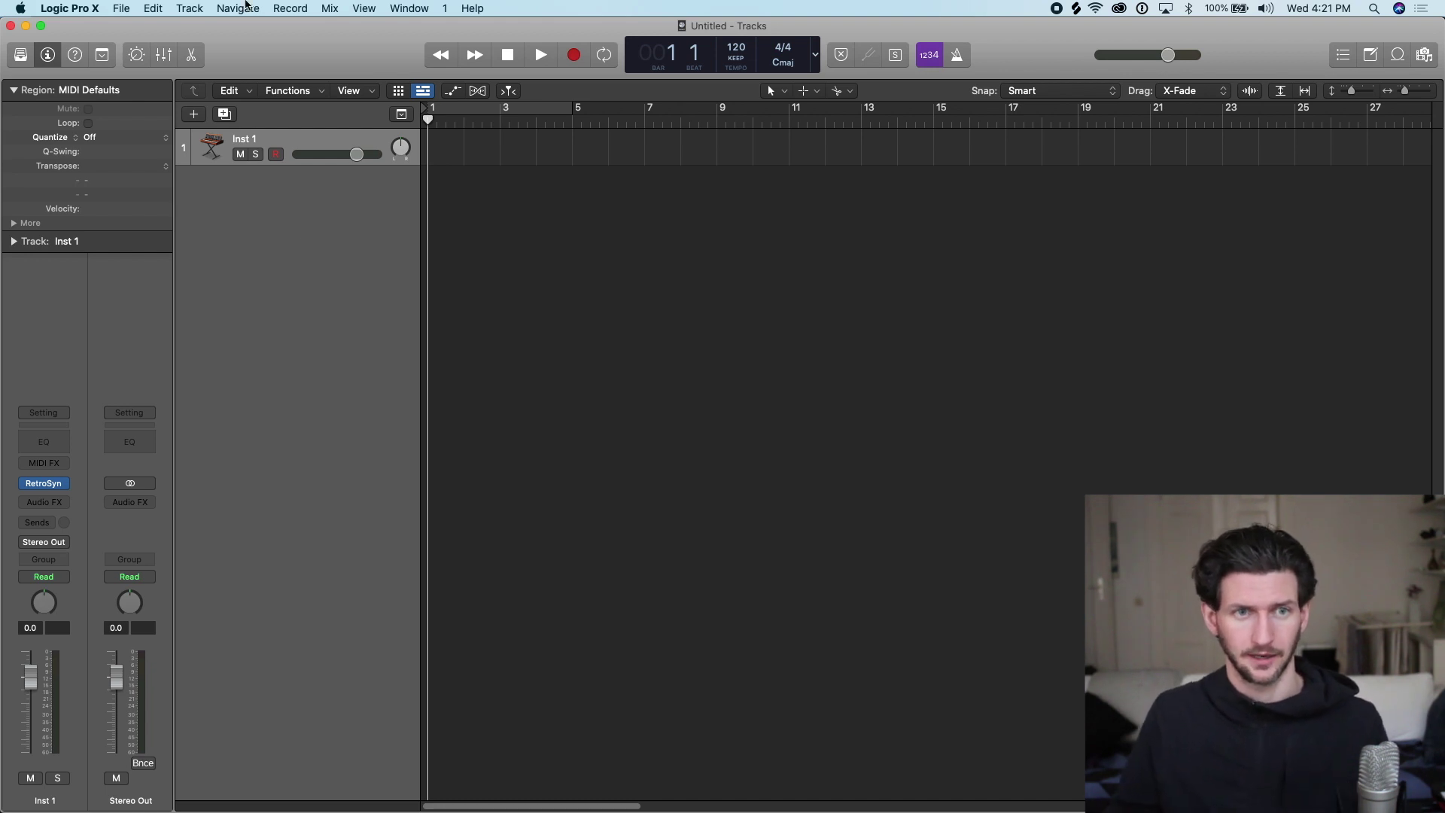
- Reopen Production Template via Open Recent, close Untitled, and drag the playhead near bar 59
click(121, 8)
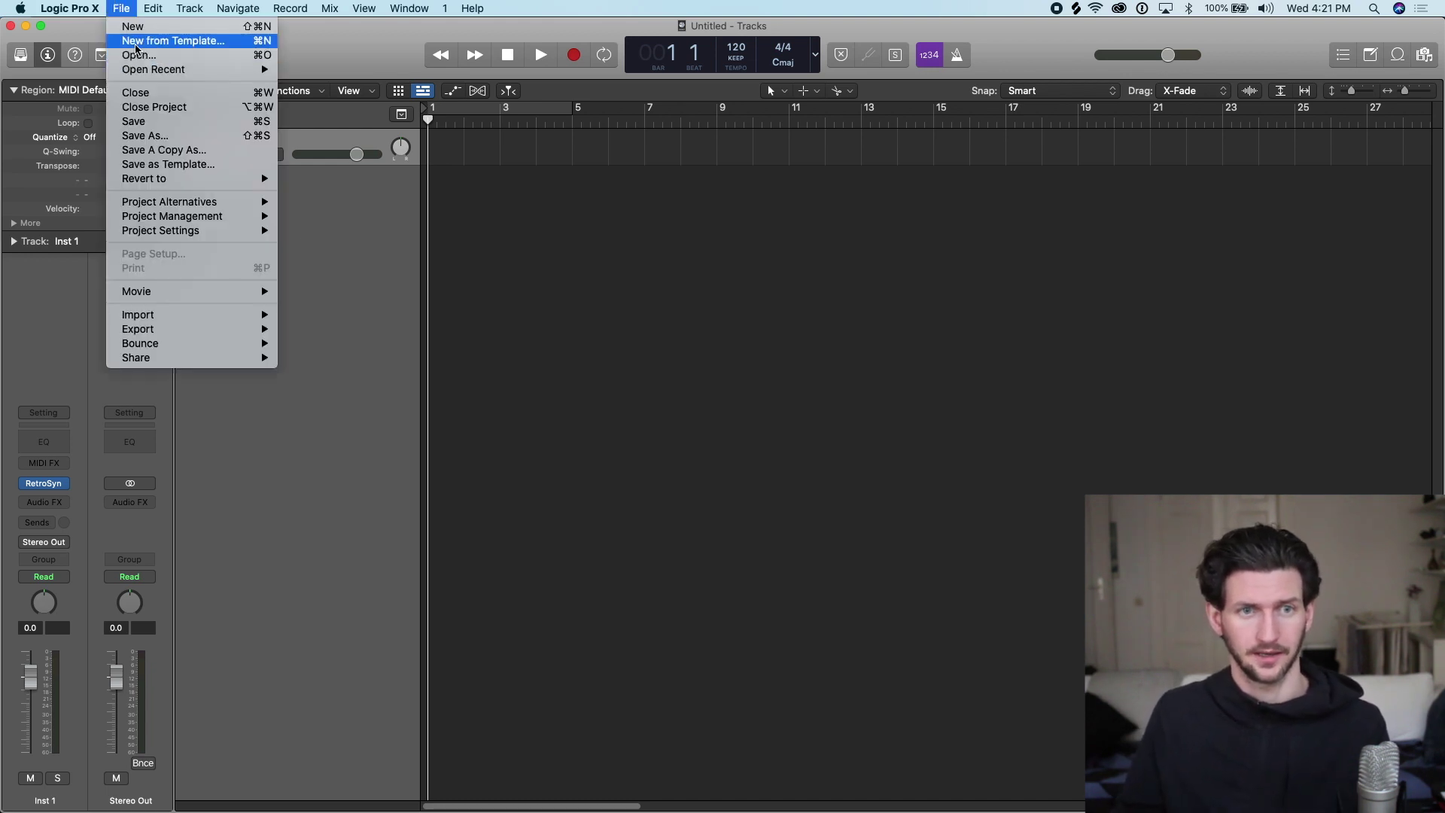
mouse_move(188, 69)
click(354, 70)
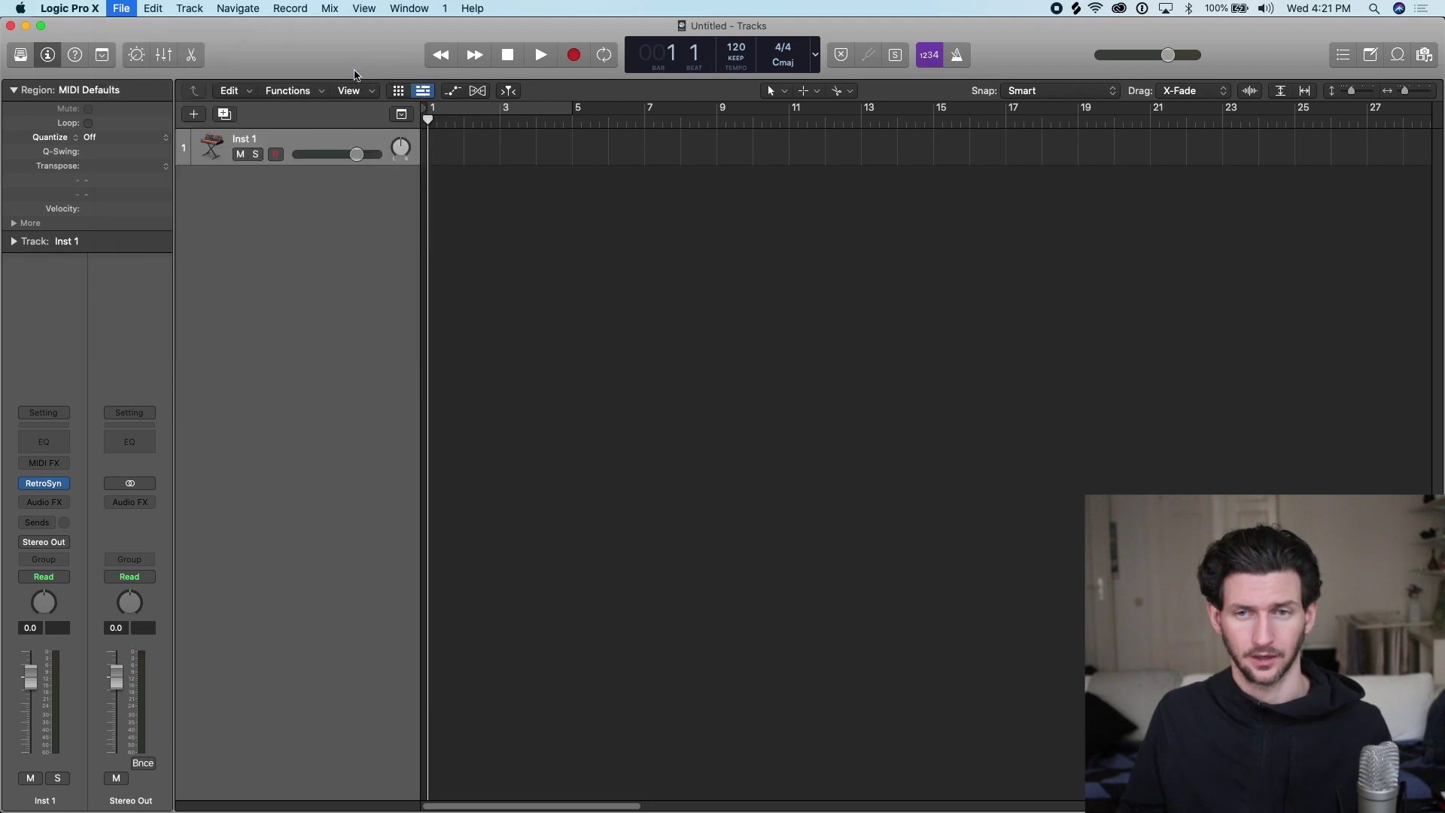
click(864, 282)
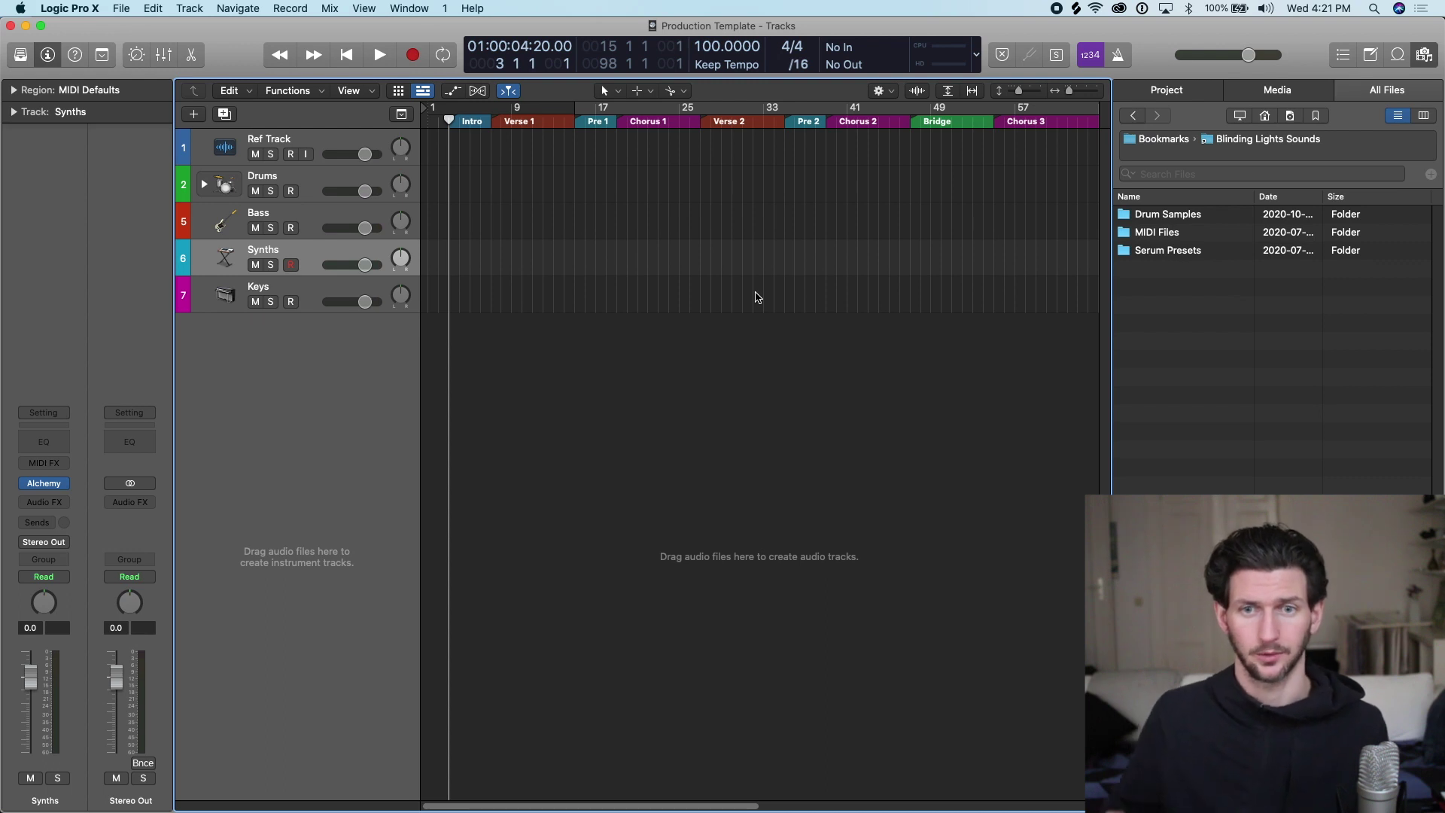
drag(449, 116, 302, 59)
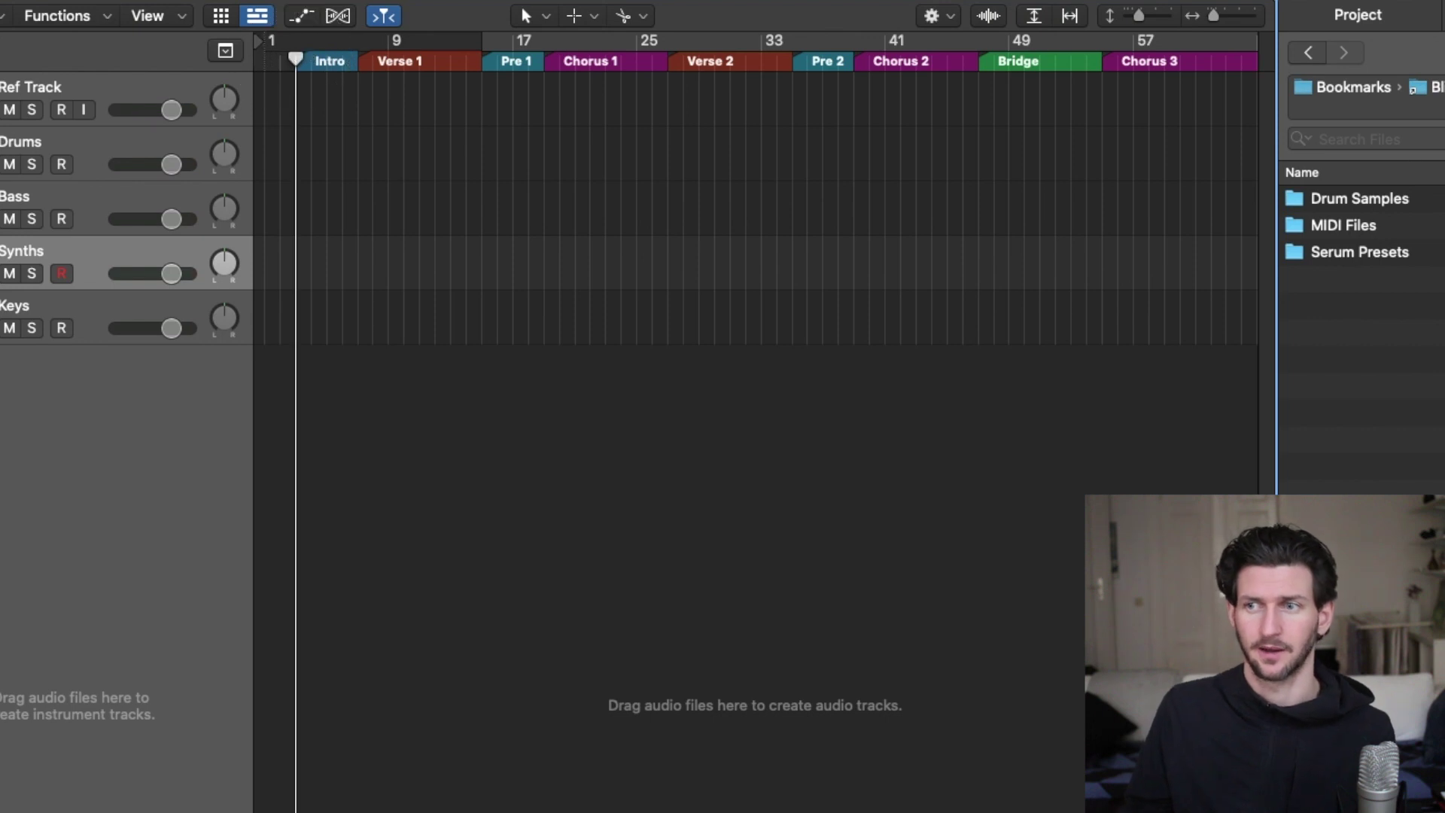
- Show the Browser with the computer's volumes instead of the bookmarked sounds folder
key(f)
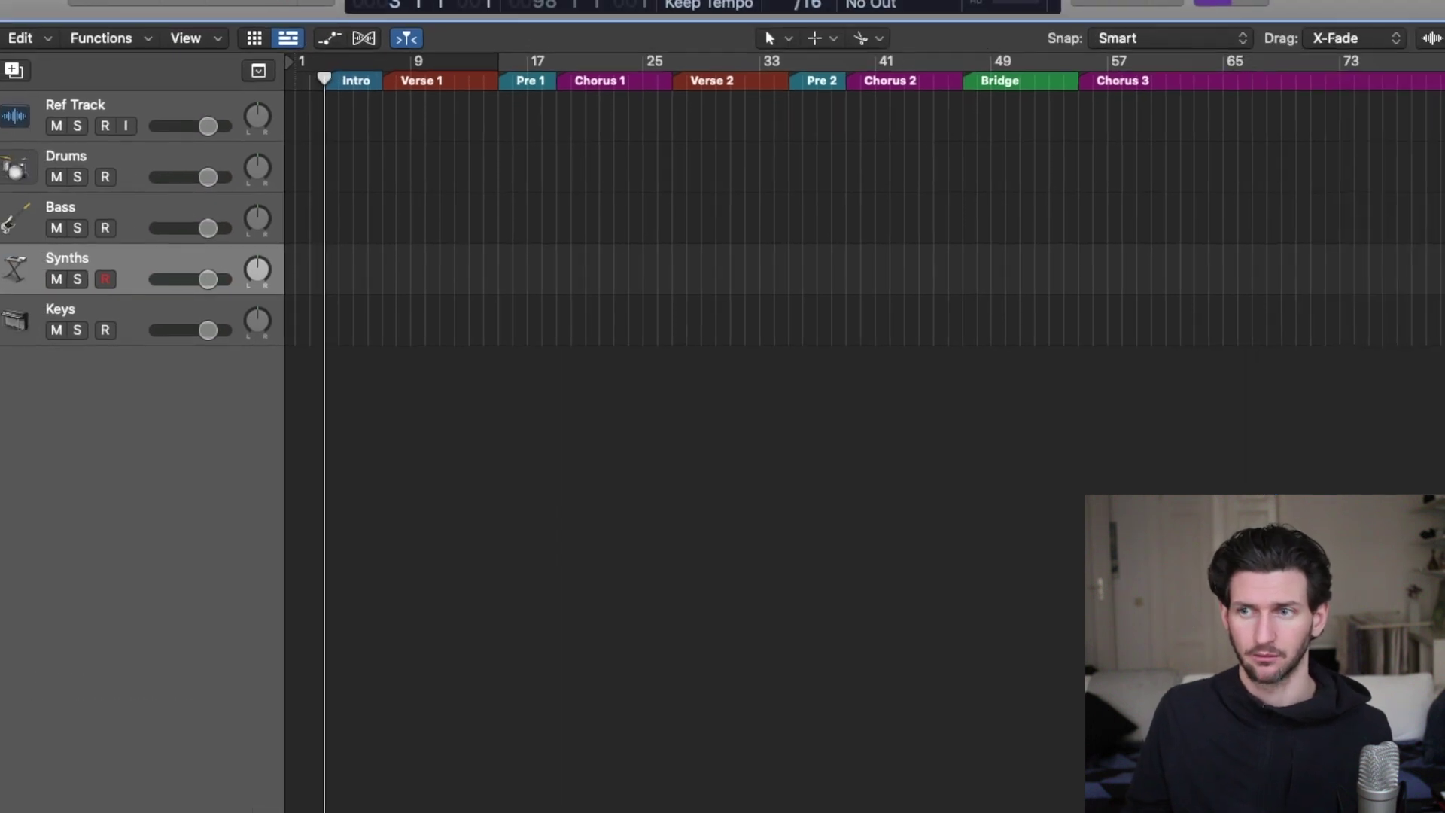
key(f)
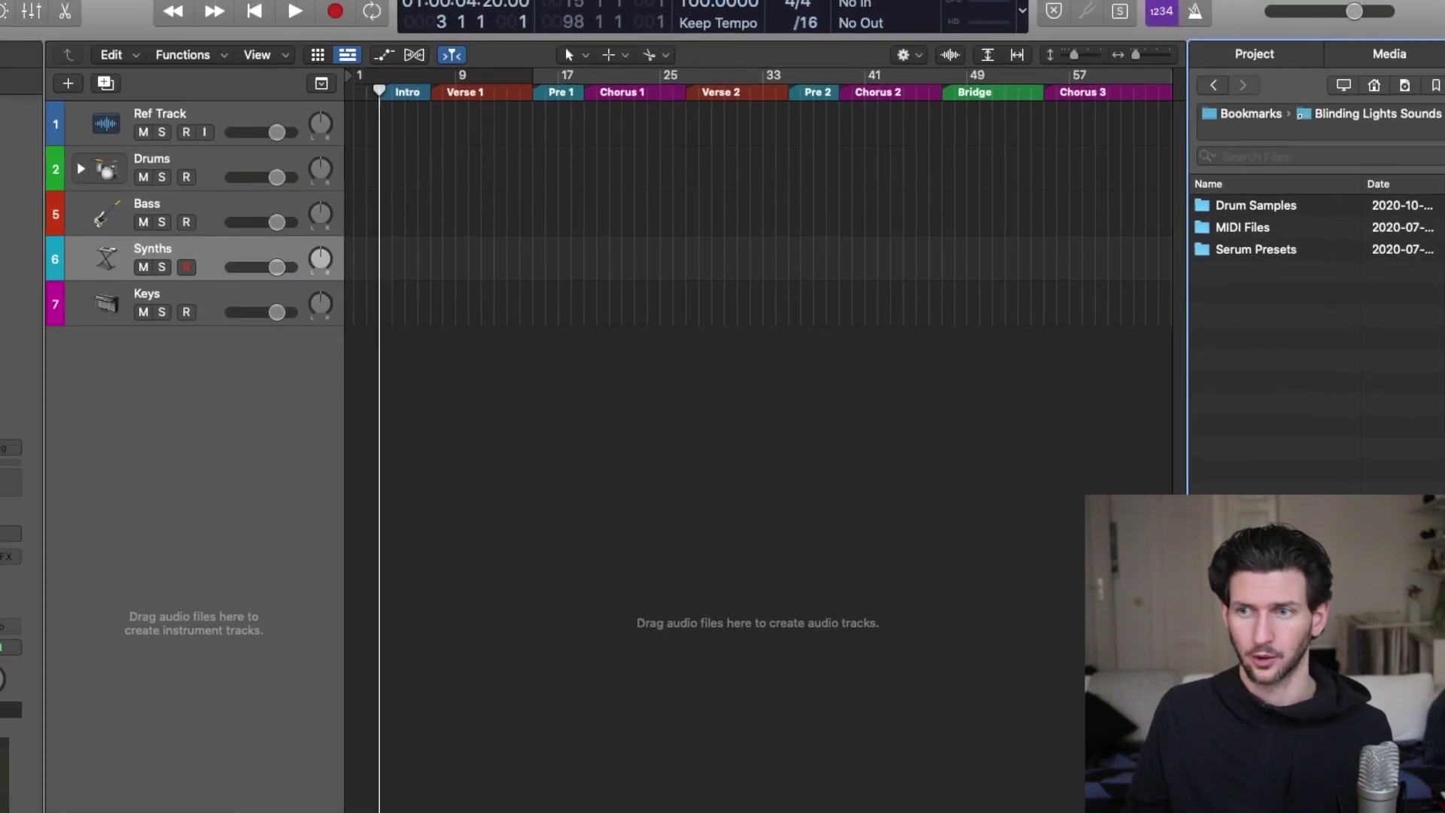
key(i)
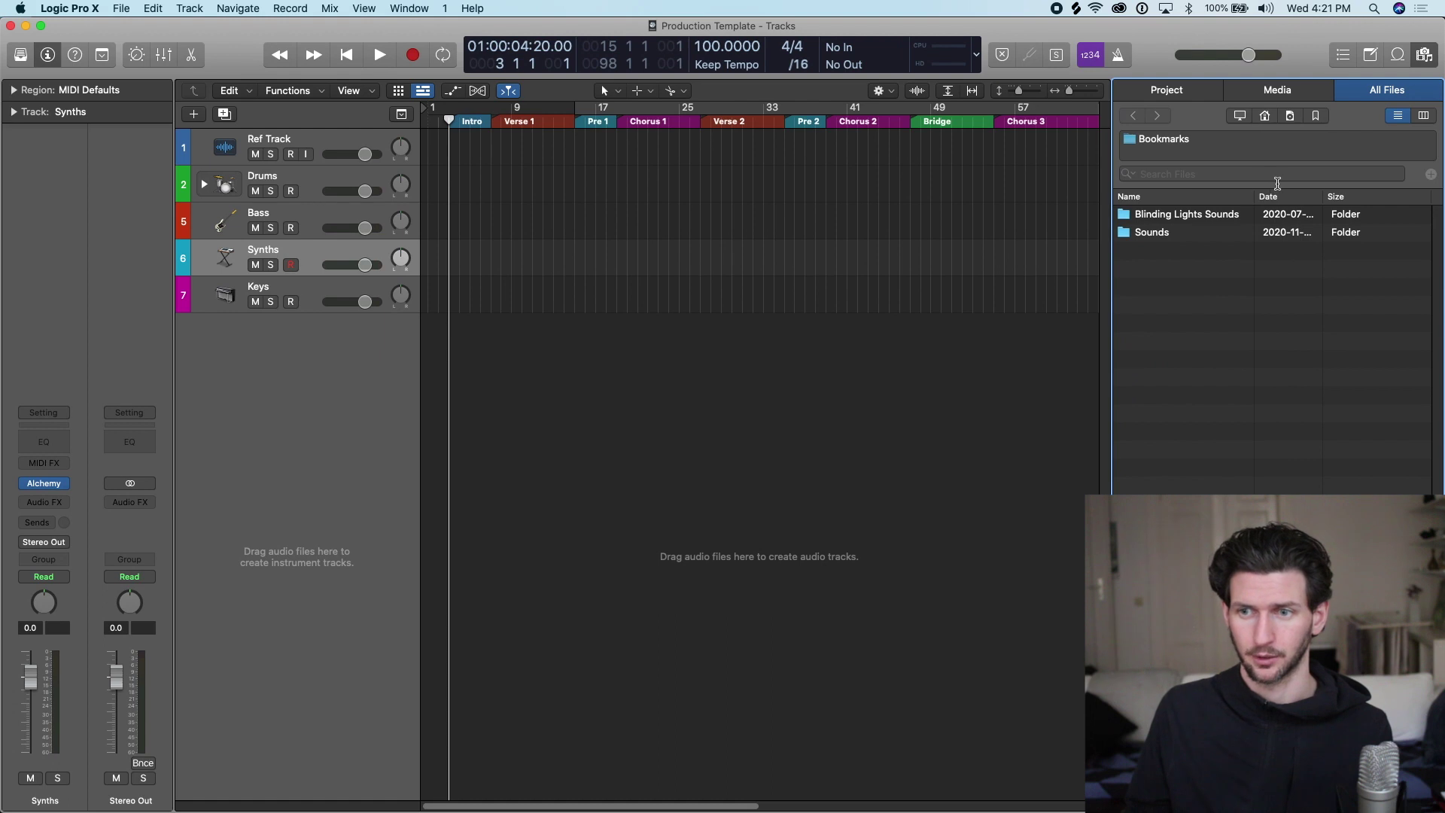
click(1241, 117)
click(1171, 217)
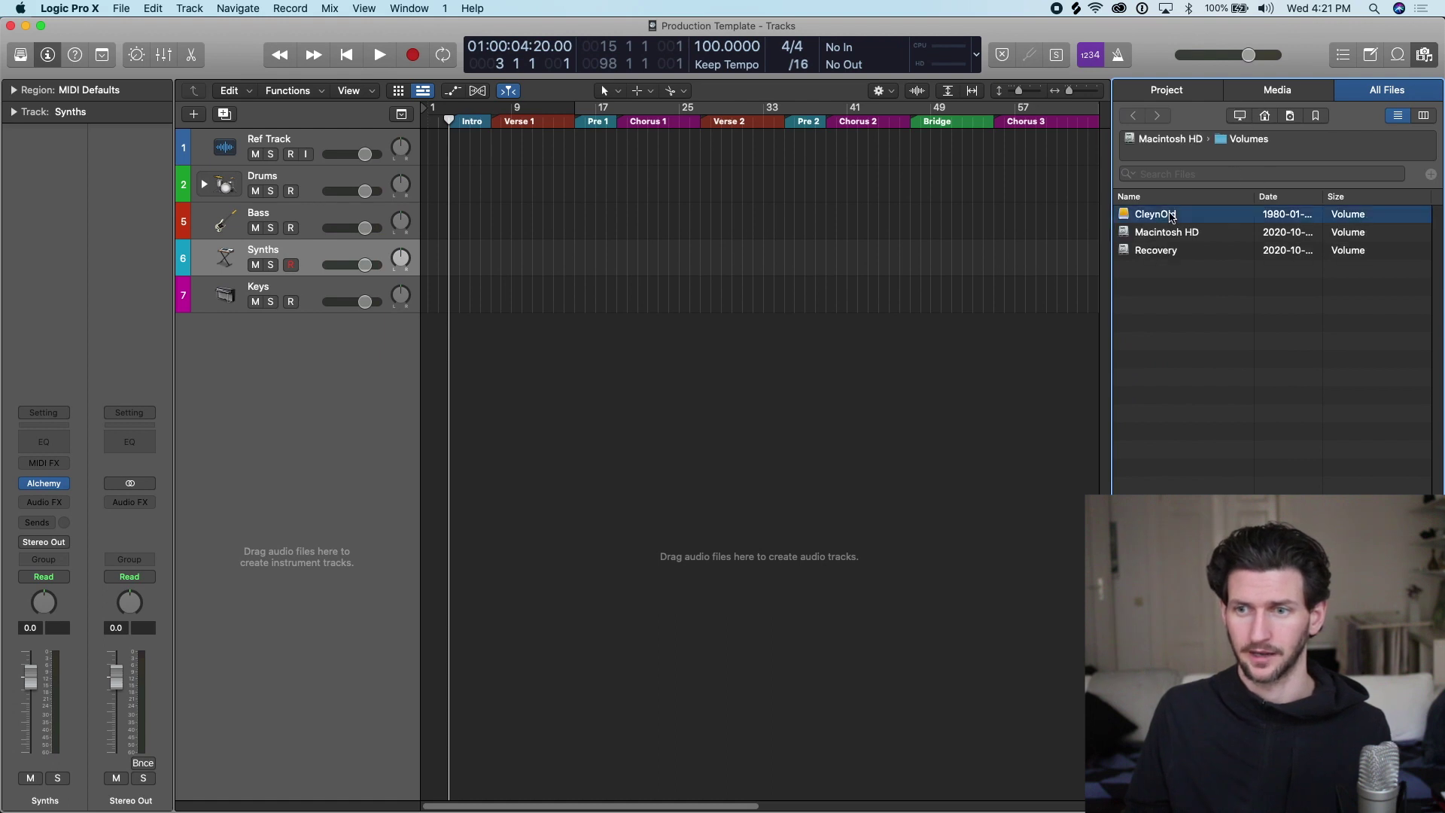
click(1242, 117)
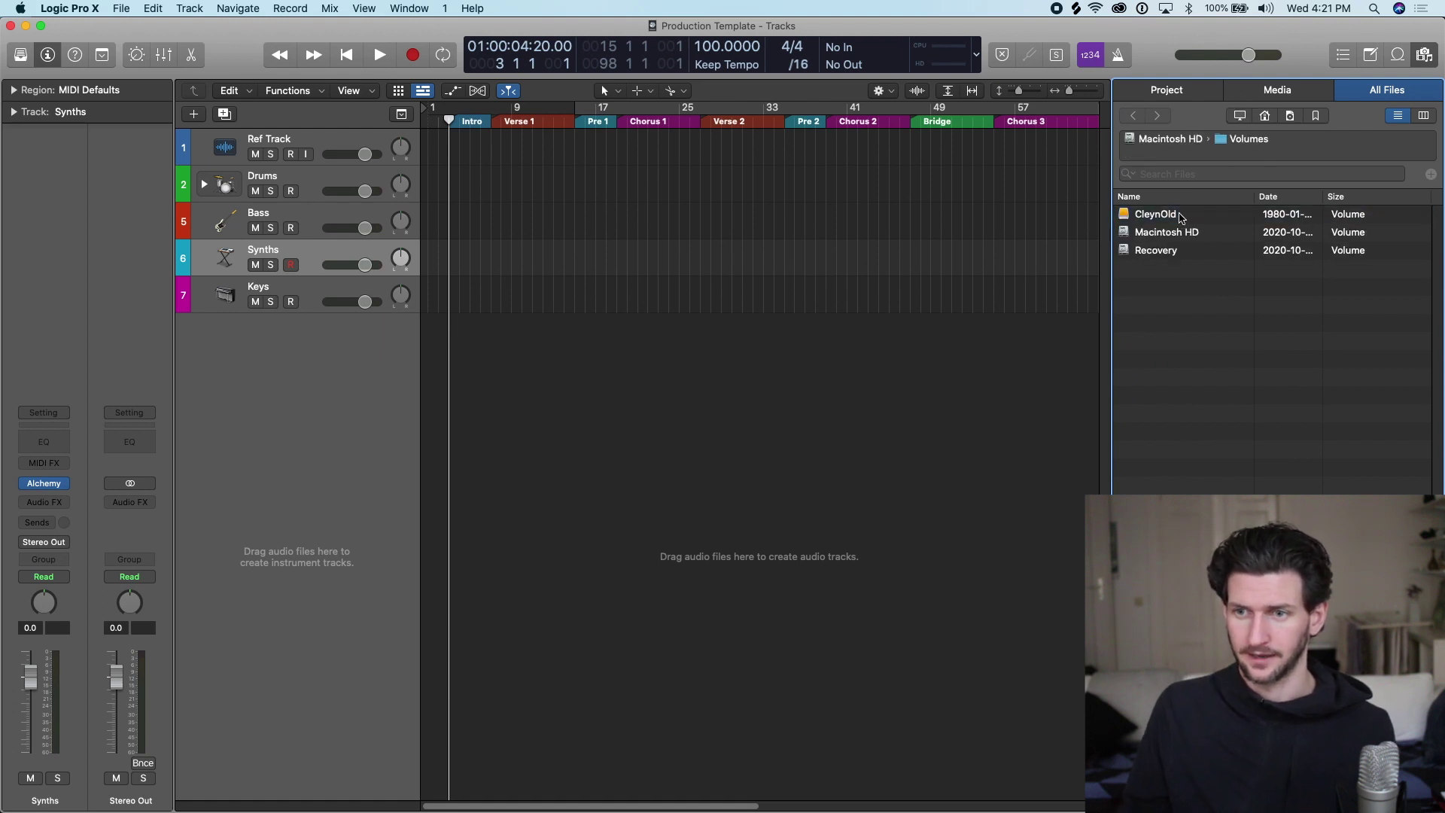
- Select the Ref Track, then all template tracks, then record-arm the Drums track
click(354, 143)
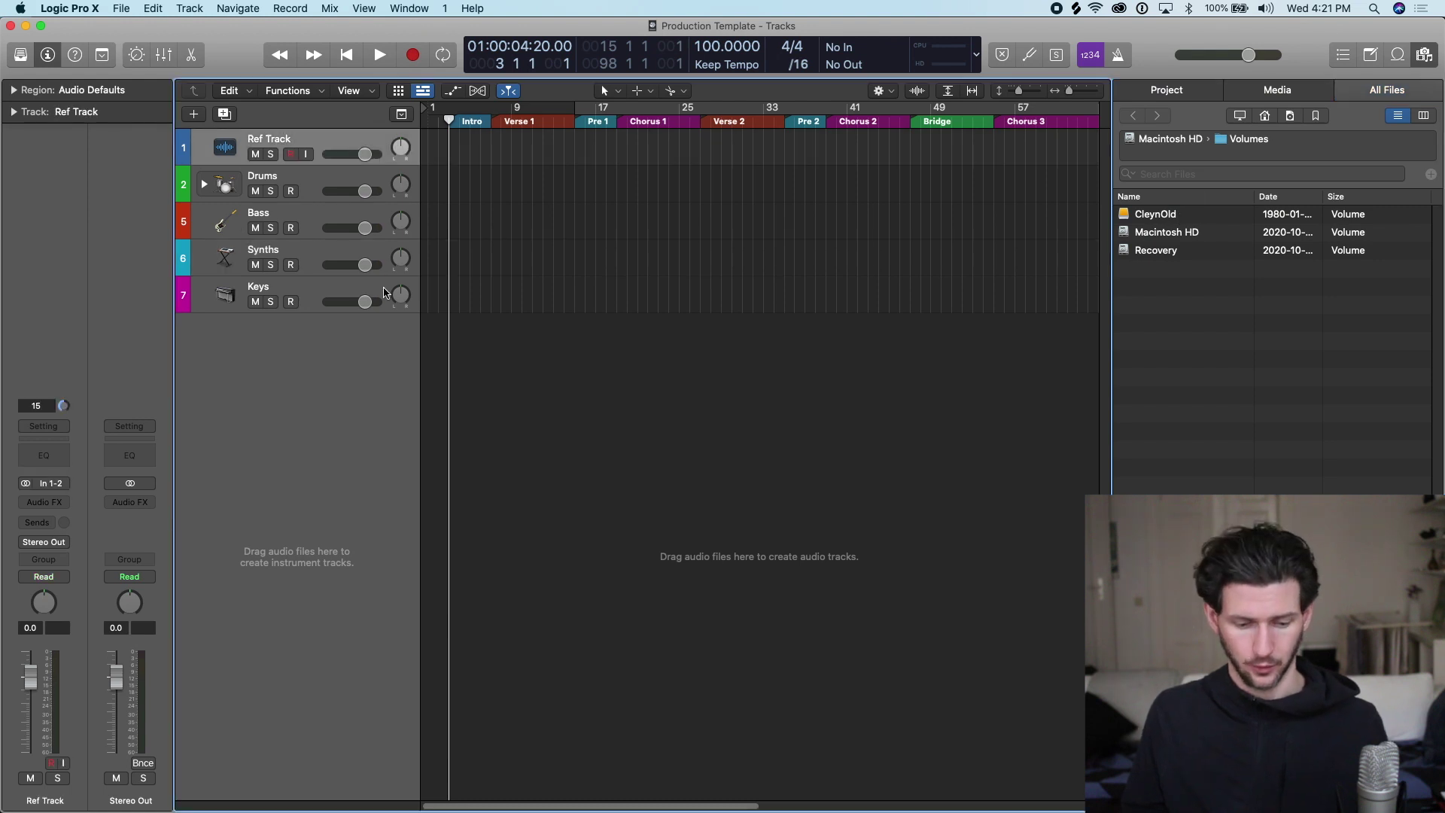
shift+click(336, 284)
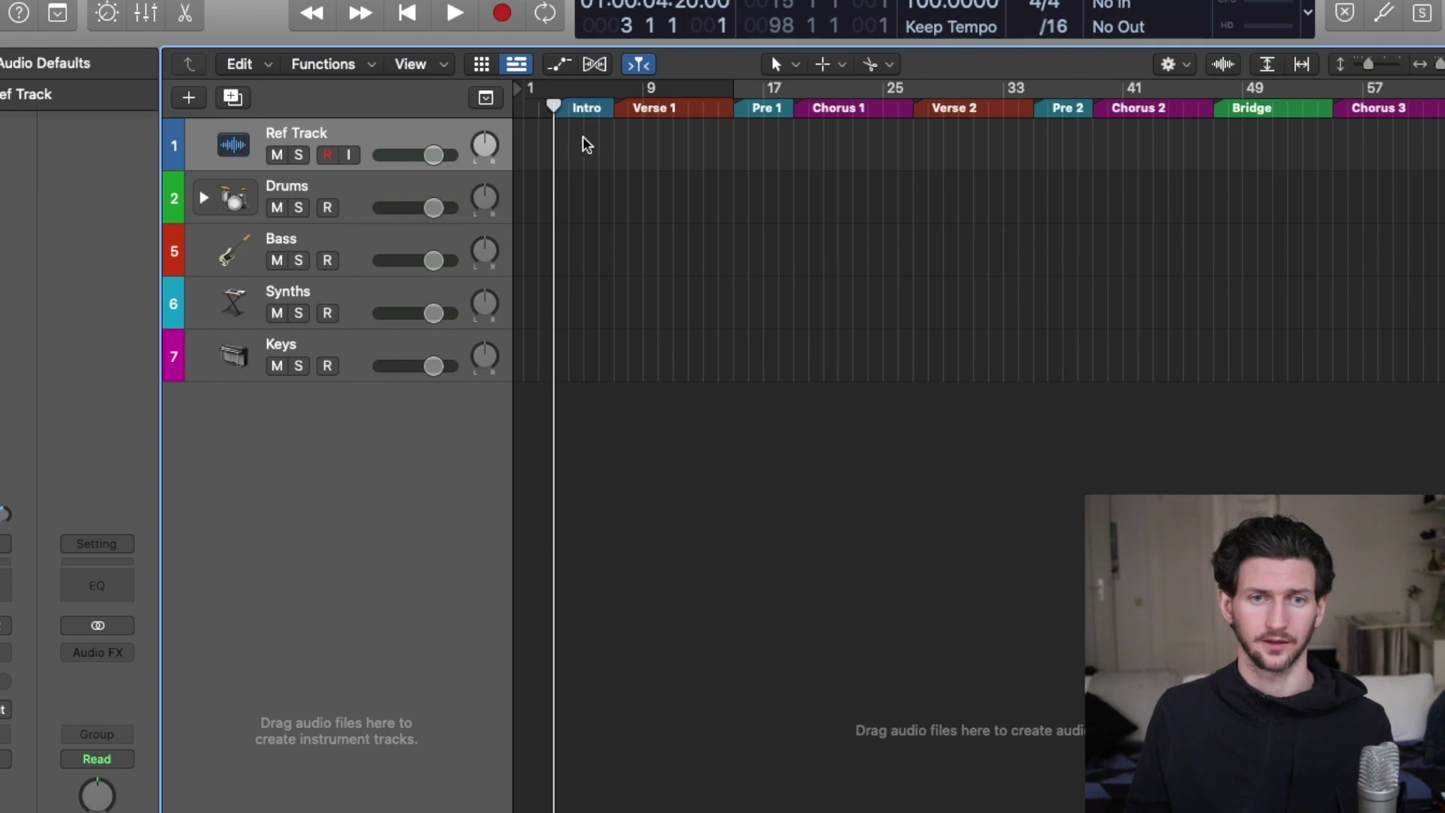
click(364, 197)
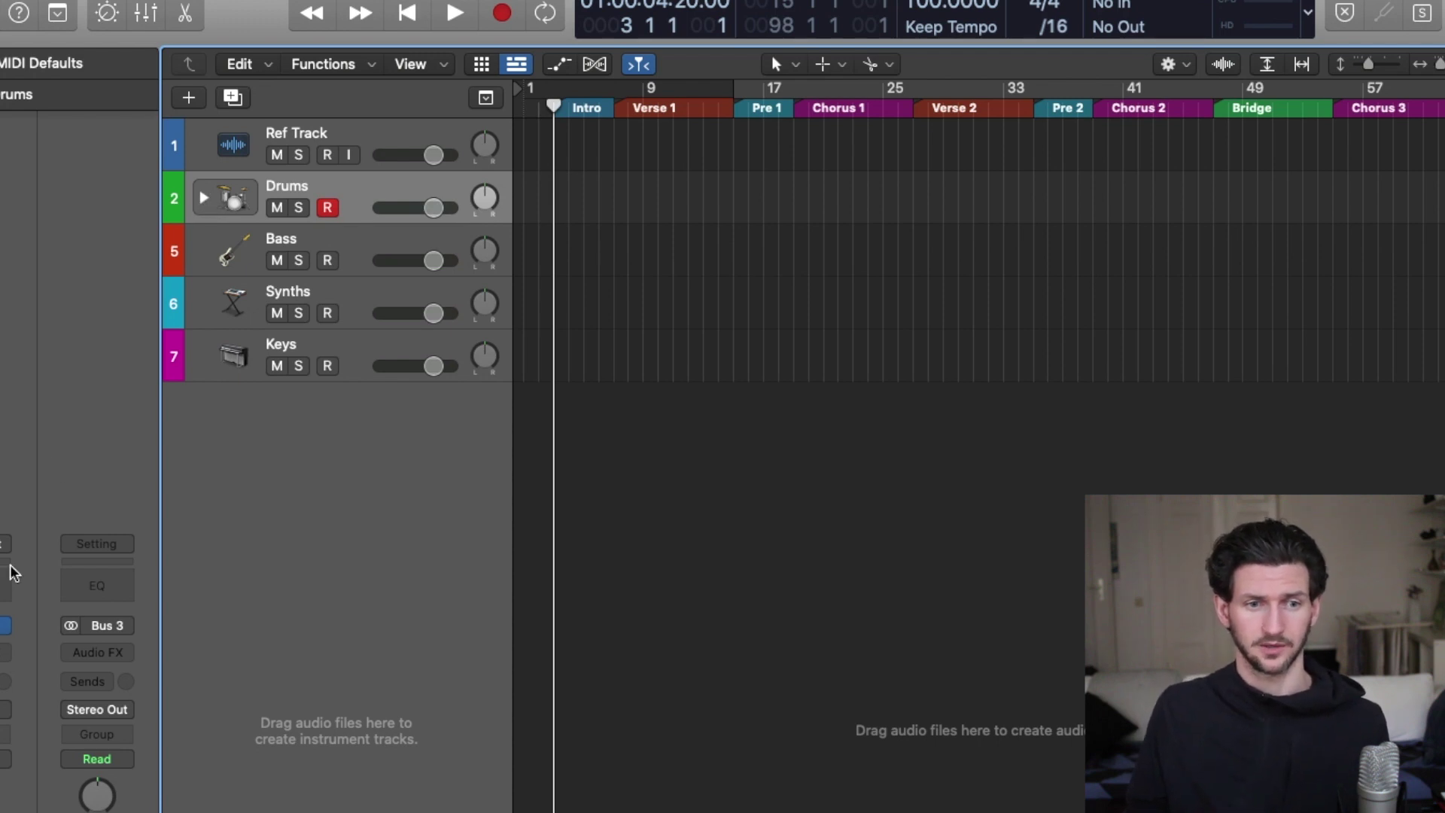
- Expand the Drums stack, select BL Kick and Snare, and reopen the Drums Drum Machine Designer
click(4, 625)
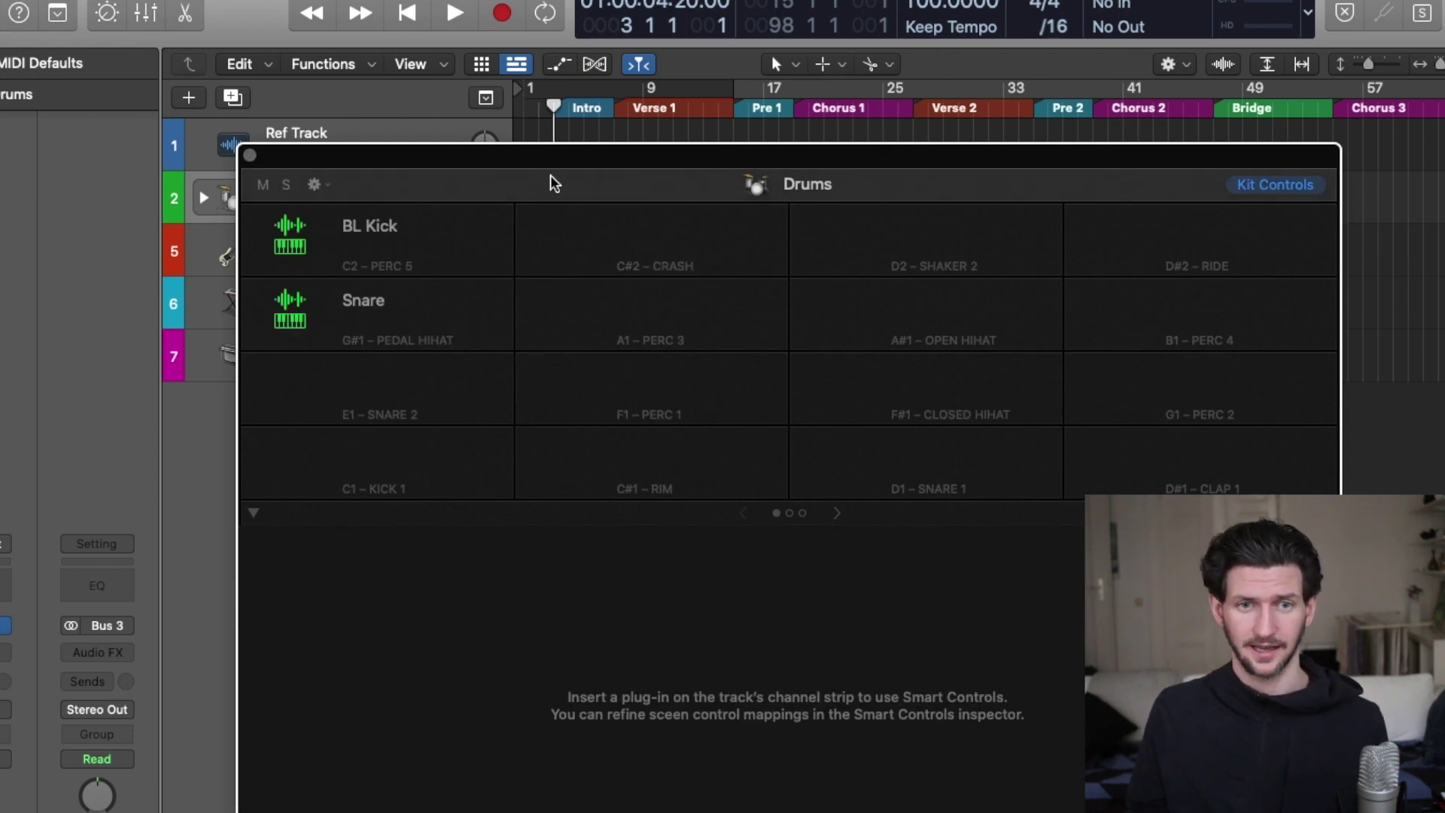
click(250, 156)
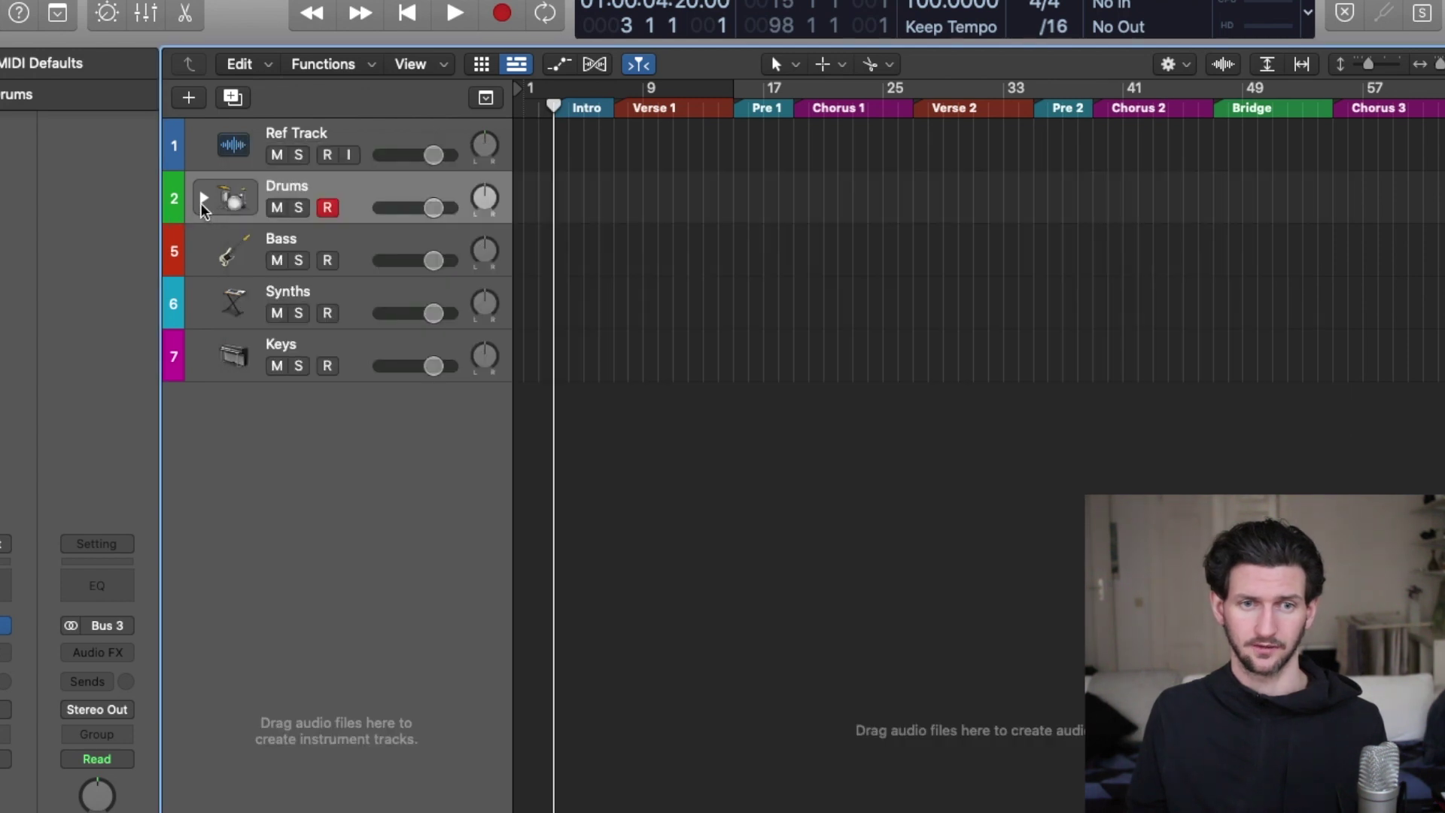
click(204, 199)
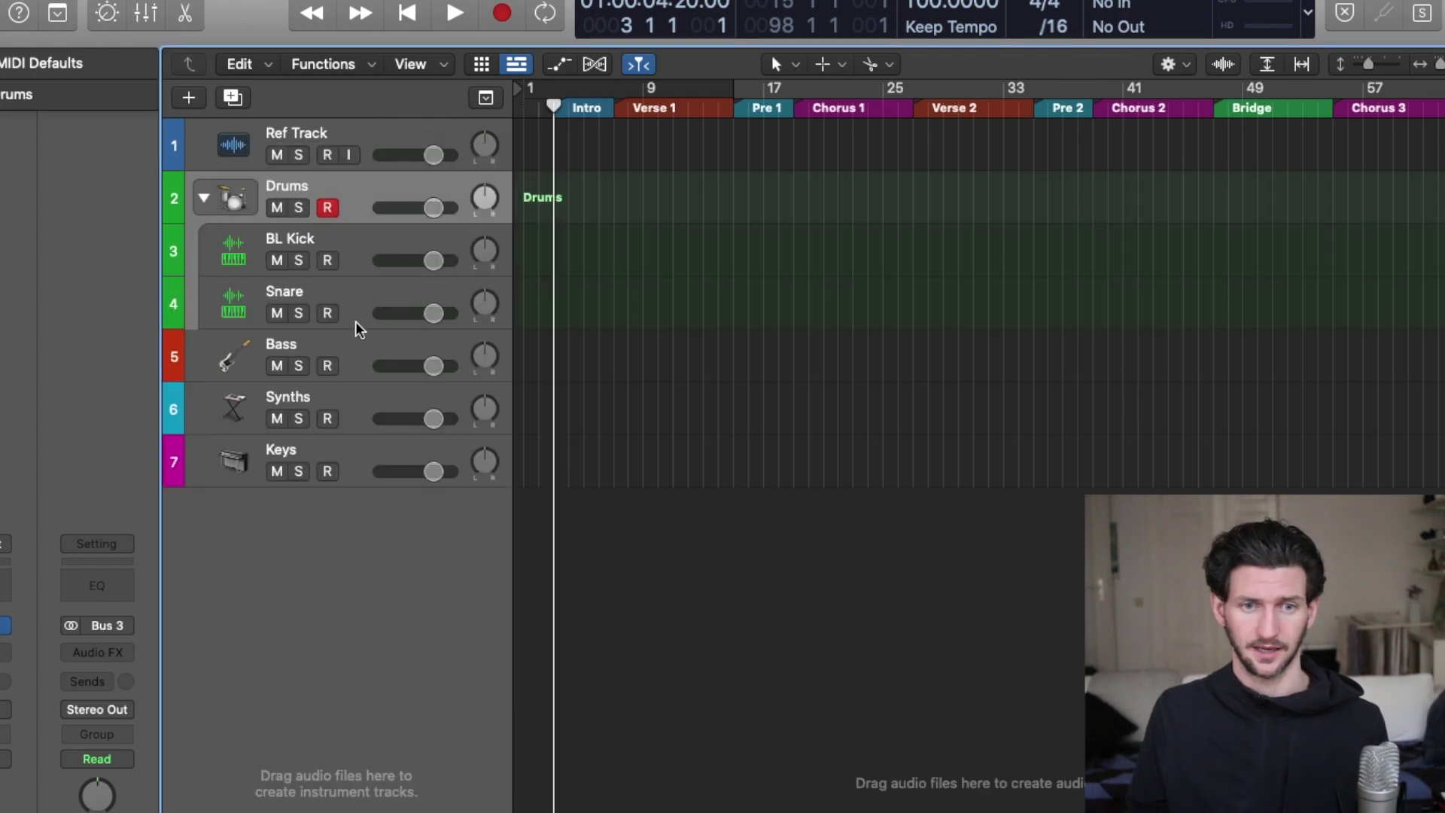
click(350, 256)
click(352, 299)
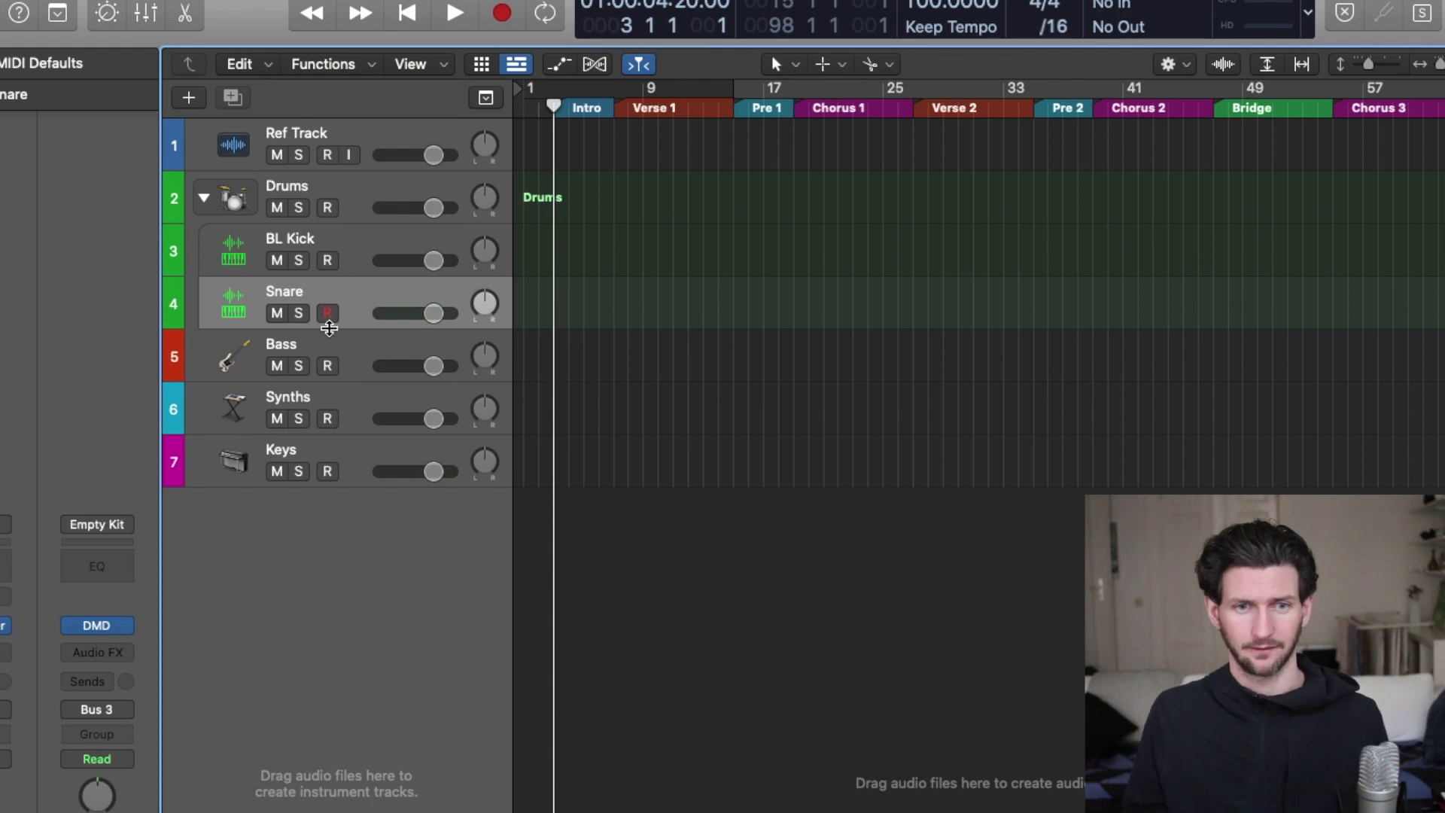
click(353, 197)
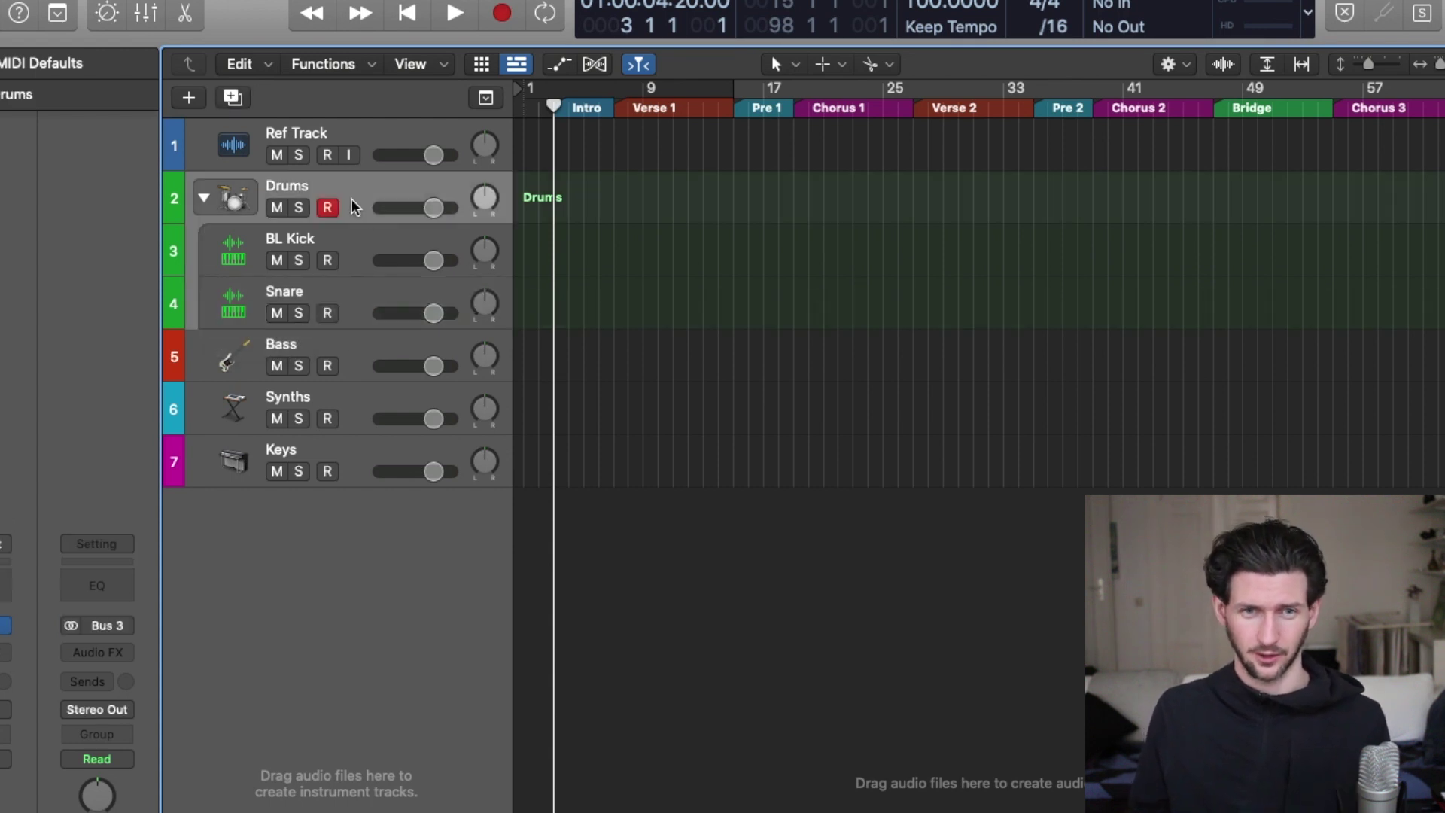
click(15, 619)
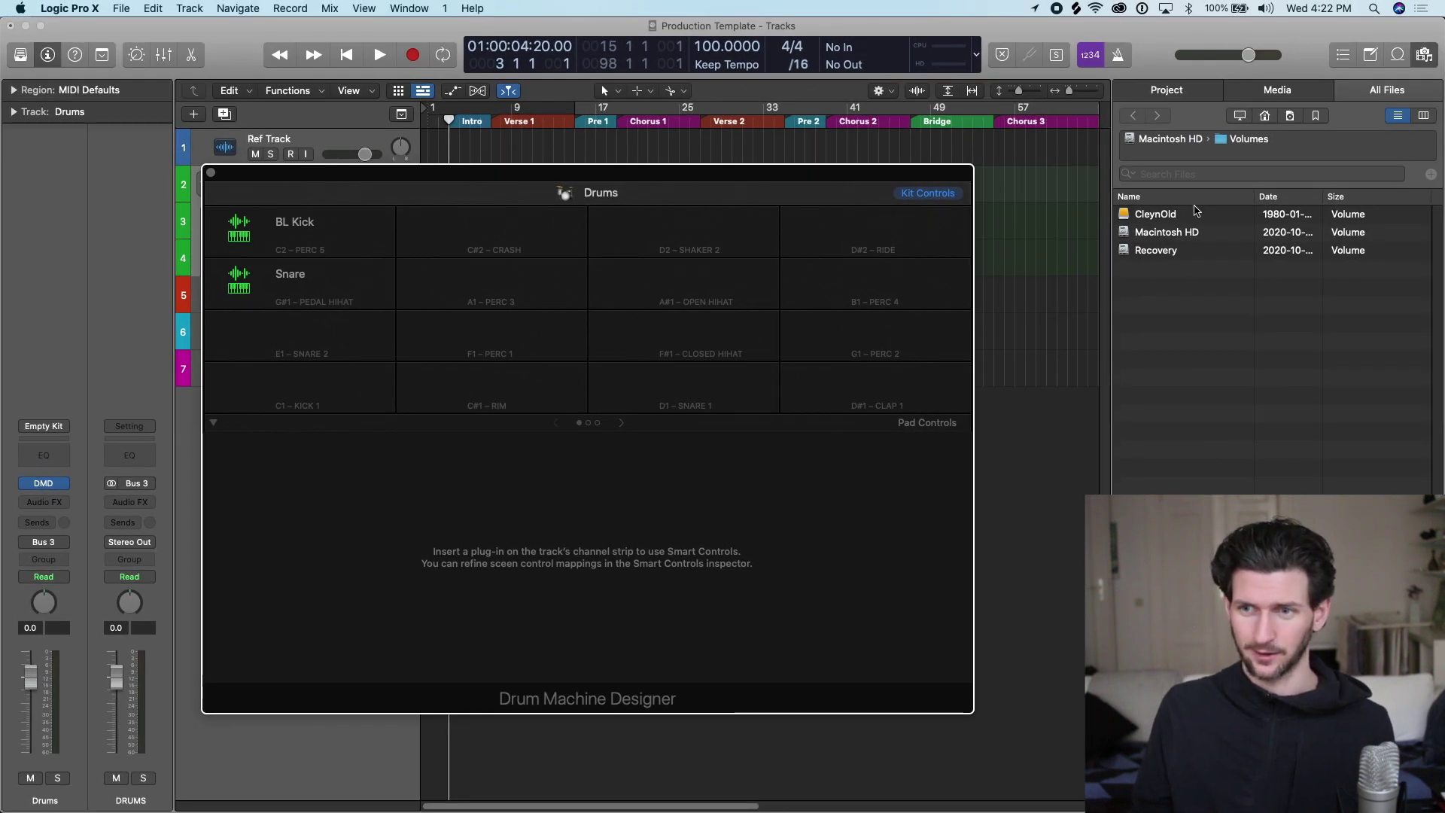
- Inspect the BL Kick pad's detailed sampler settings in Drum Machine Designer
mouse_move(567, 236)
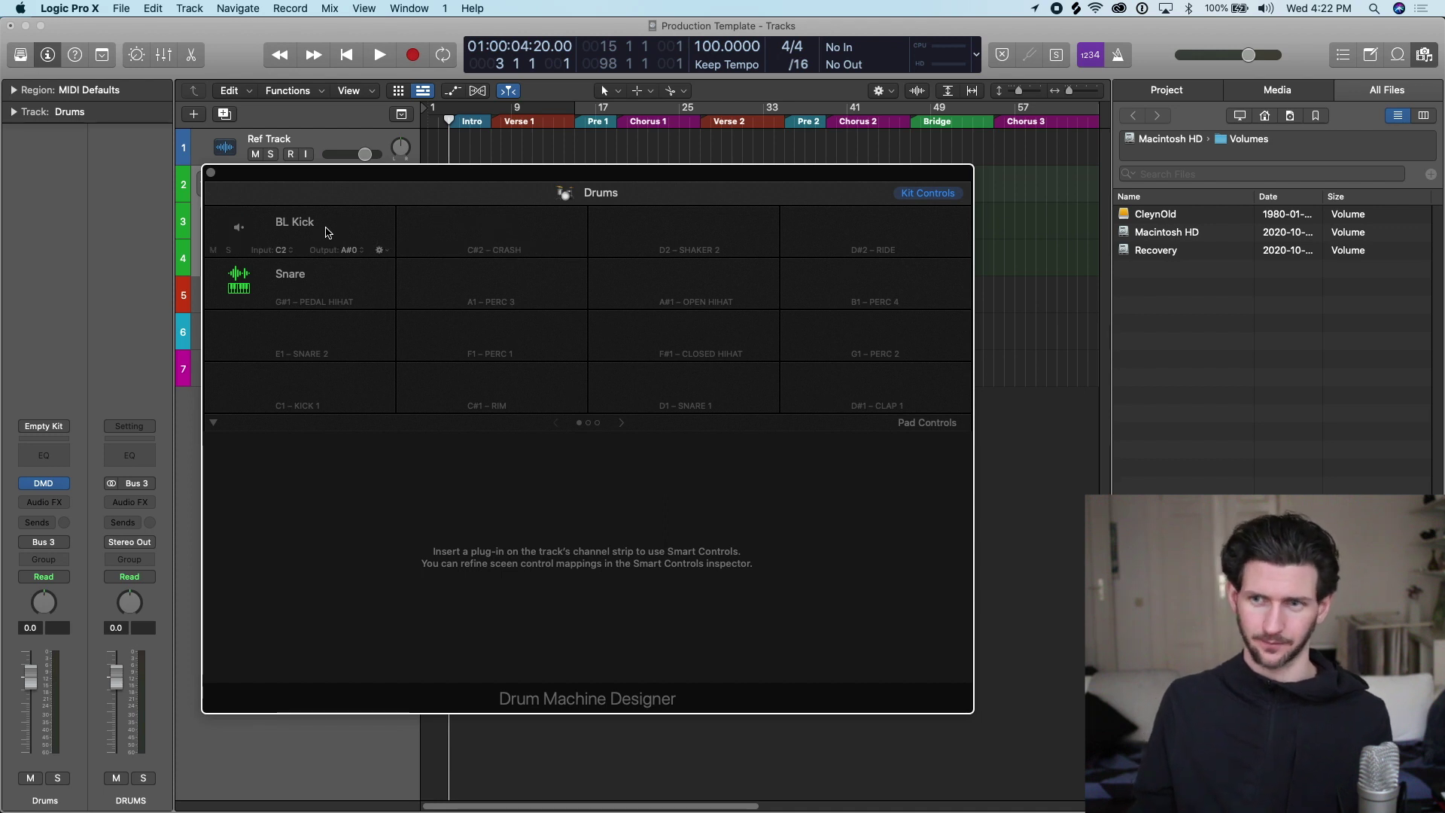
click(301, 225)
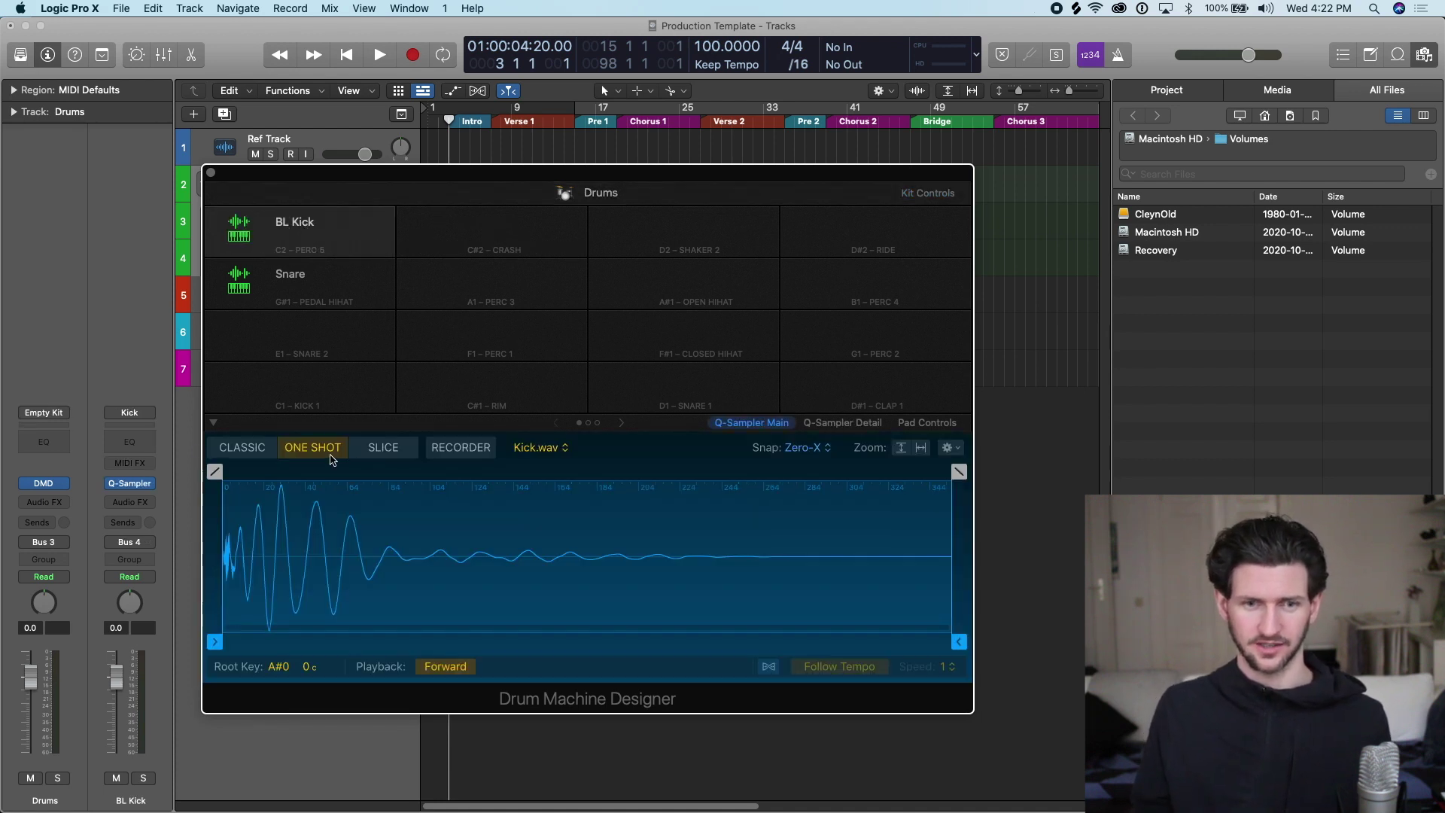
click(927, 422)
click(858, 423)
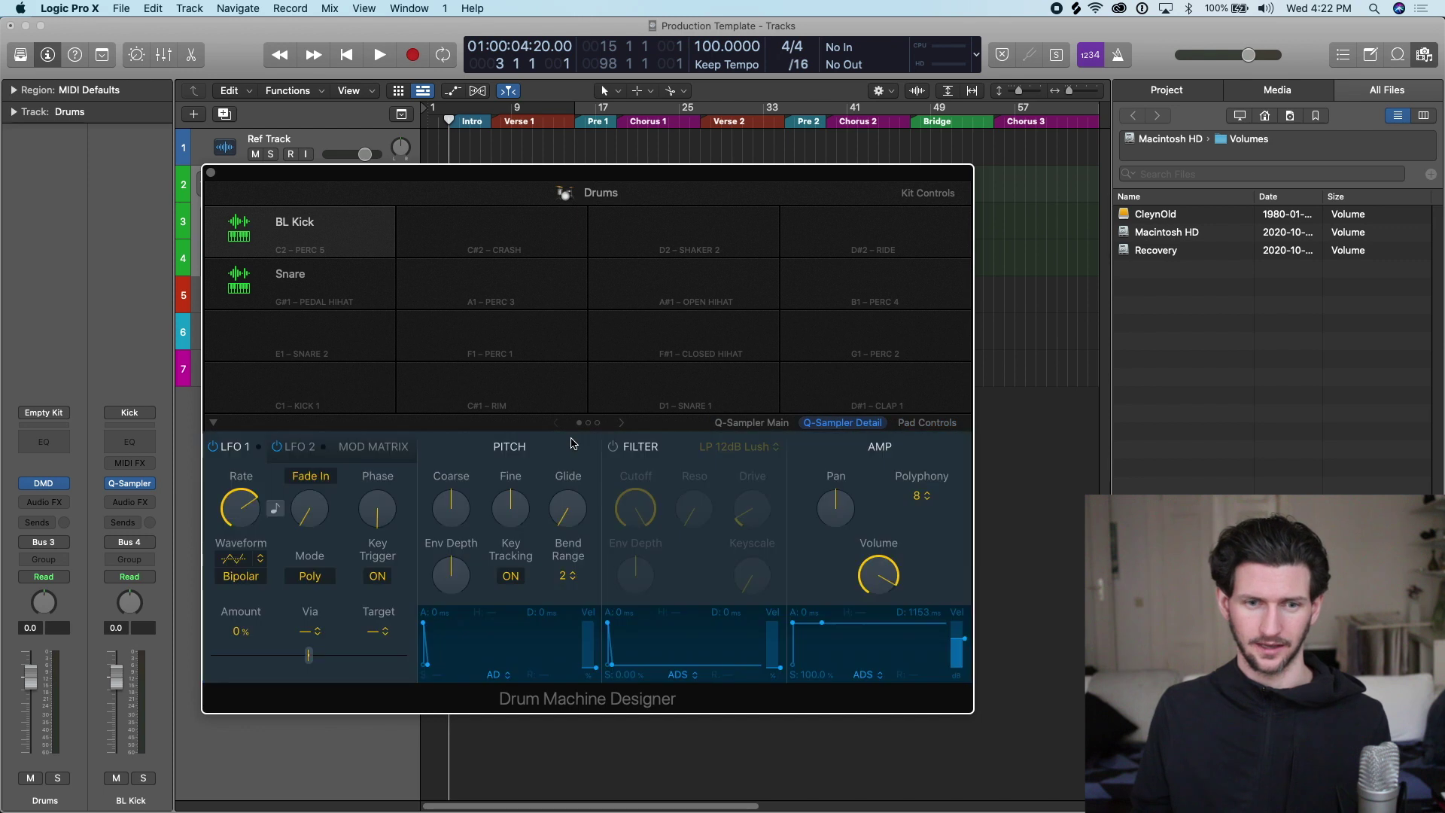
- Close Drum Machine Designer and open the Step Sequencer for the drum kit
mouse_move(452, 509)
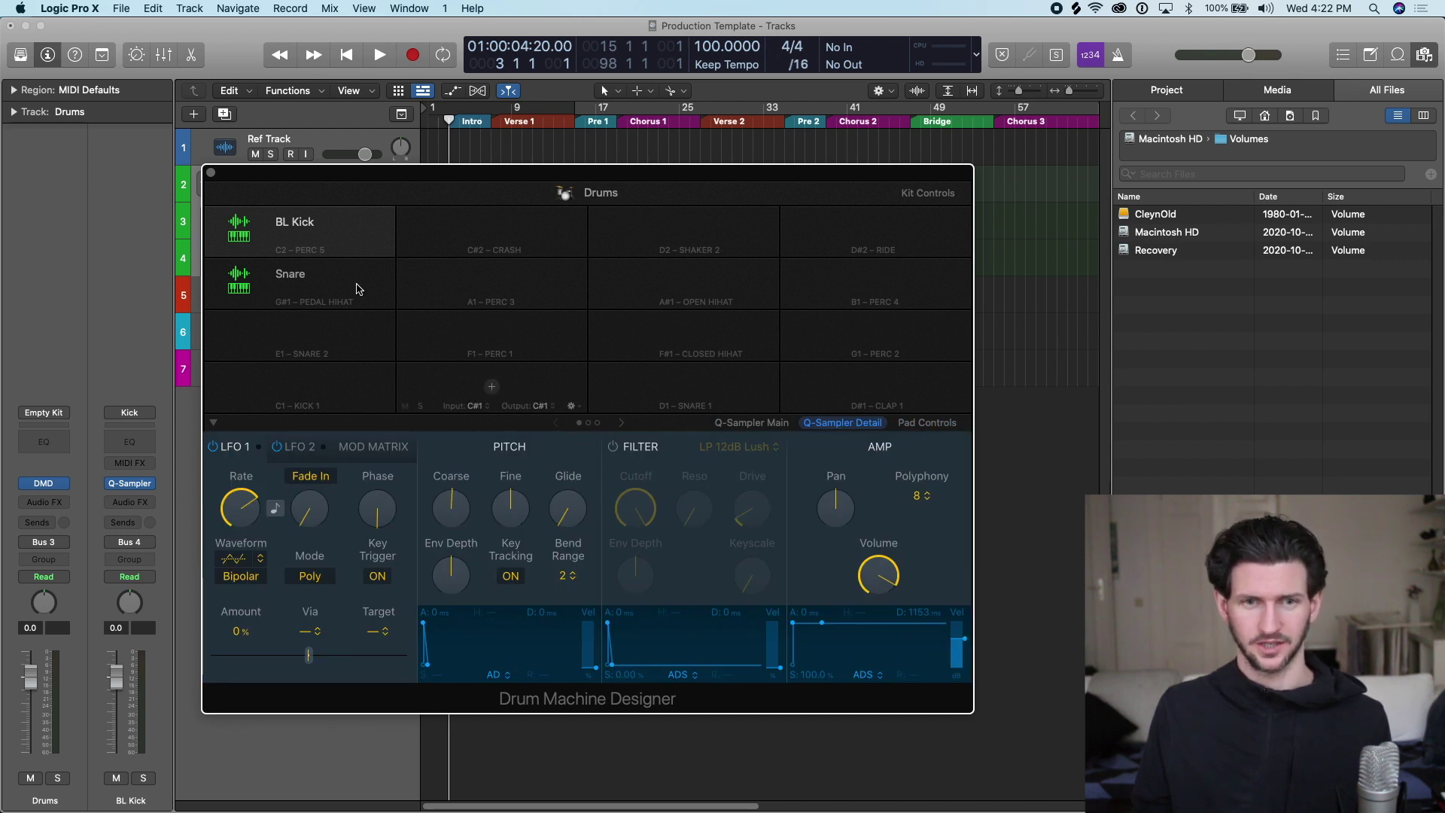
mouse_move(238, 201)
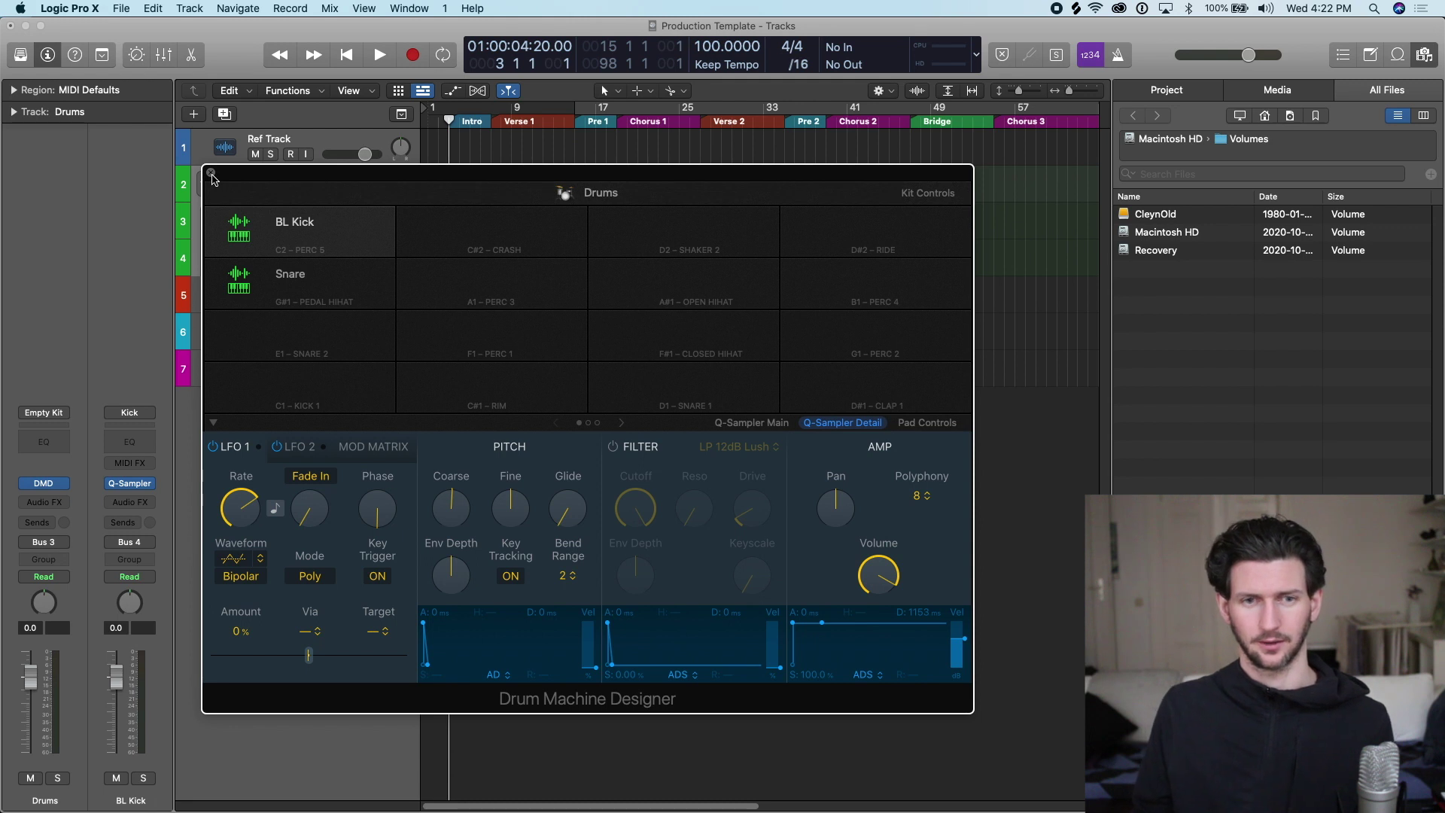
click(211, 173)
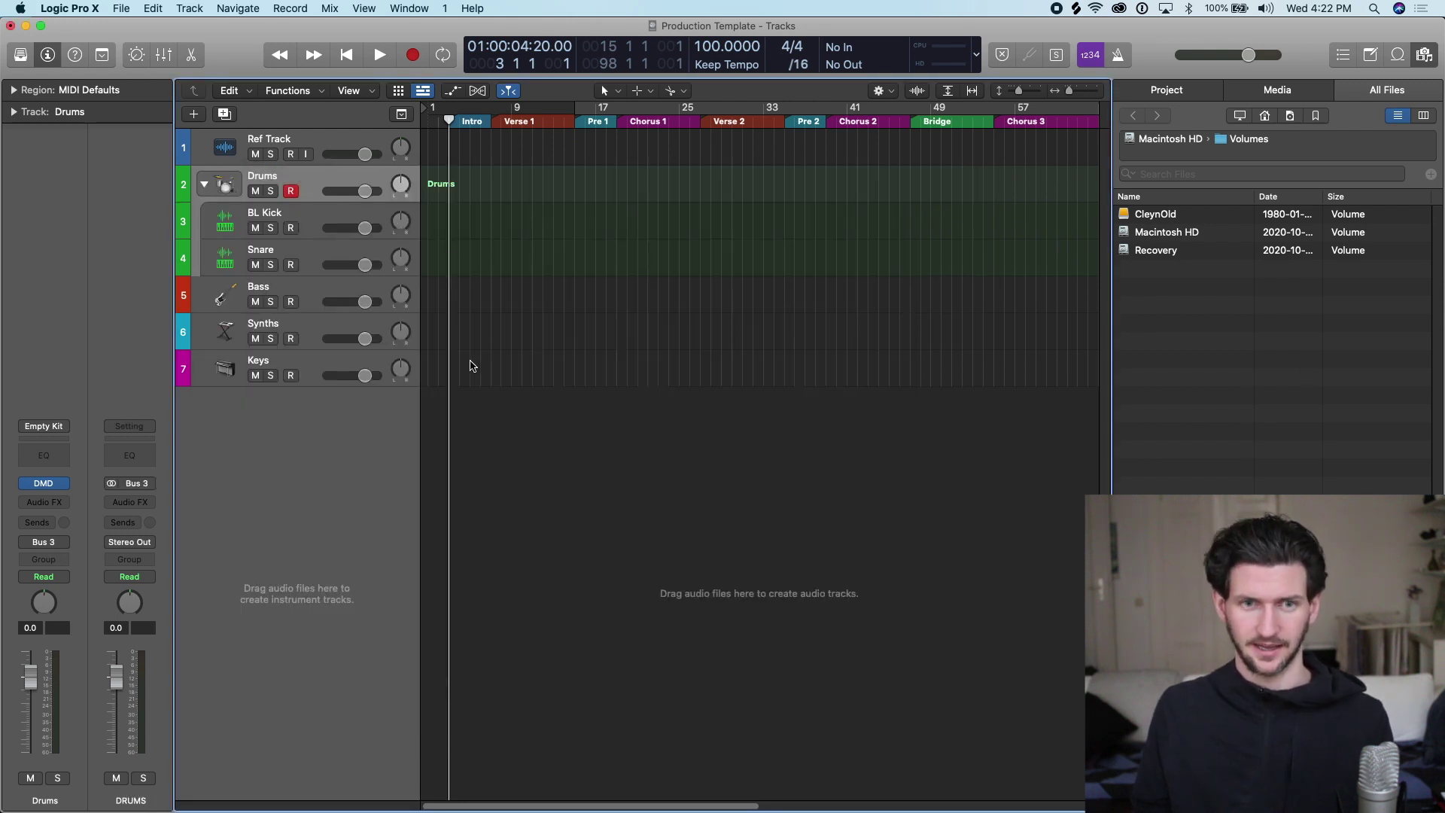
key(e)
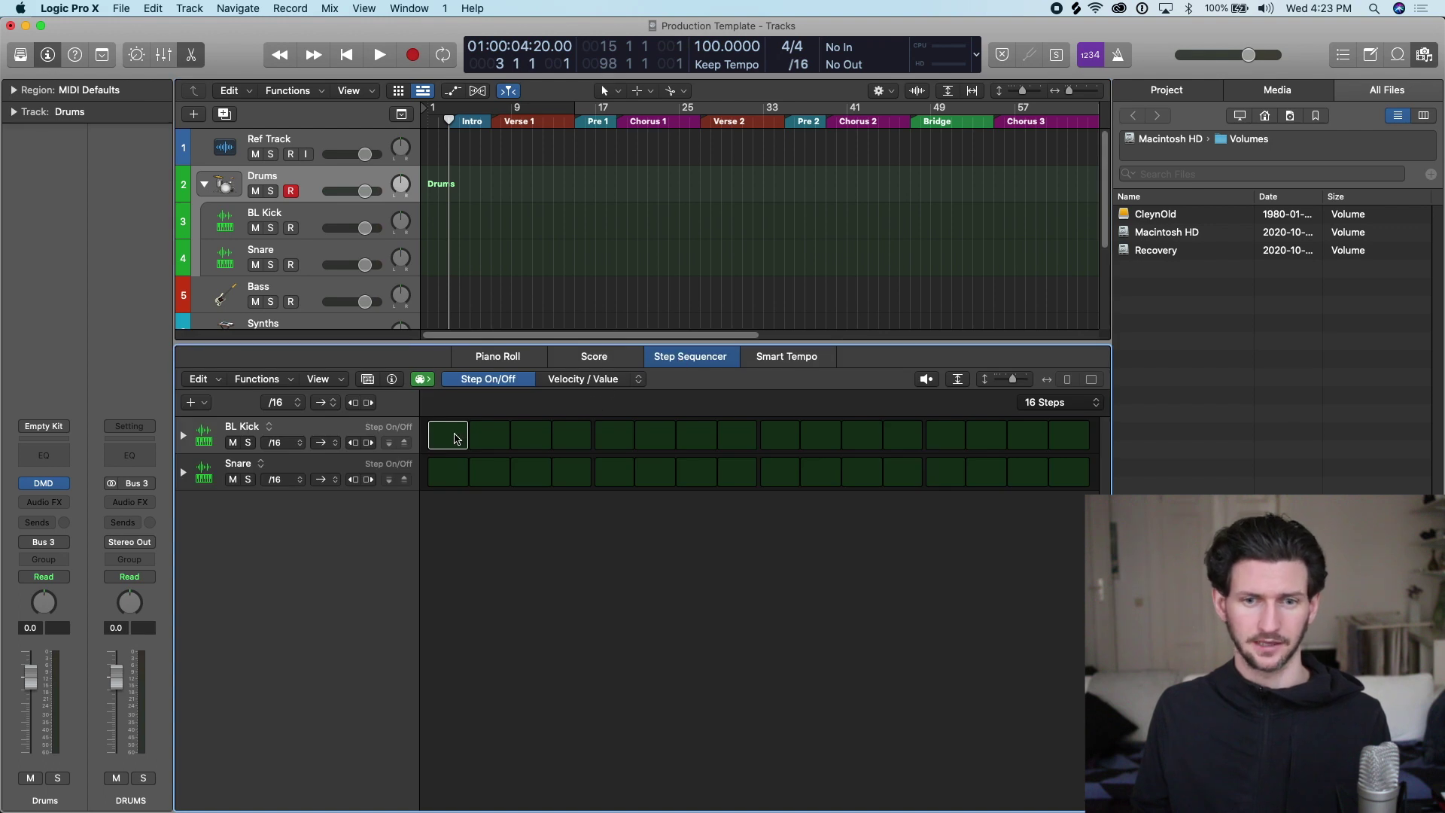
- Test BL Kick steps 1 and 3 and Snare step 5, then clear them
click(455, 439)
click(531, 436)
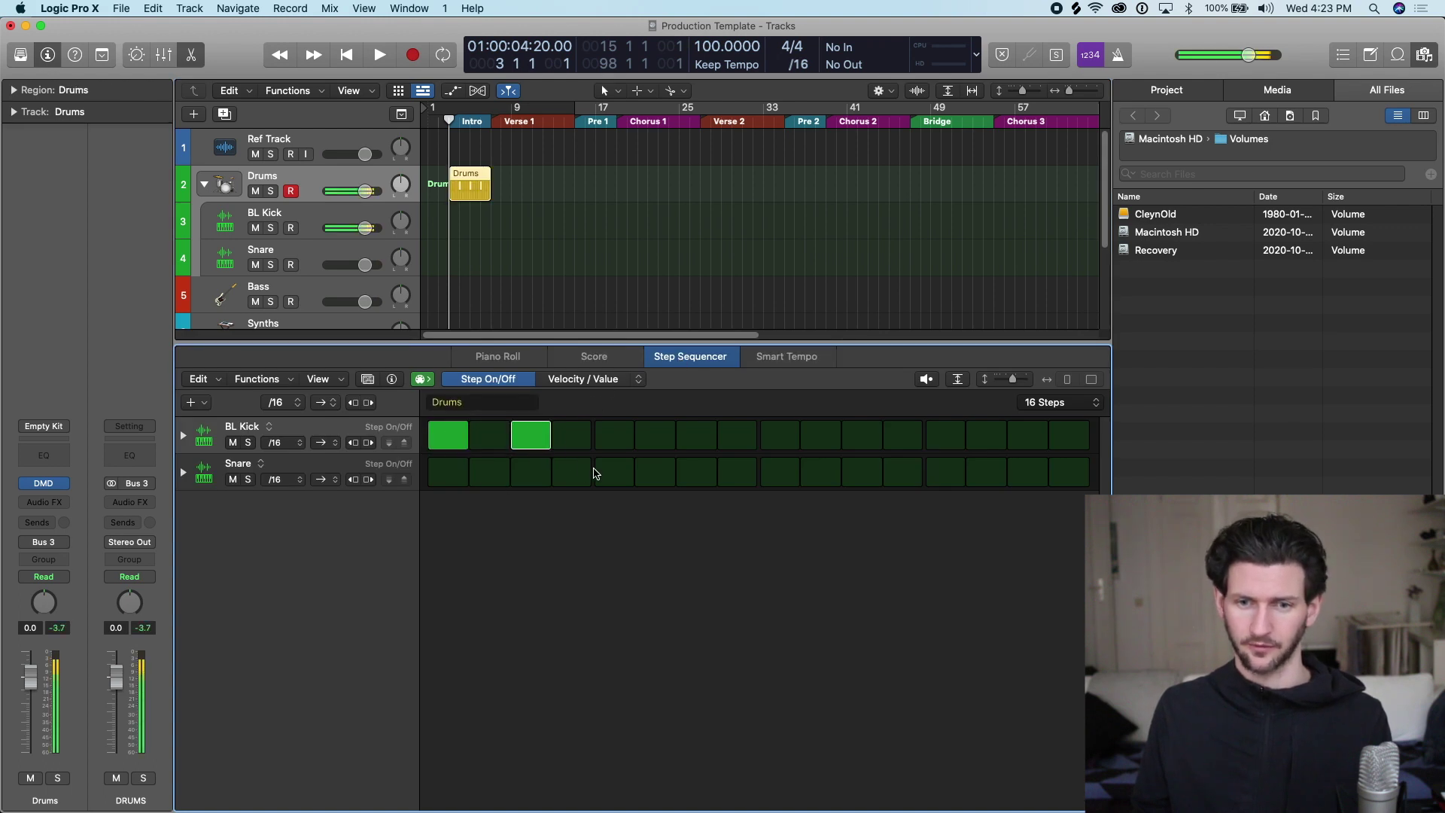
click(614, 472)
click(531, 436)
click(448, 436)
click(614, 471)
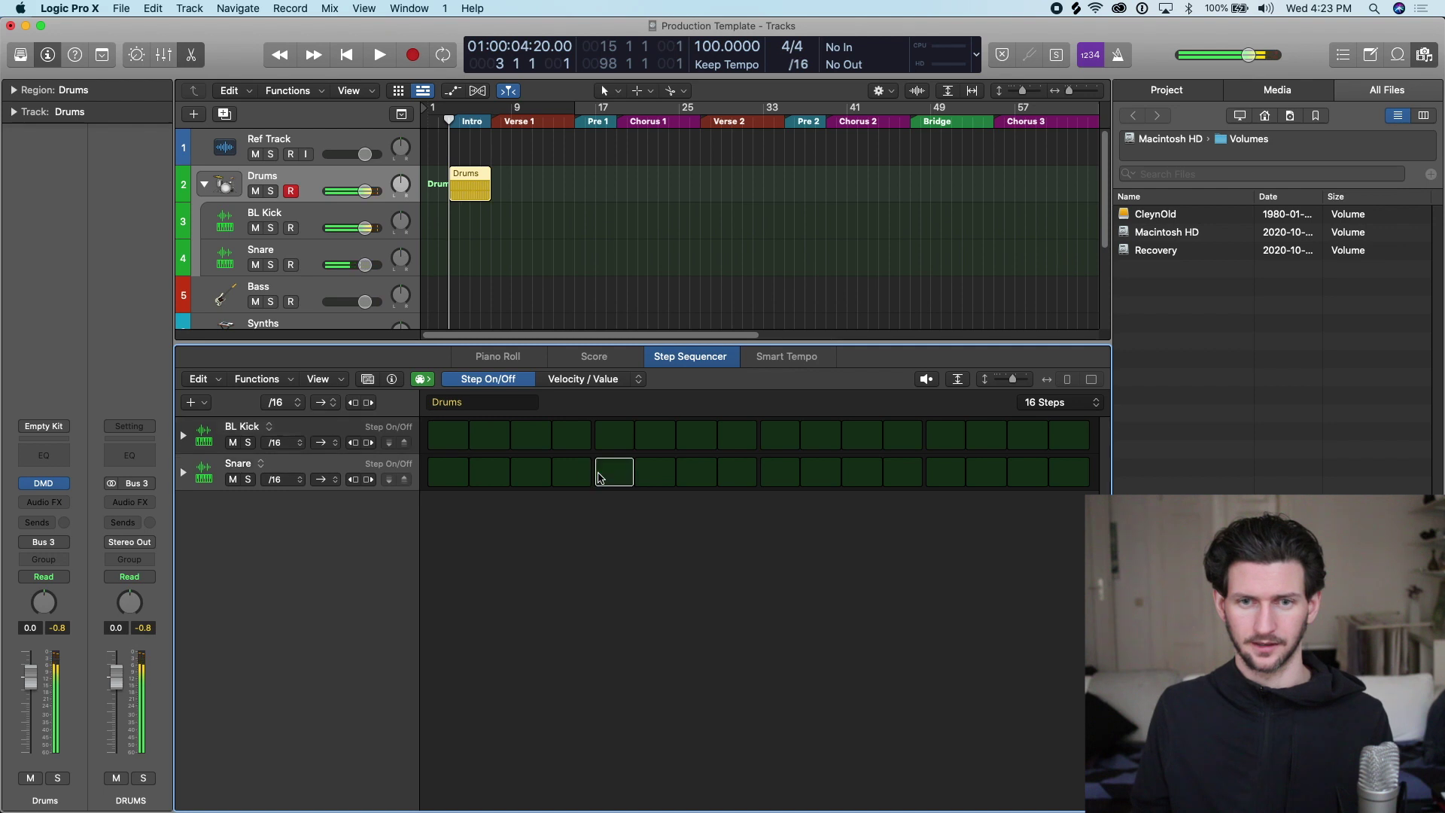
- Delete the resulting Drums region, close the Step Sequencer and collapse the Drums stack
key(e)
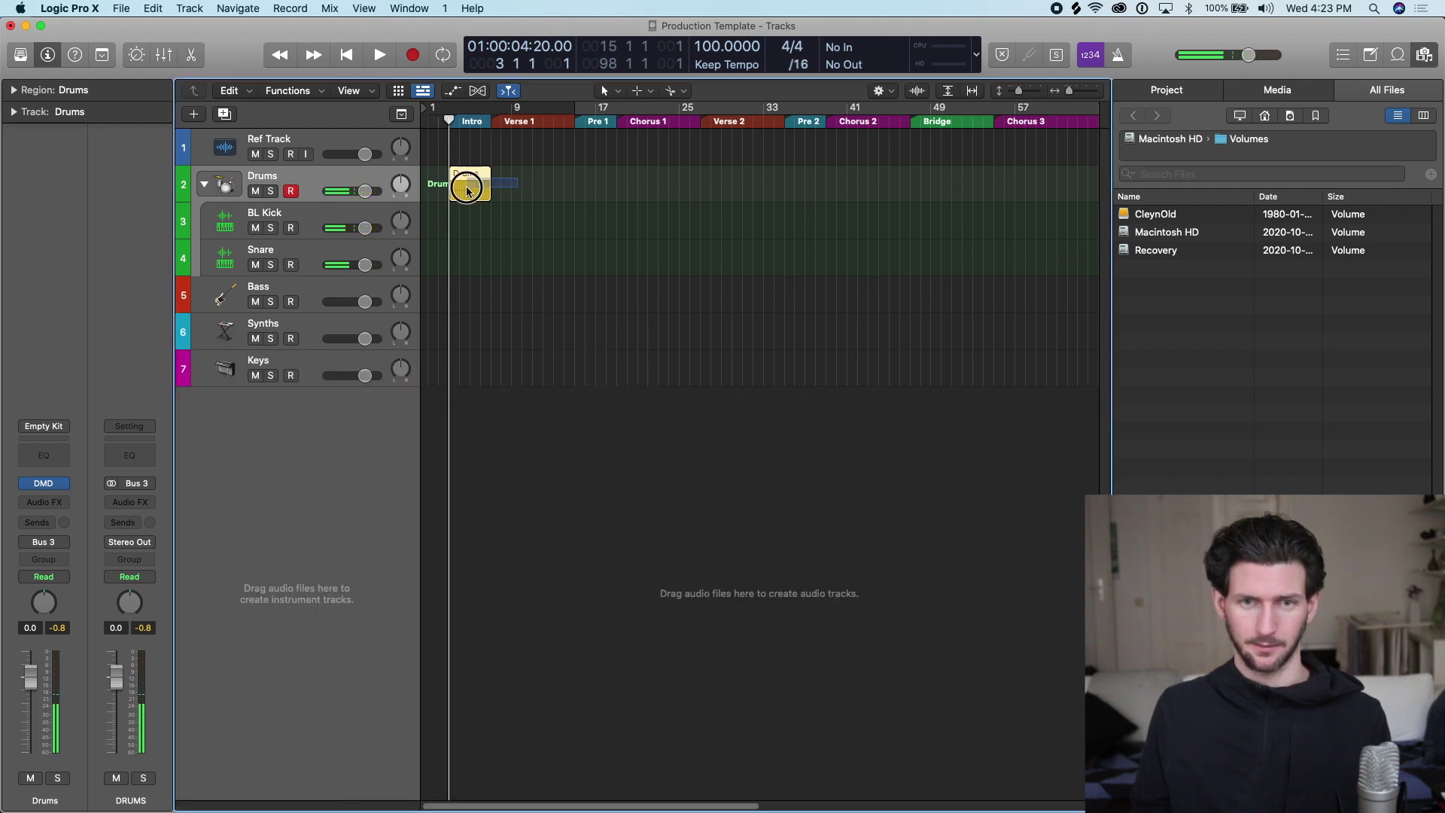
key(Delete)
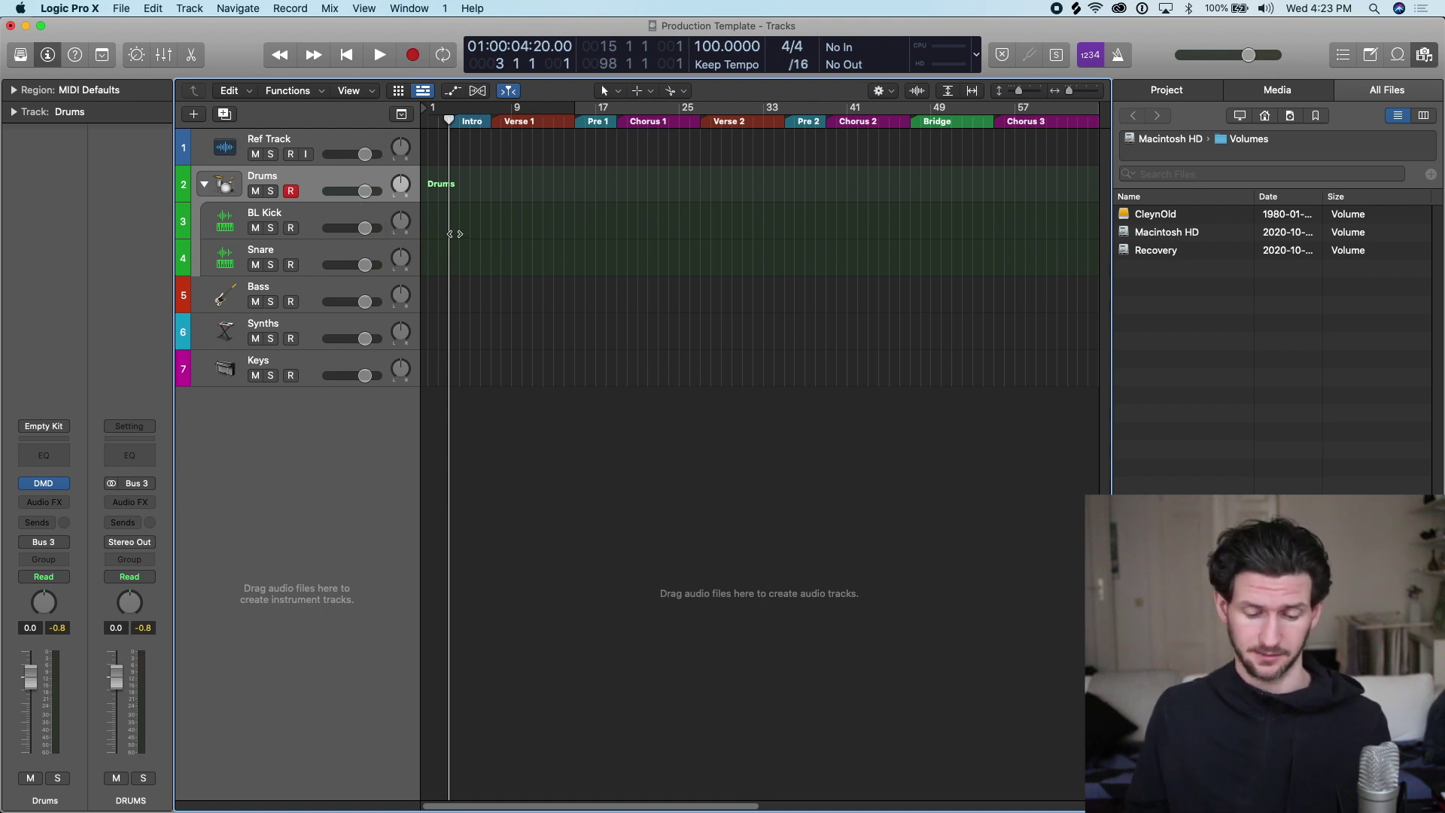
key(e)
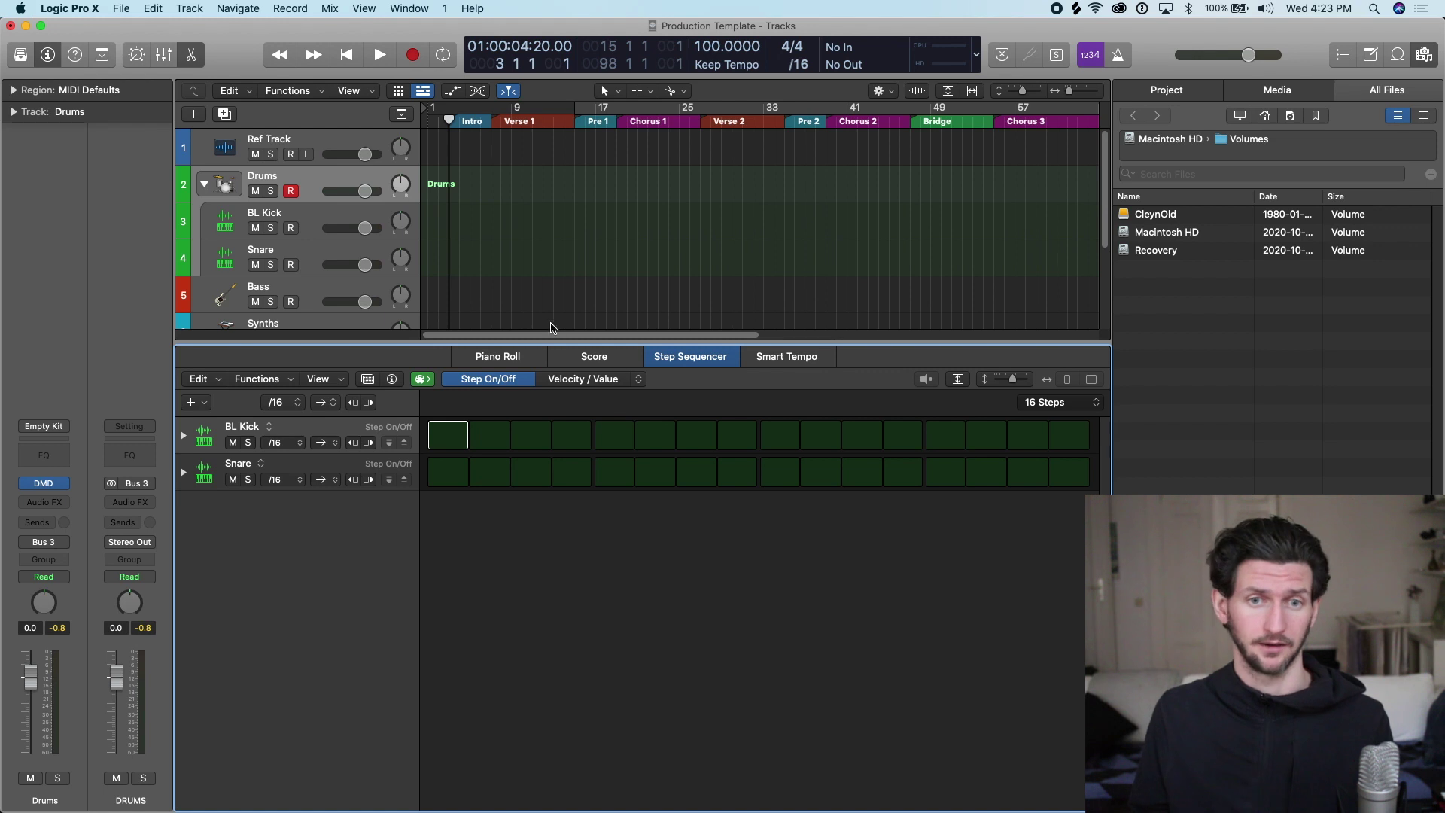
key(e)
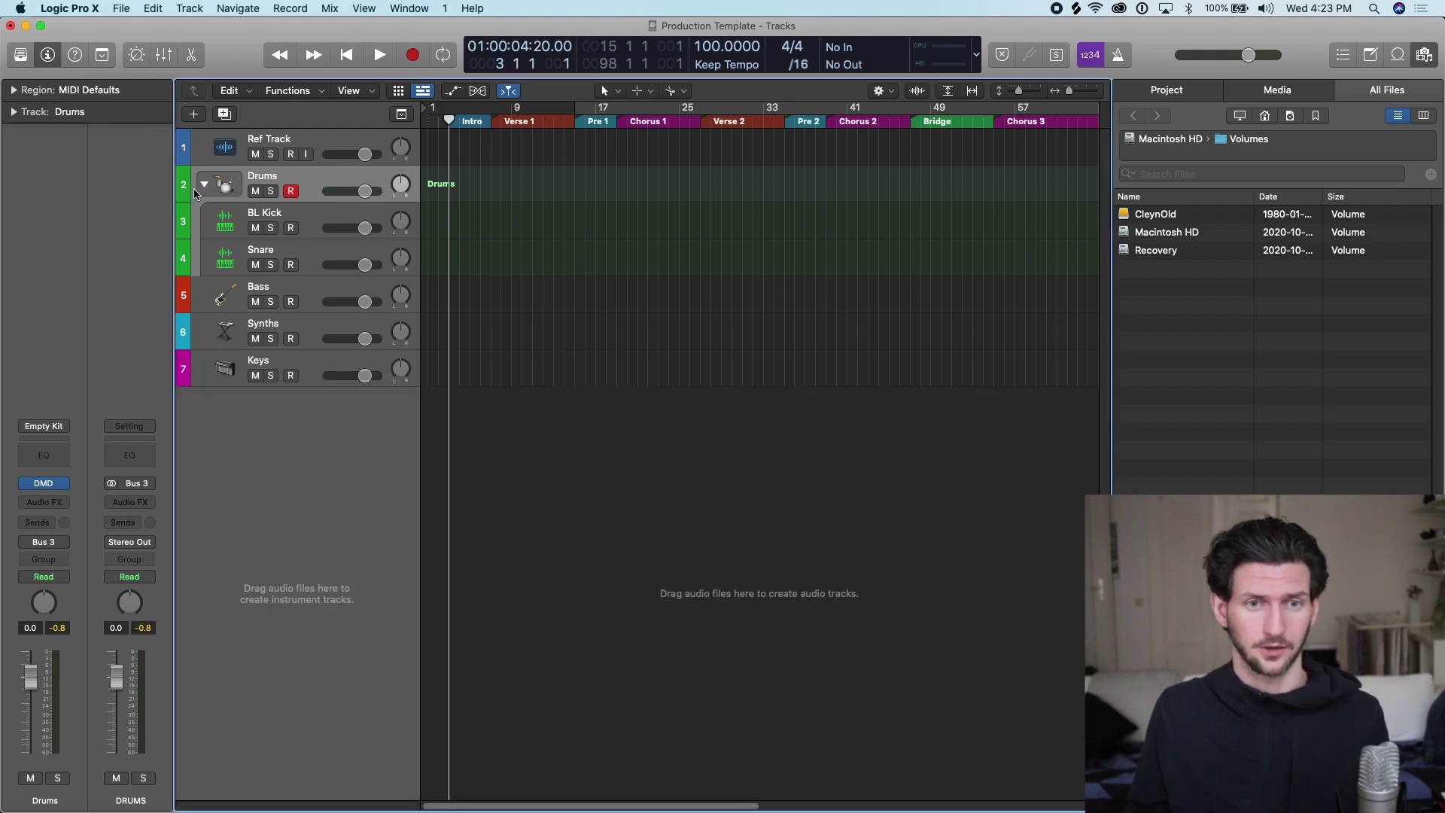
click(202, 186)
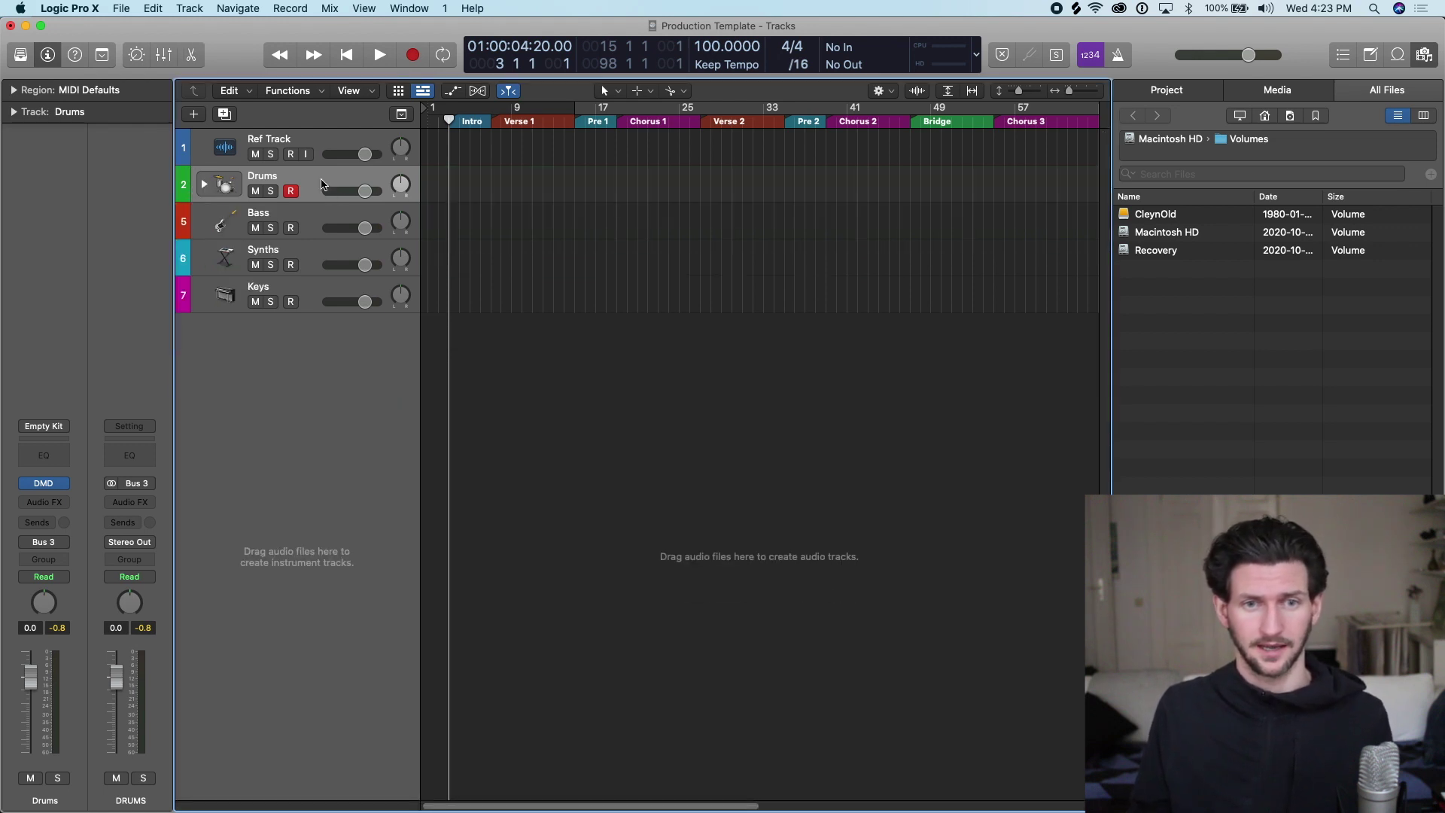
click(312, 221)
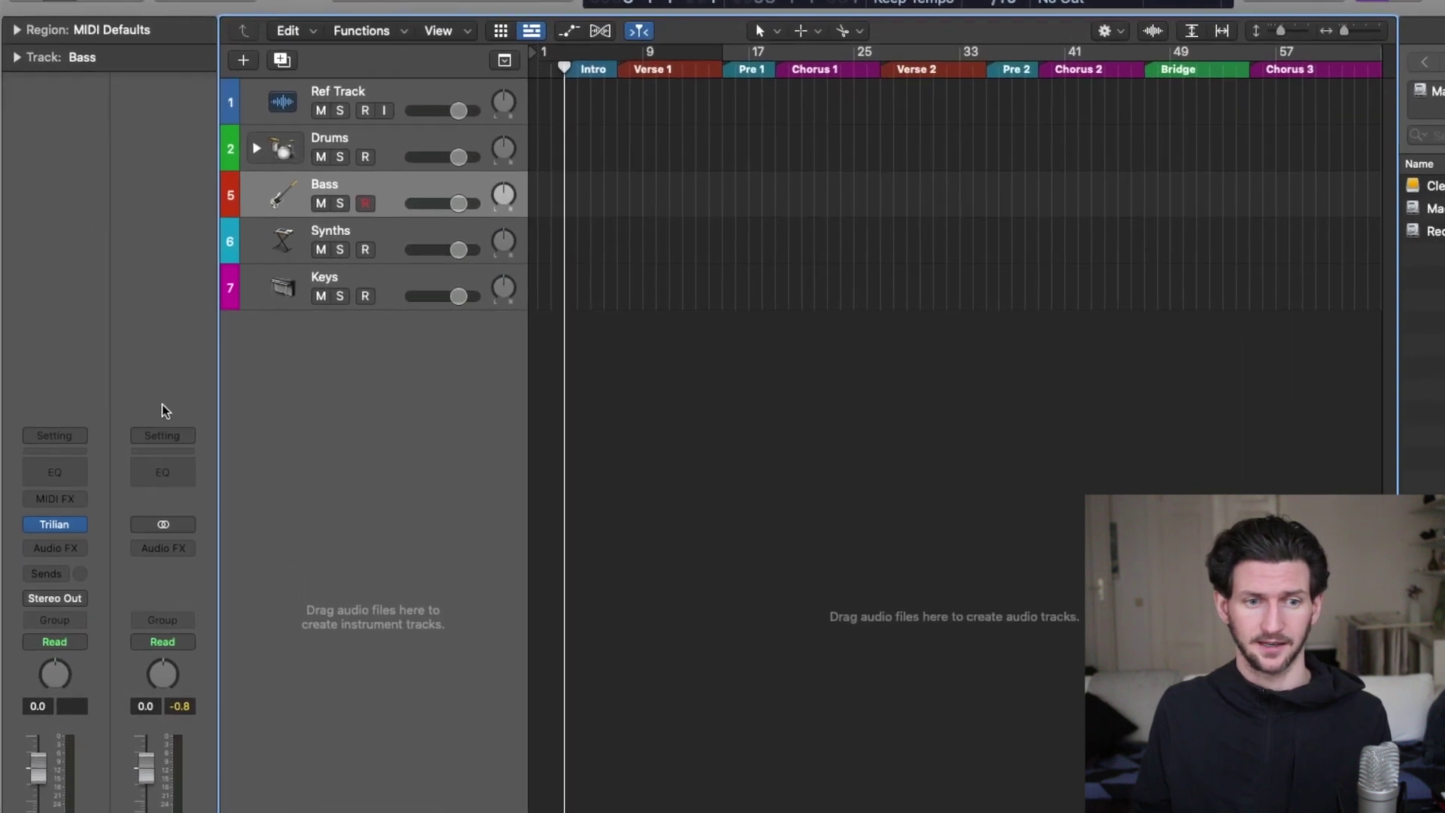
click(382, 231)
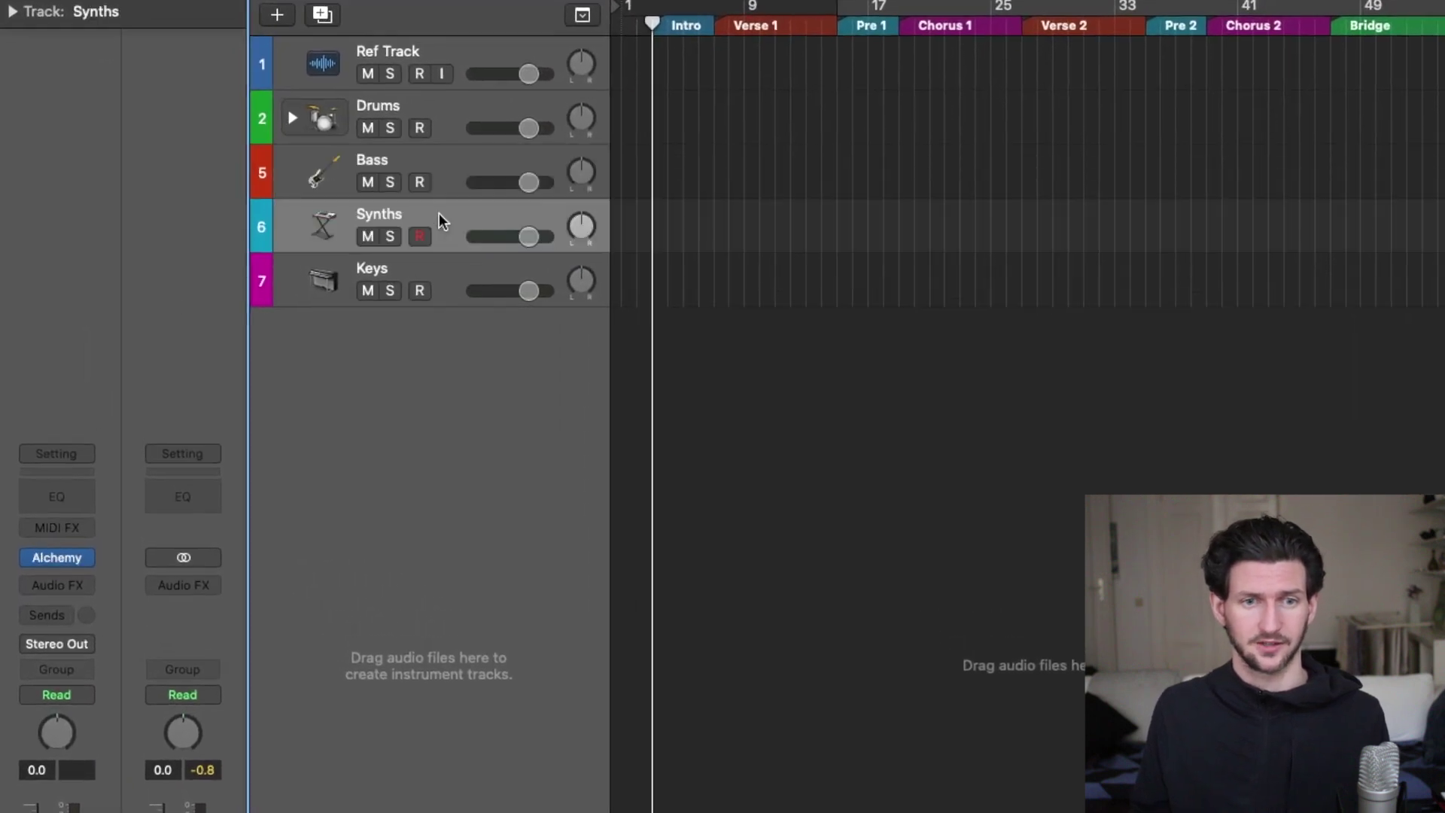
click(454, 279)
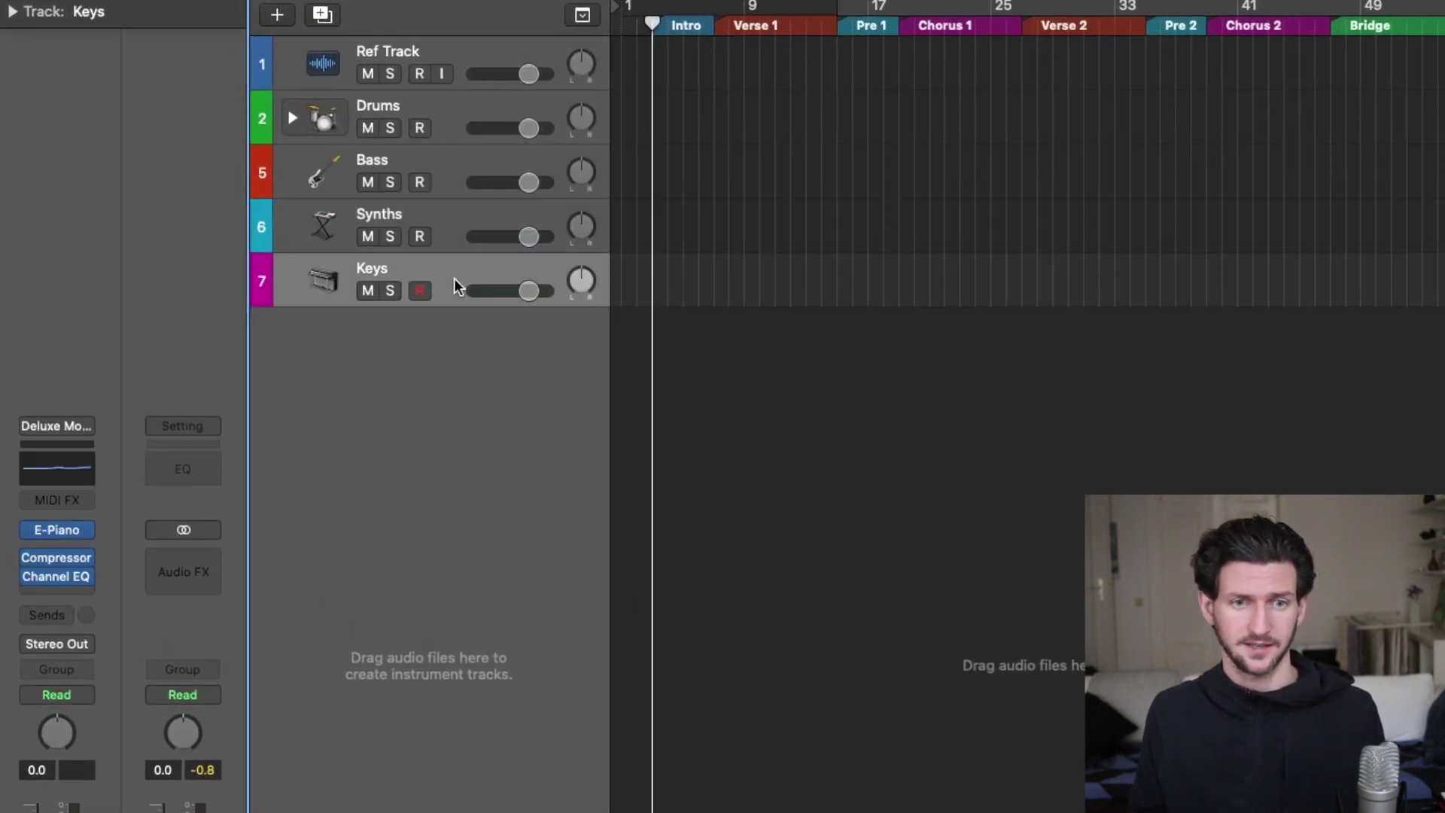
click(448, 164)
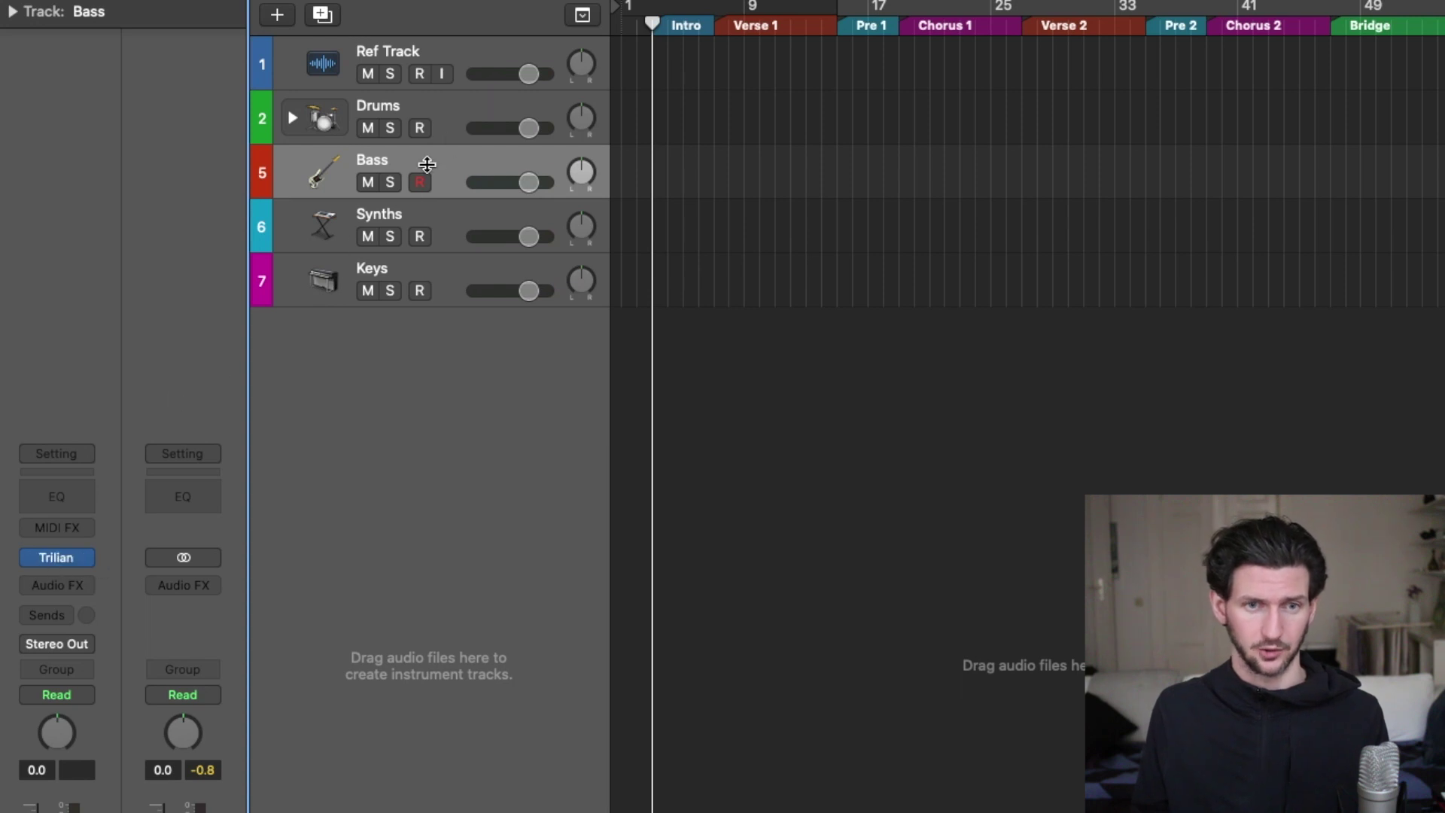
click(449, 219)
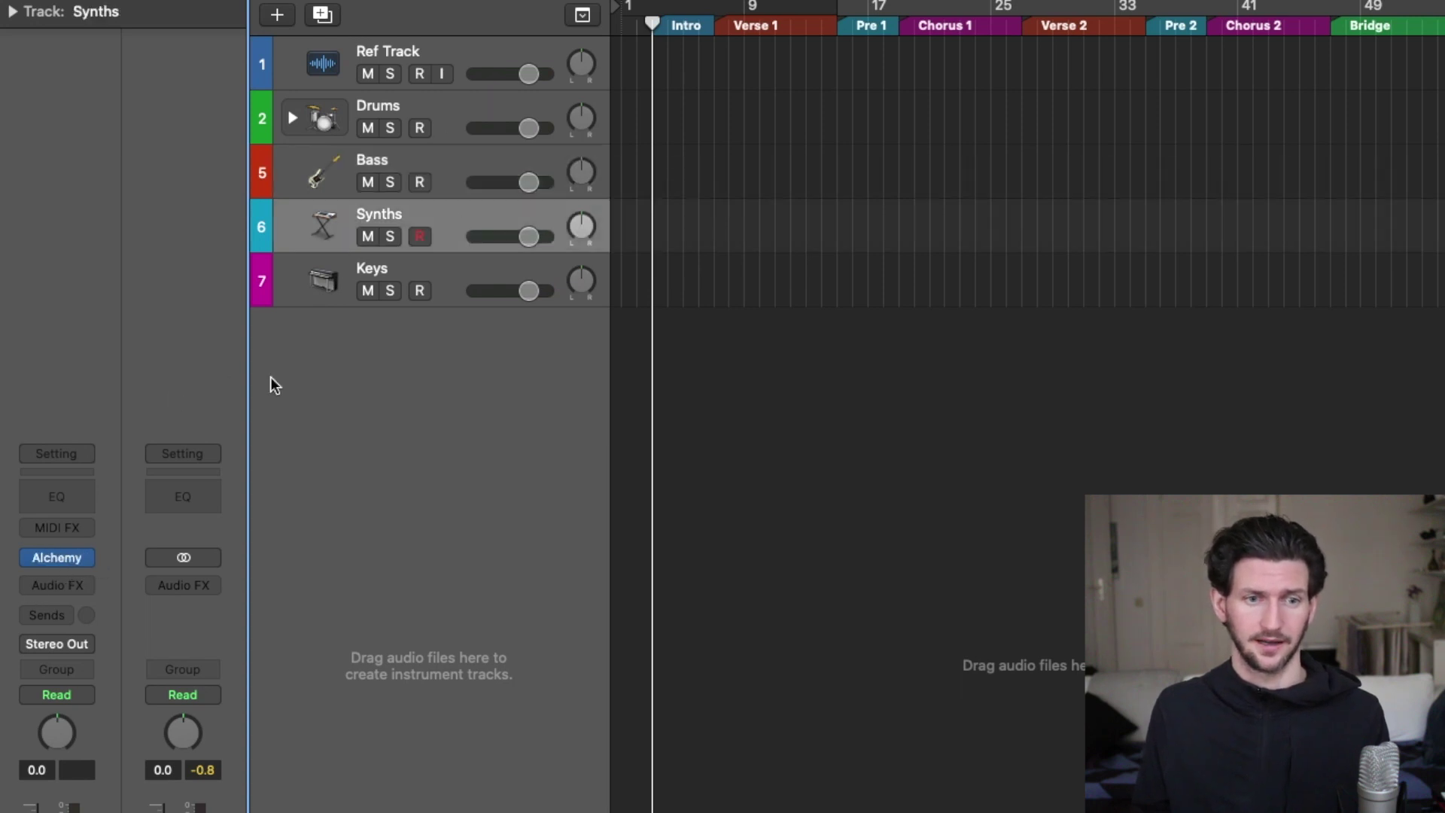
click(448, 279)
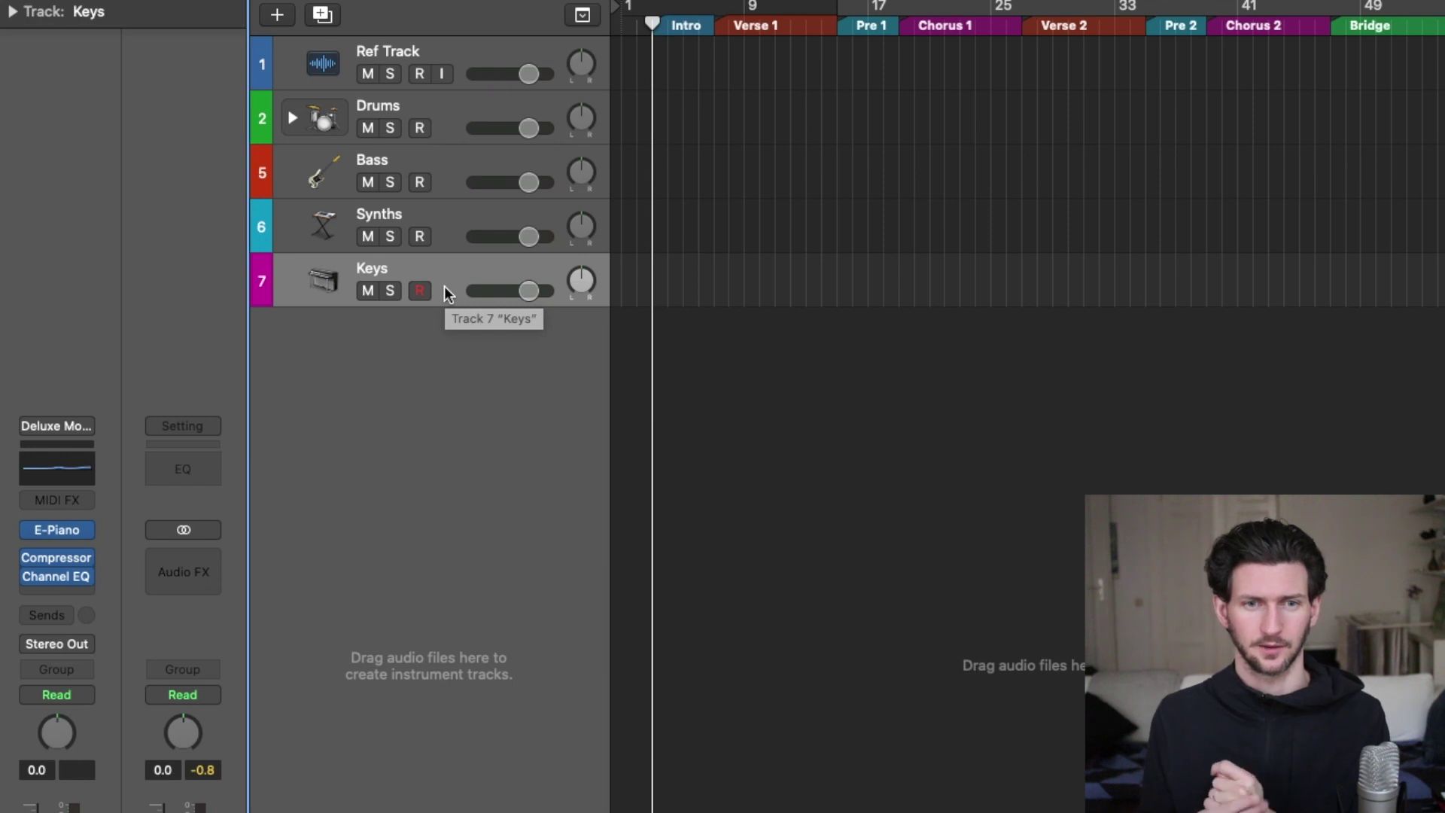
click(441, 170)
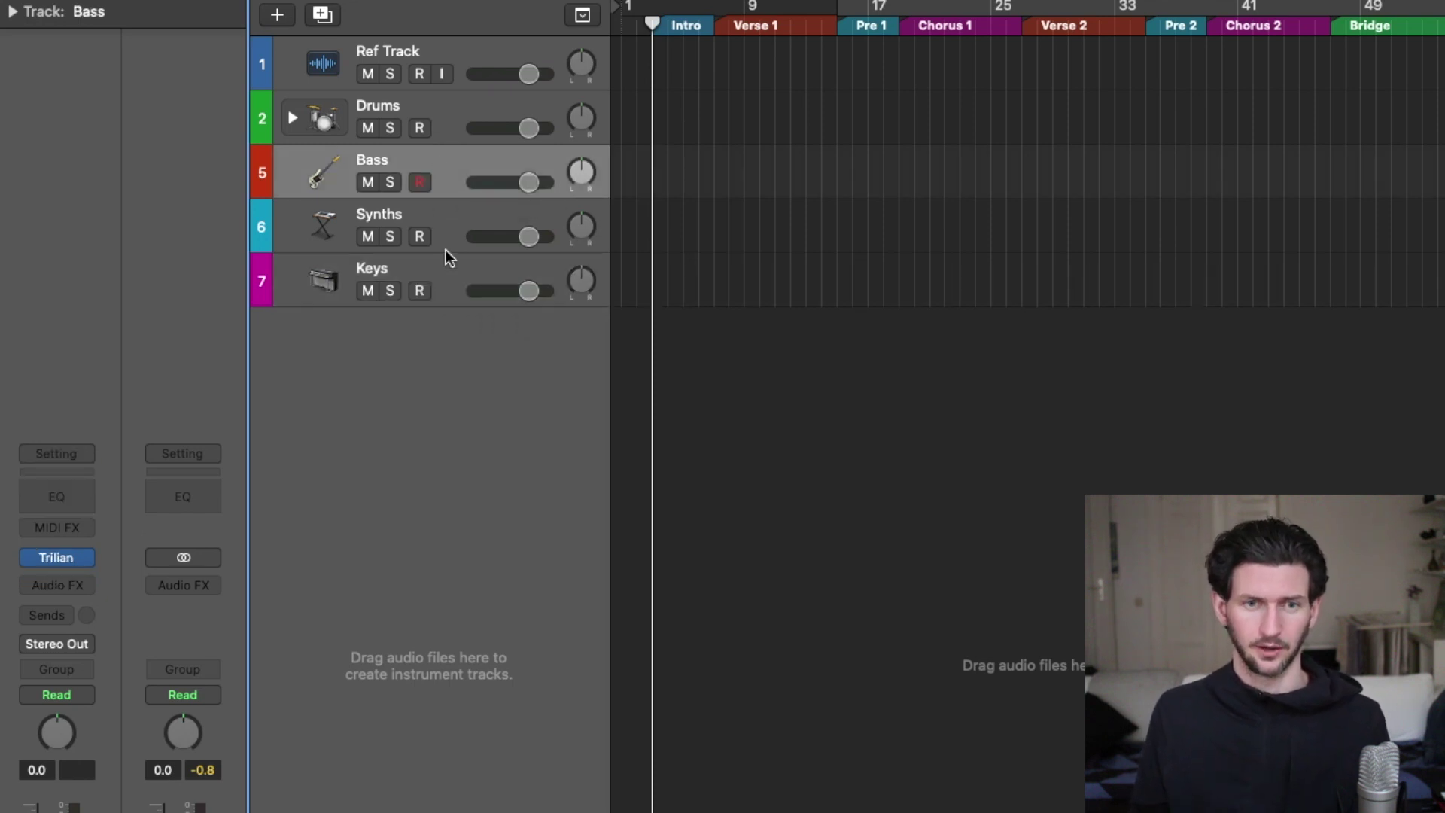
click(461, 216)
- Duplicate the Synths track four times and group the five copies into summing stack Sum 3
key(super+d)
key(super+d)
key(super+d)
key(super+d)
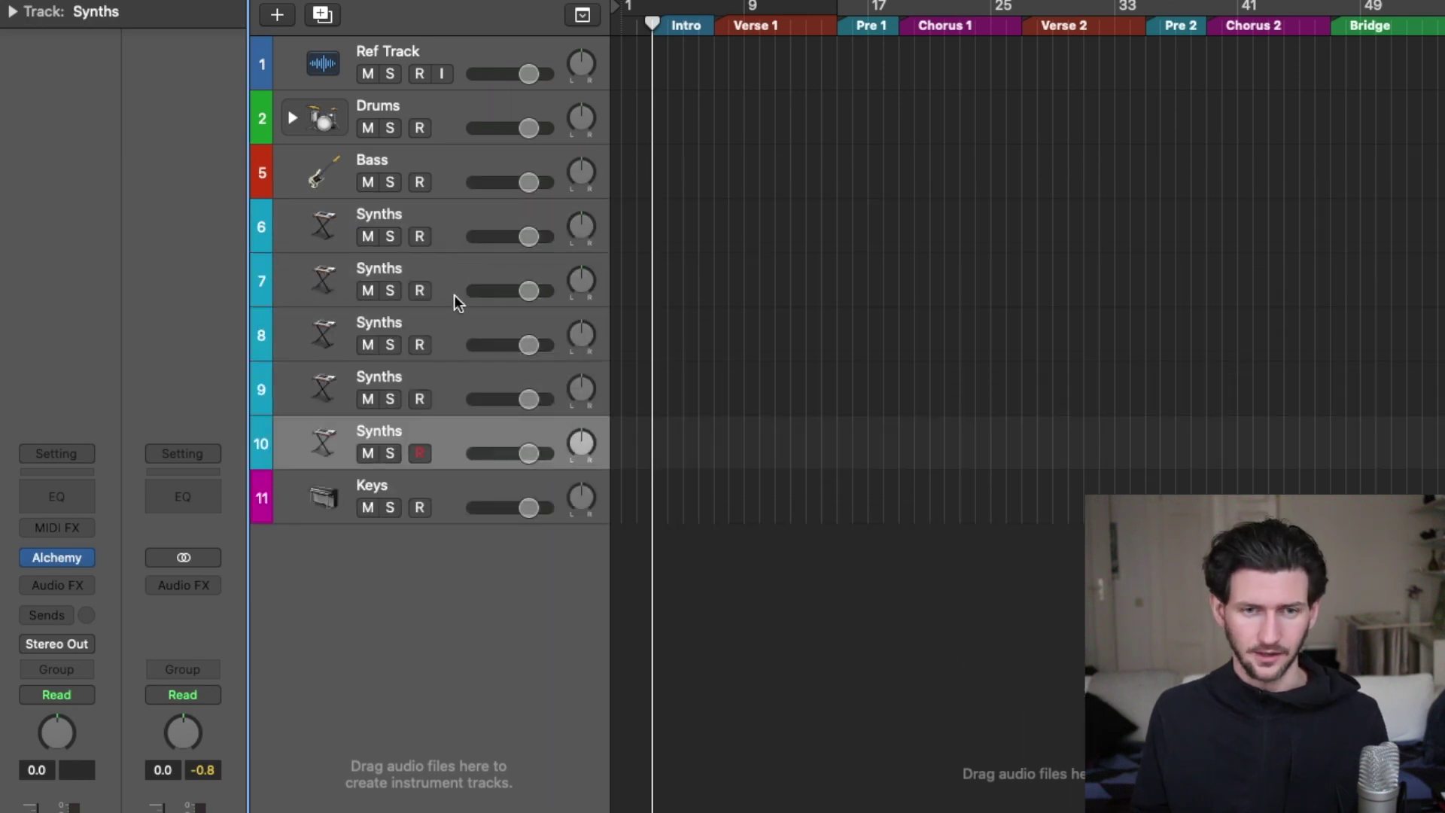
click(445, 236)
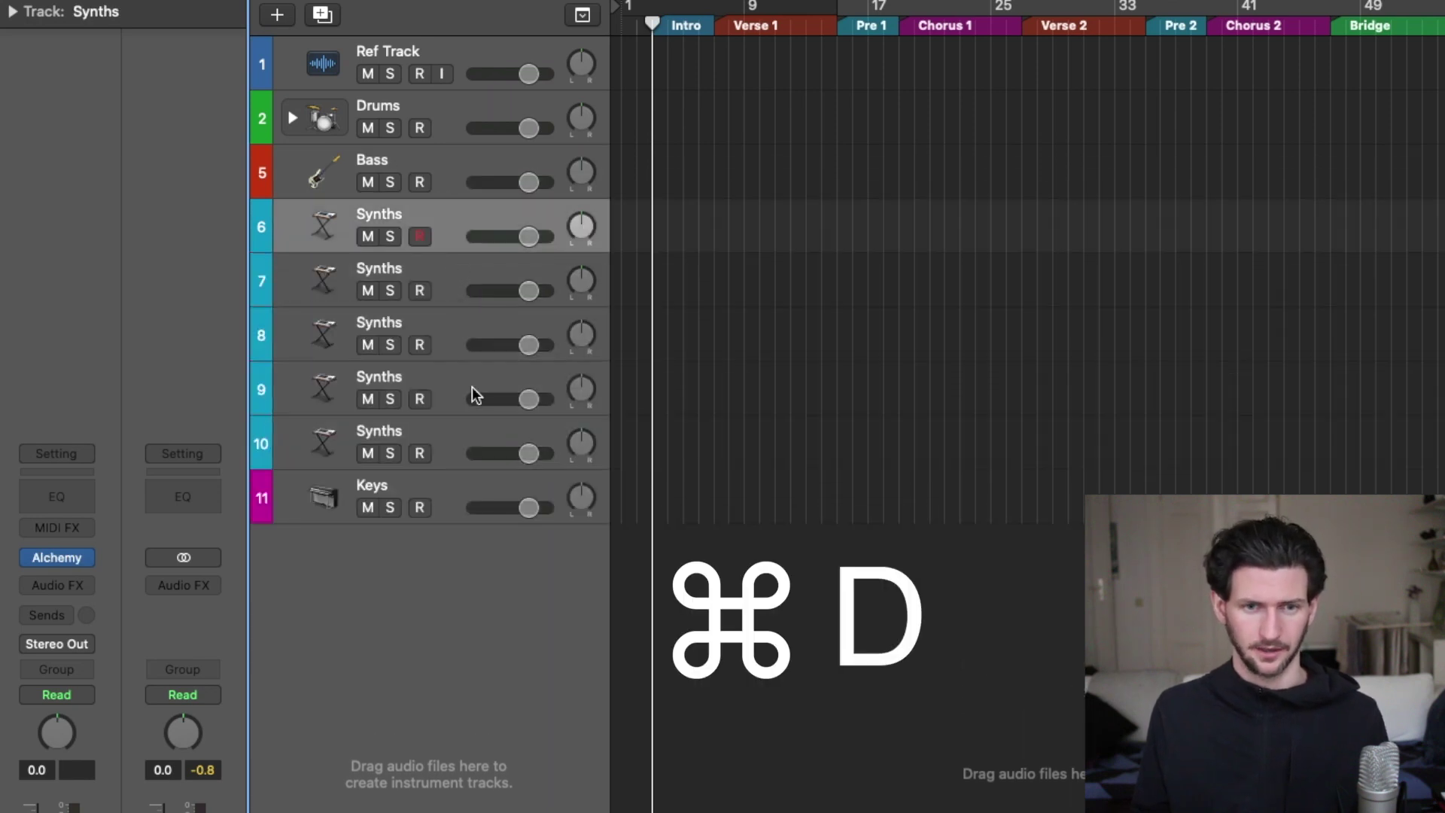
shift+click(453, 421)
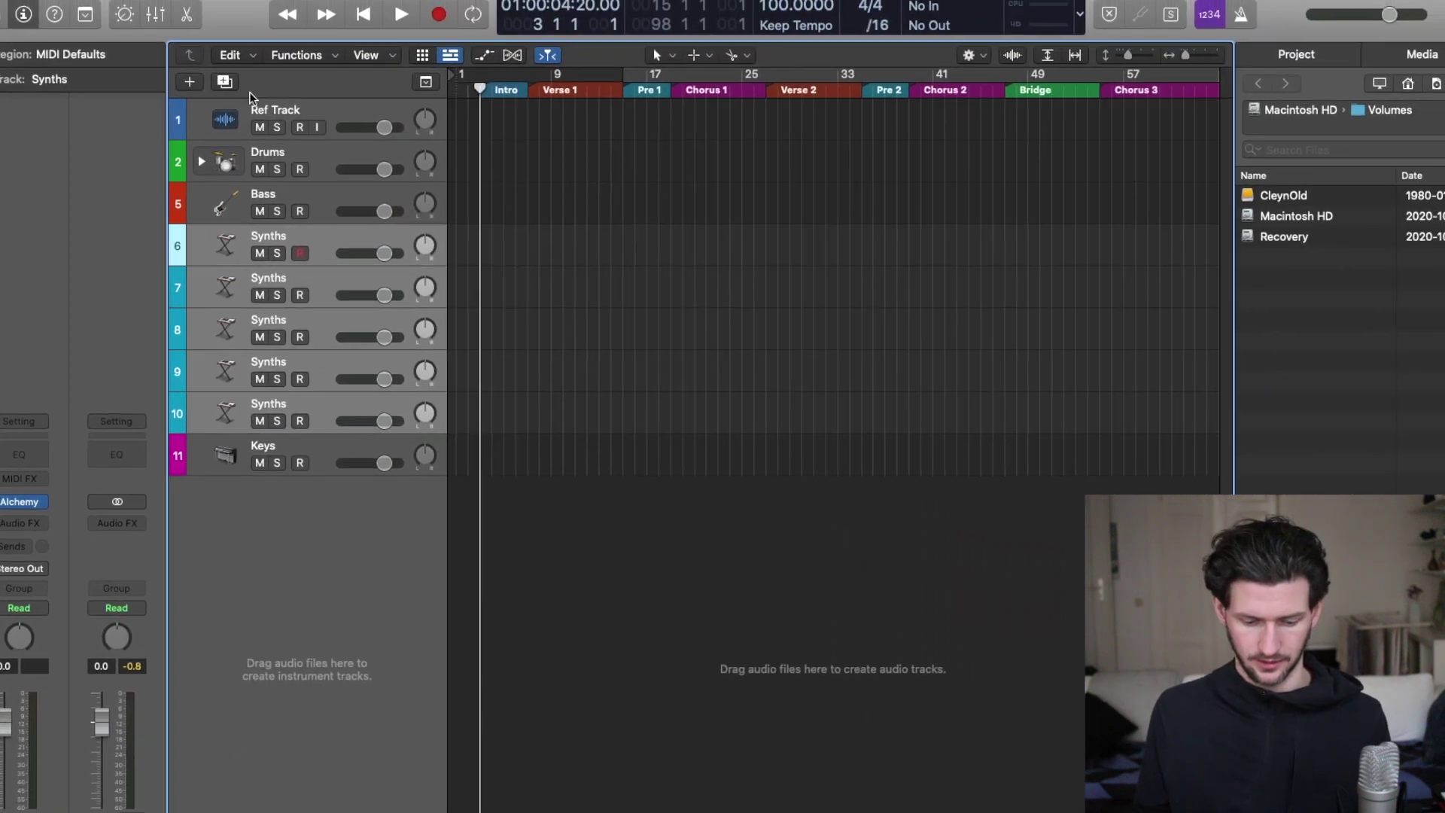
key(super+shift+d)
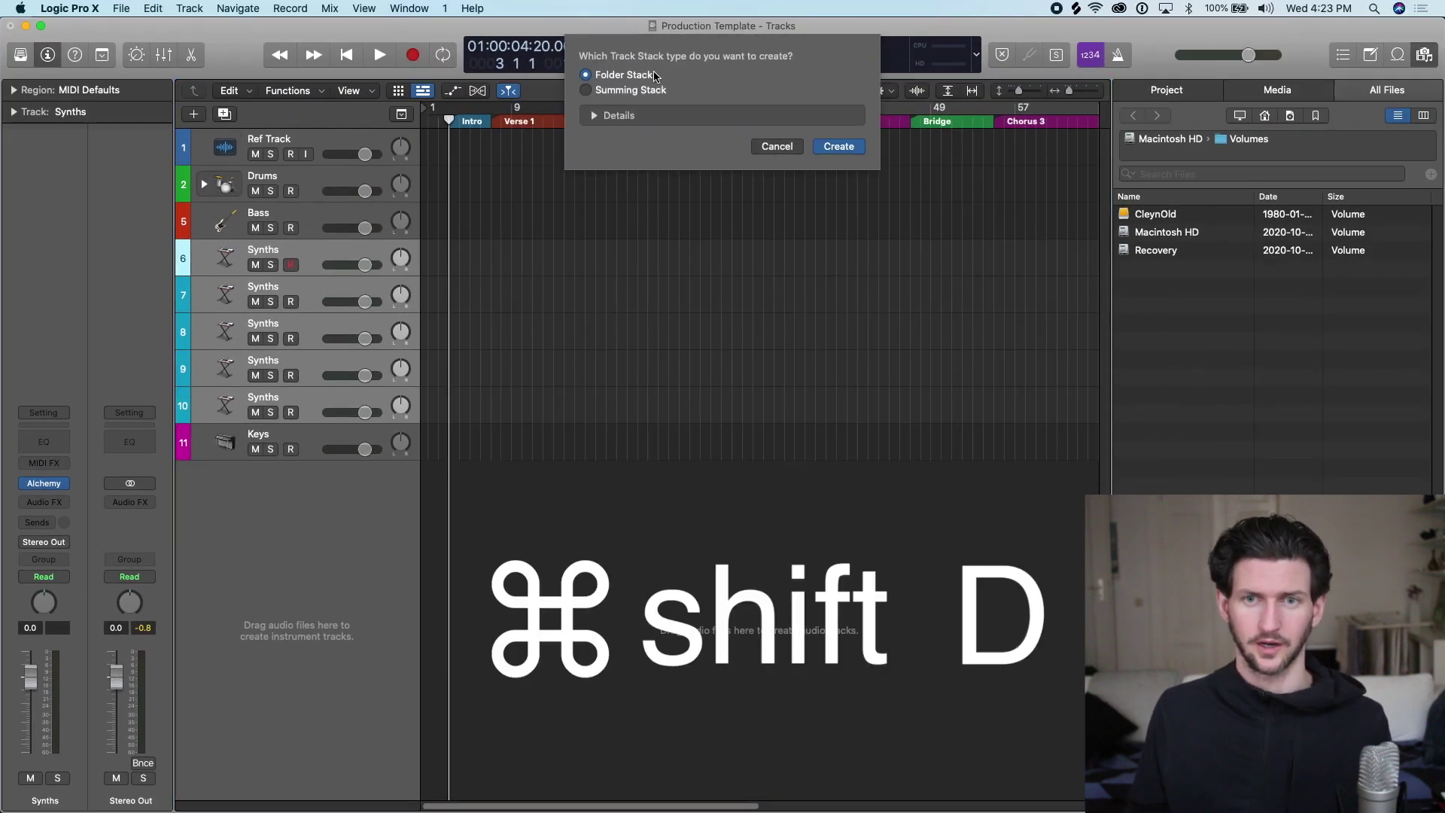
click(624, 90)
click(838, 146)
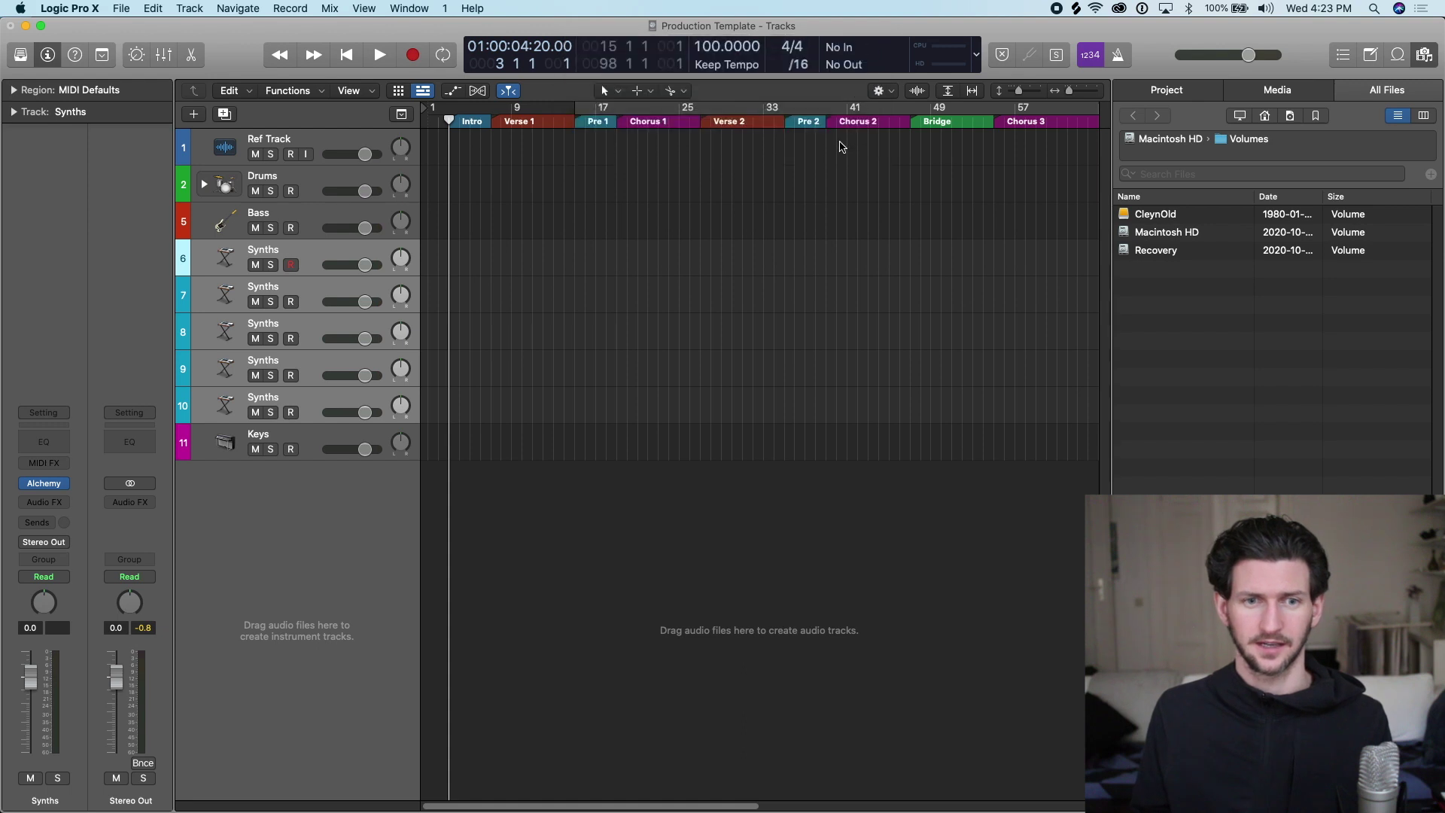
click(204, 259)
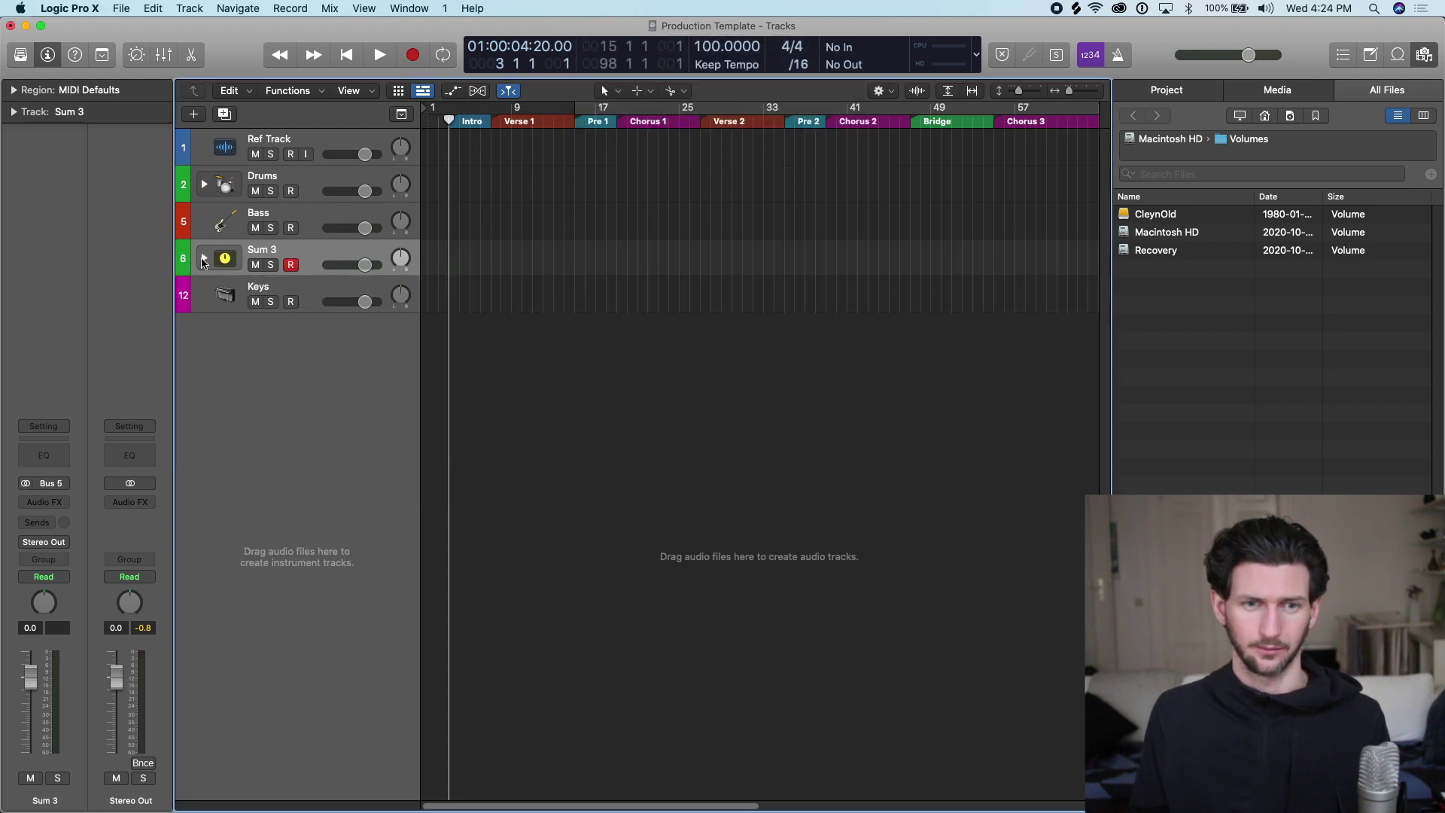
- Route the Sum 3 stack to Bus 6 and name the new aux channel 'Synth Bus'
click(44, 542)
mouse_move(60, 595)
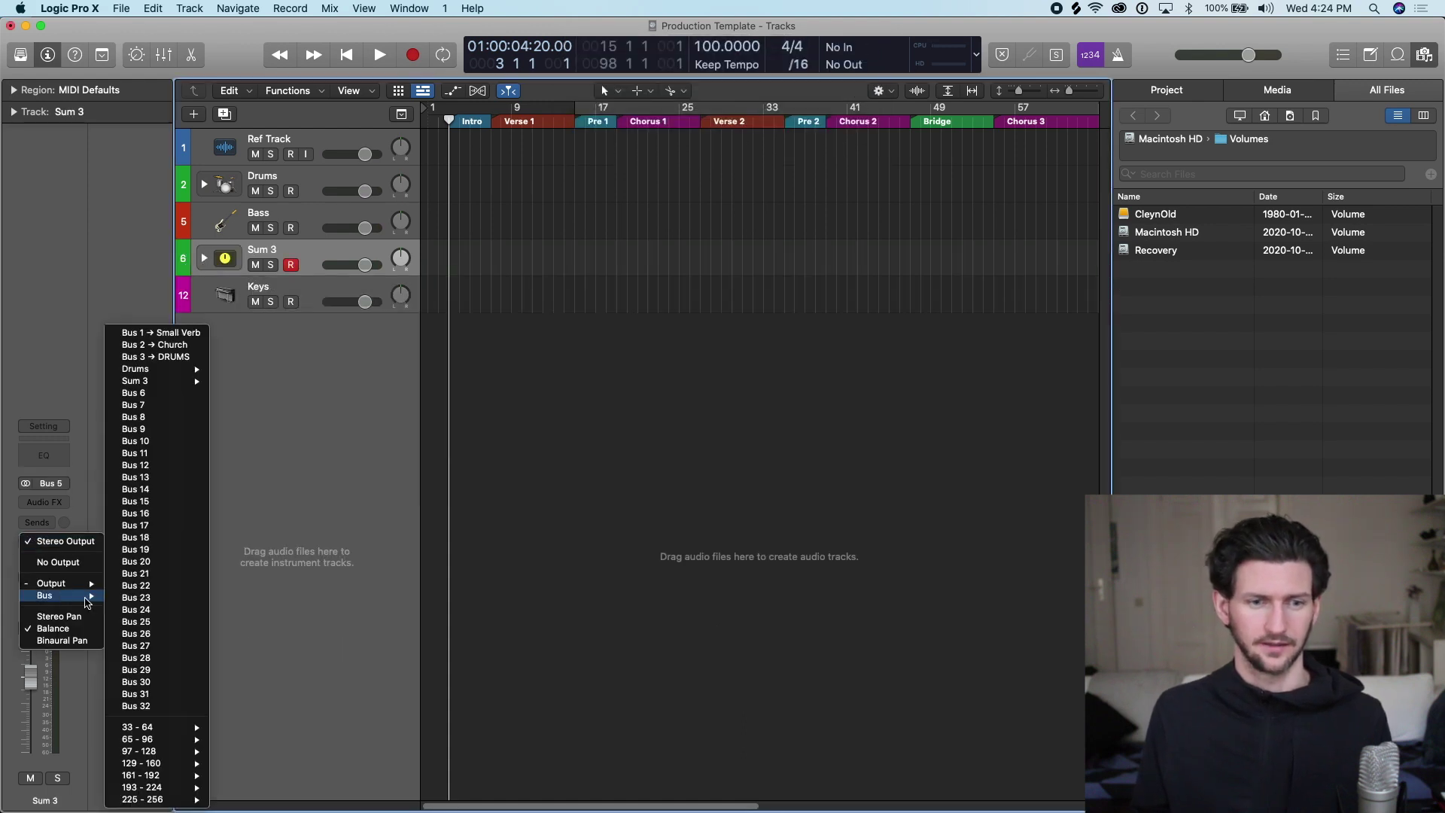
click(185, 393)
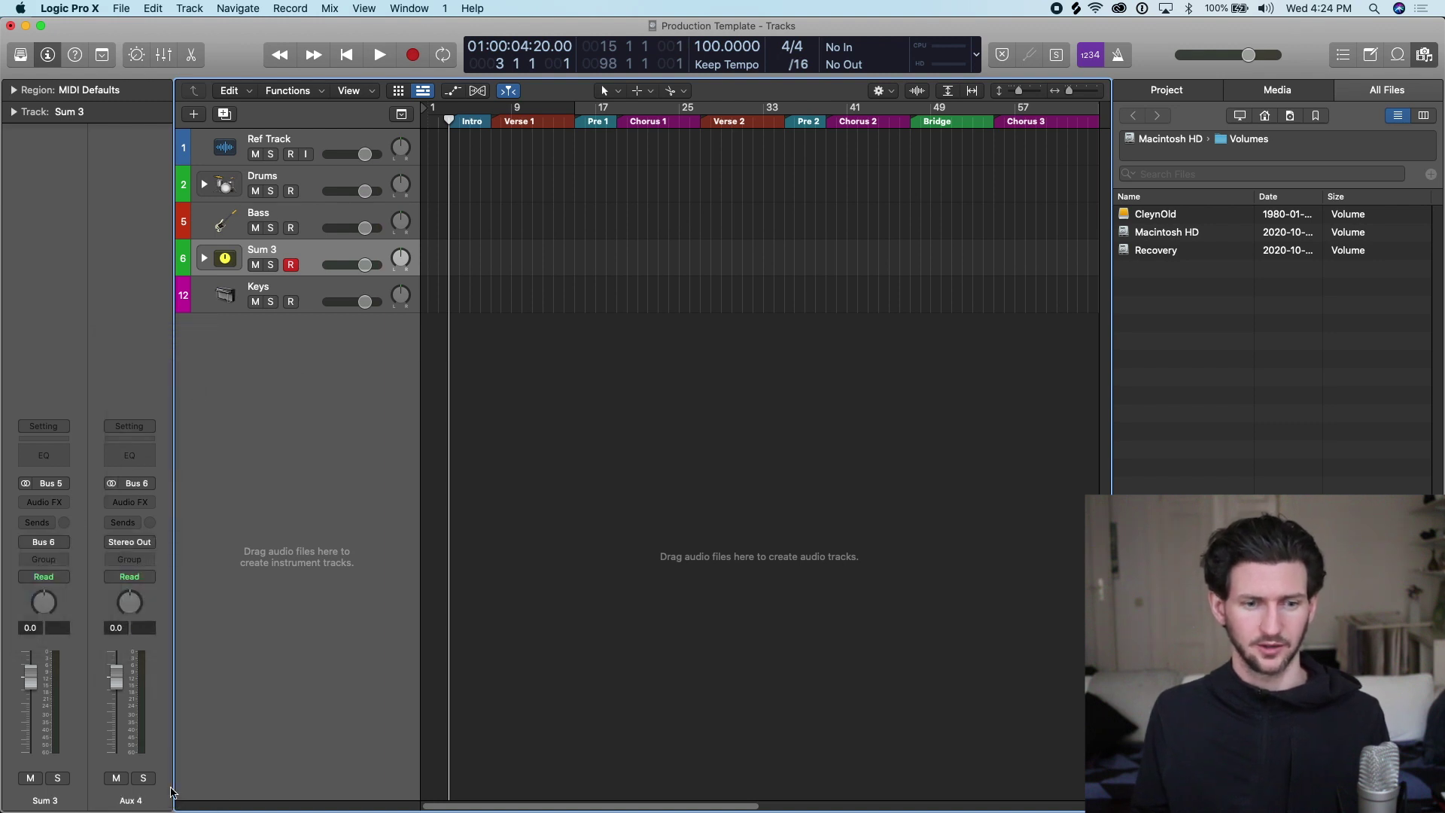
double_click(131, 802)
text(Synth)
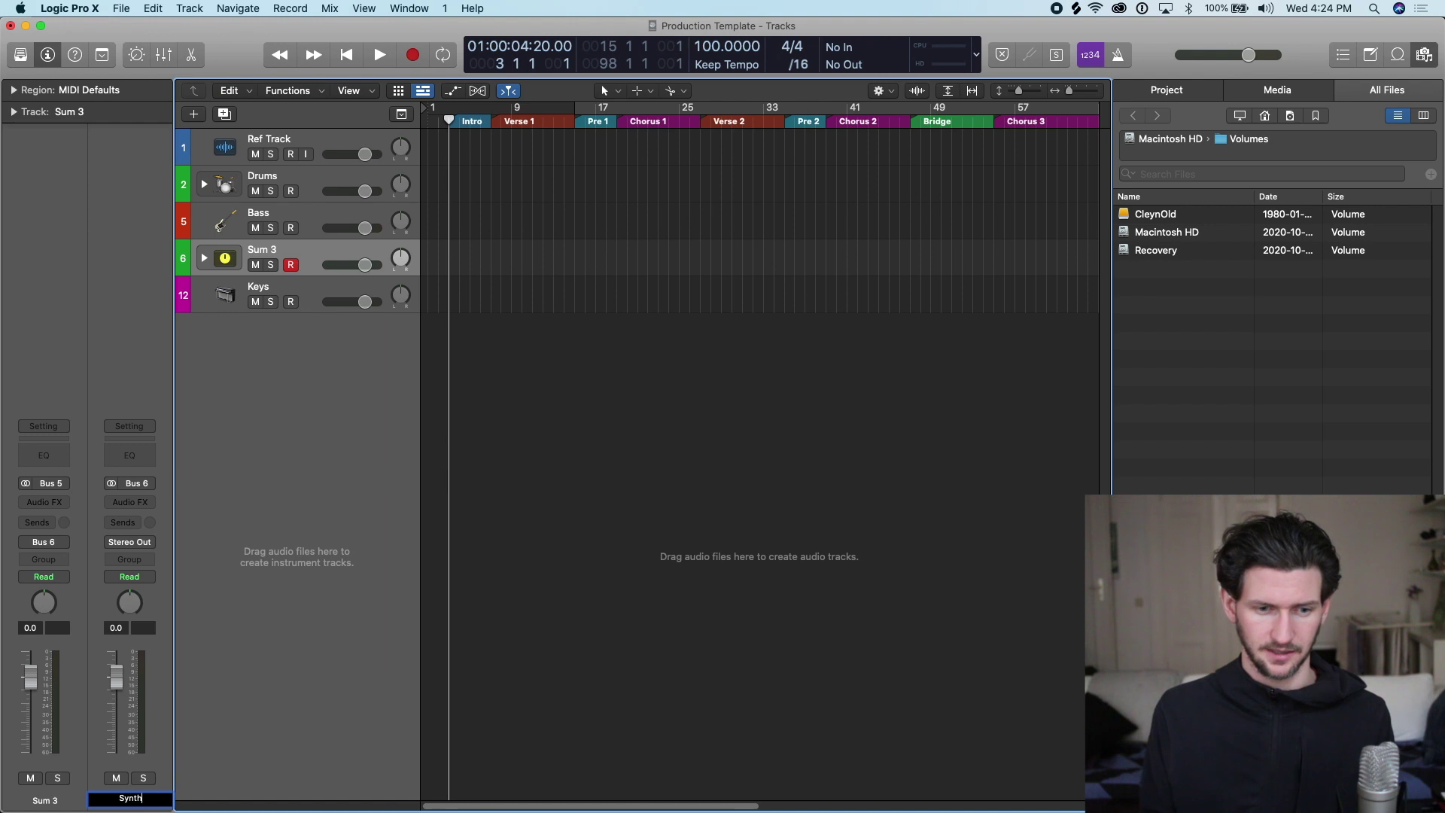
text( Bus)
key(Return)
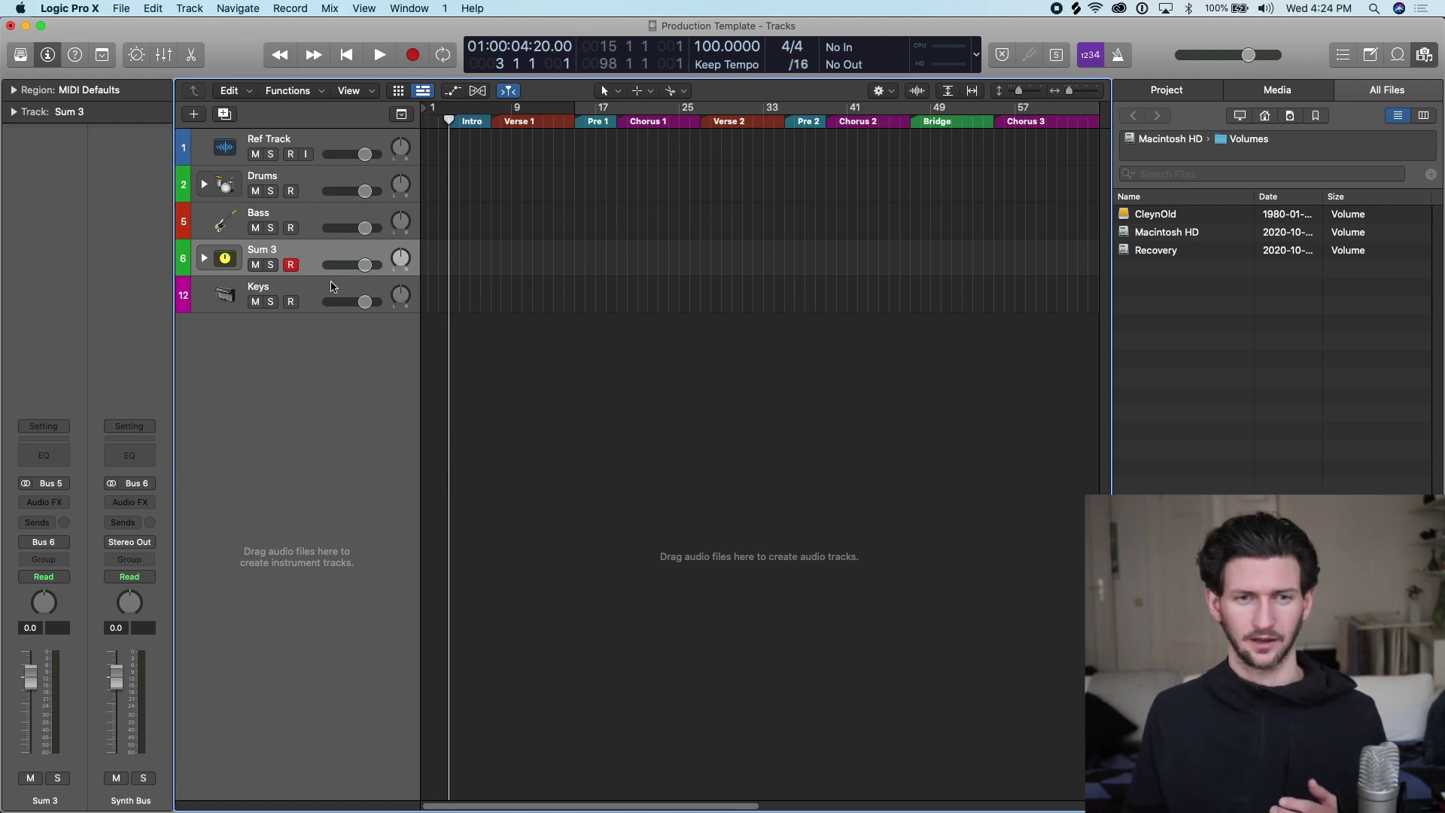
click(204, 258)
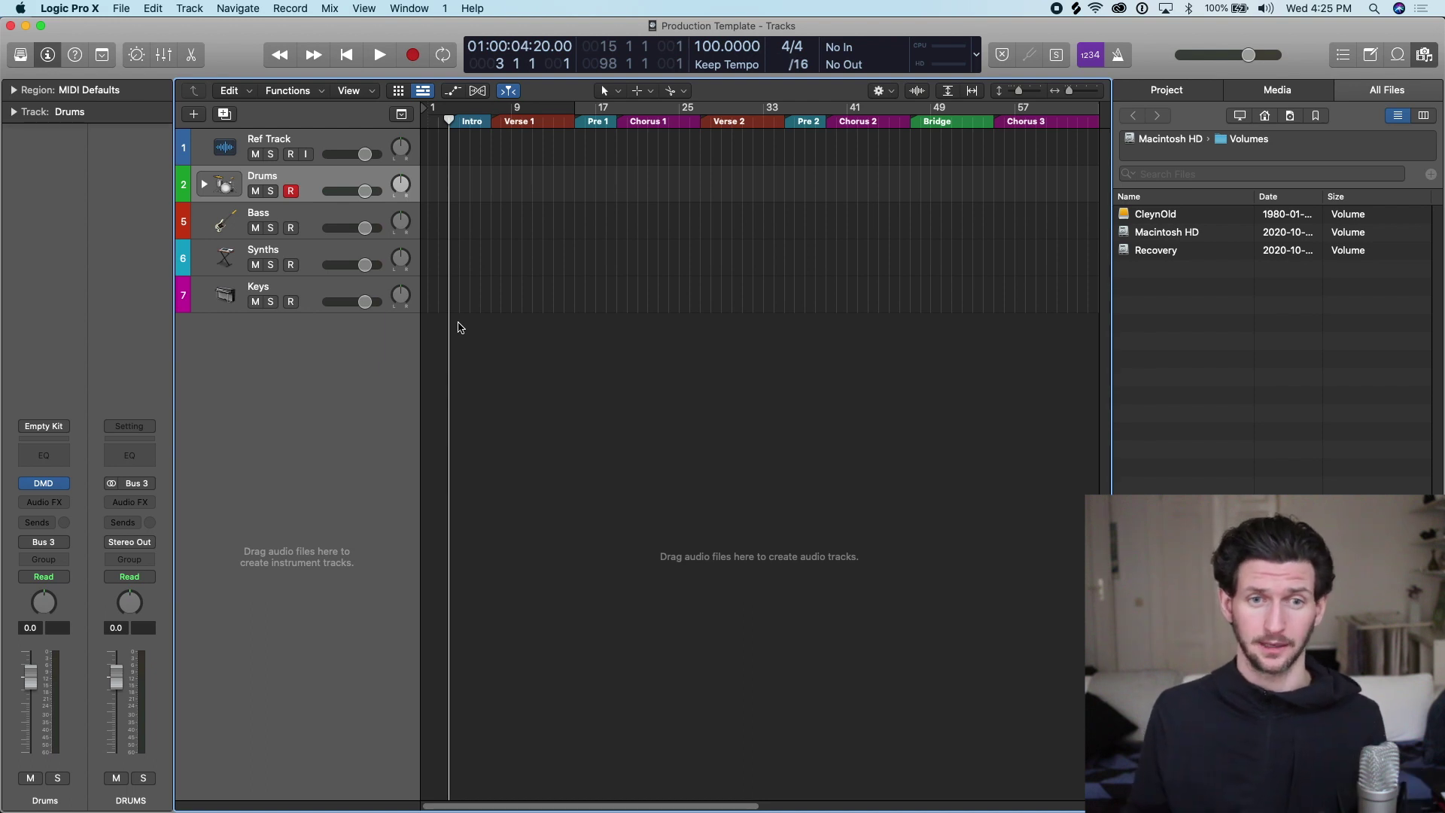
key(super+2)
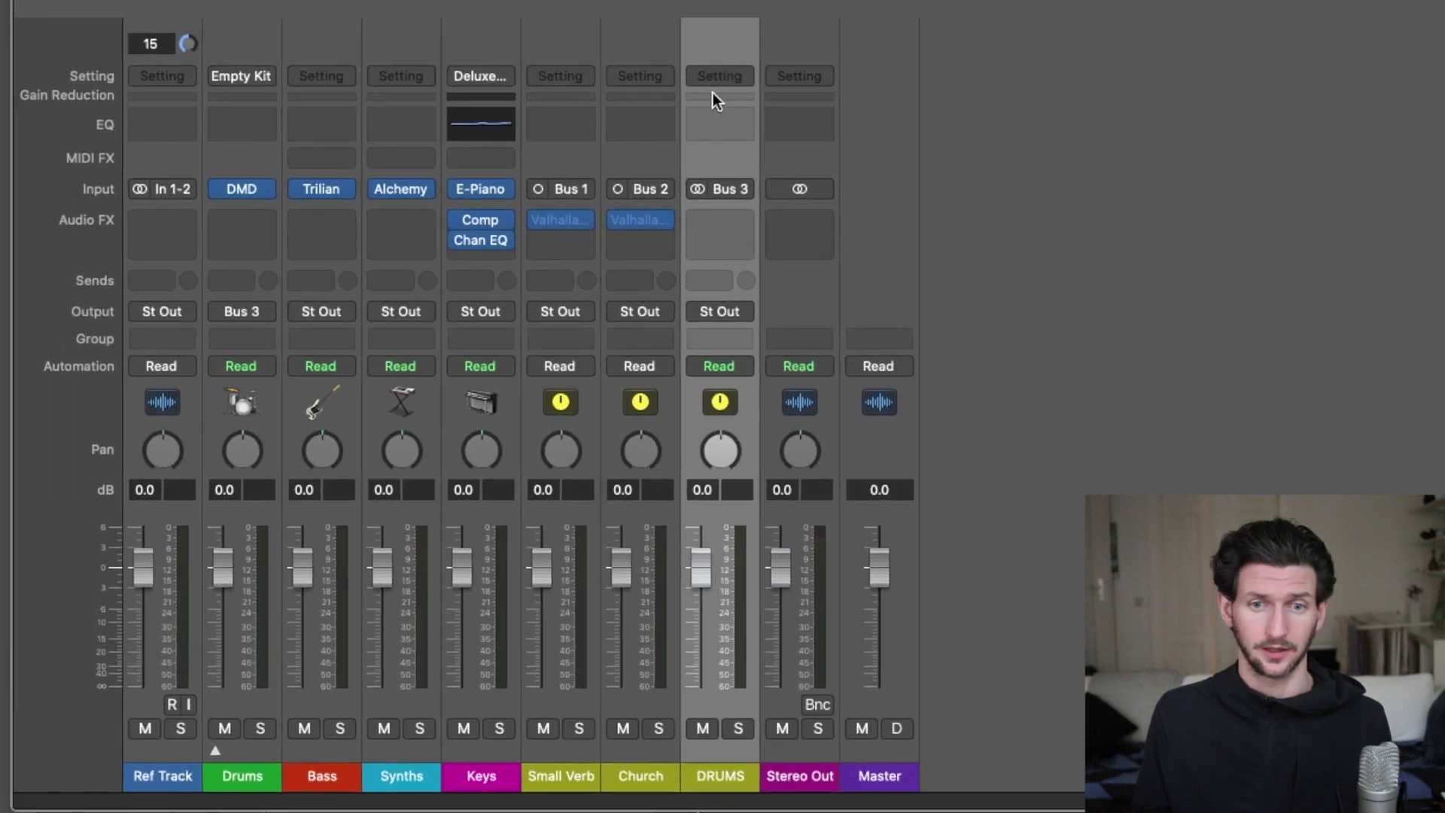
click(719, 77)
click(726, 48)
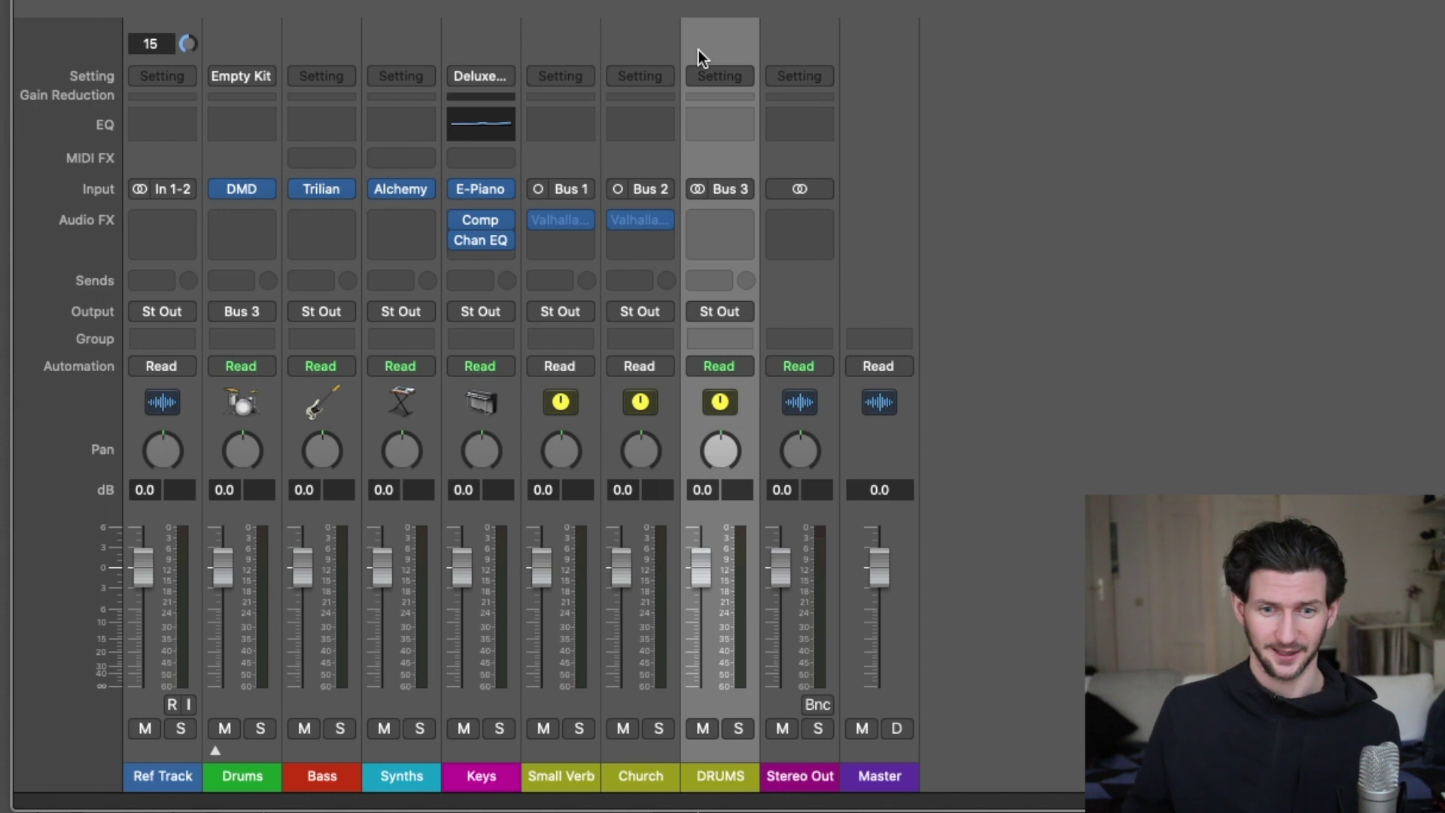
click(660, 761)
click(572, 761)
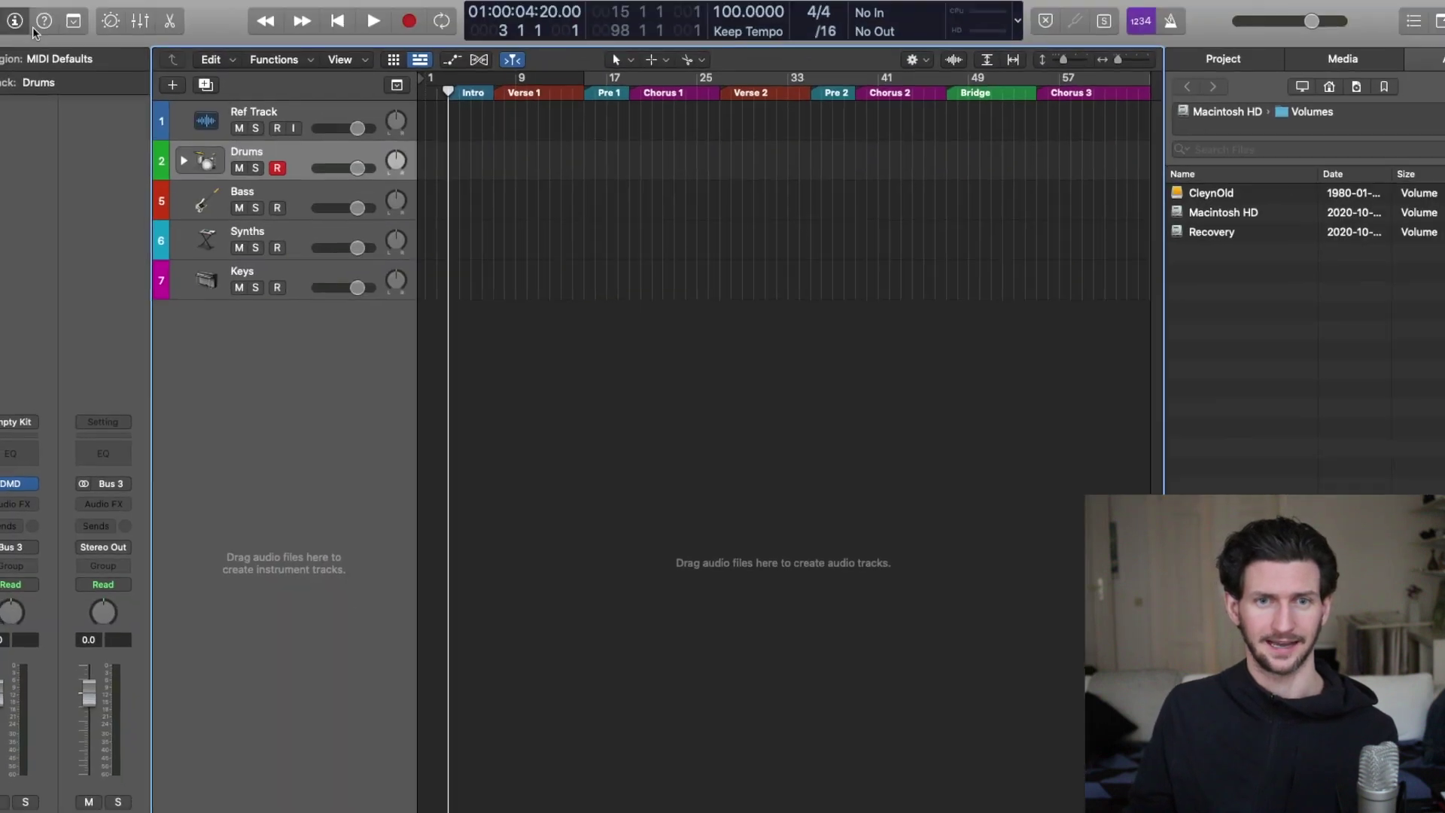
click(190, 8)
click(263, 127)
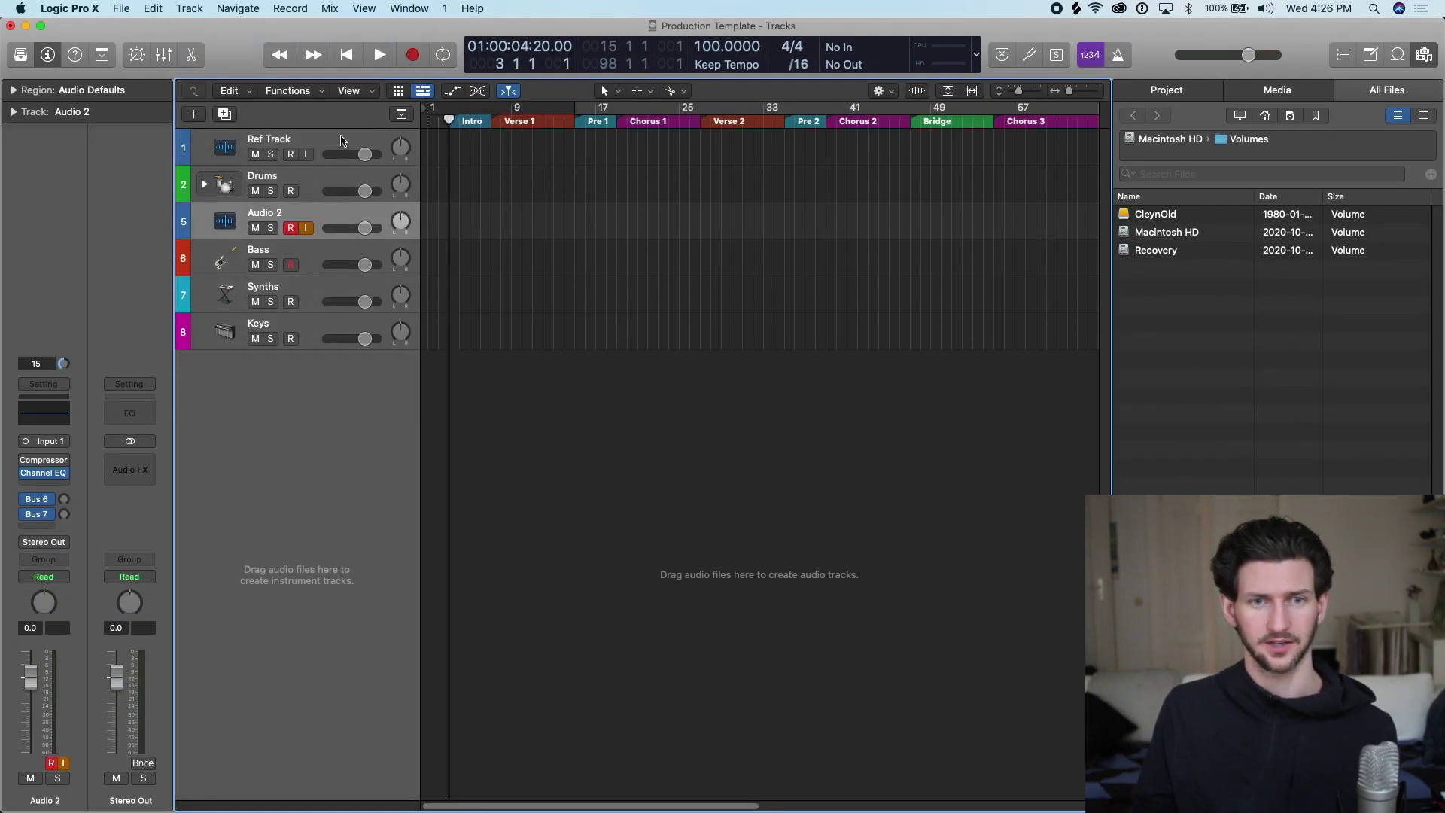
drag(329, 226, 347, 374)
click(285, 344)
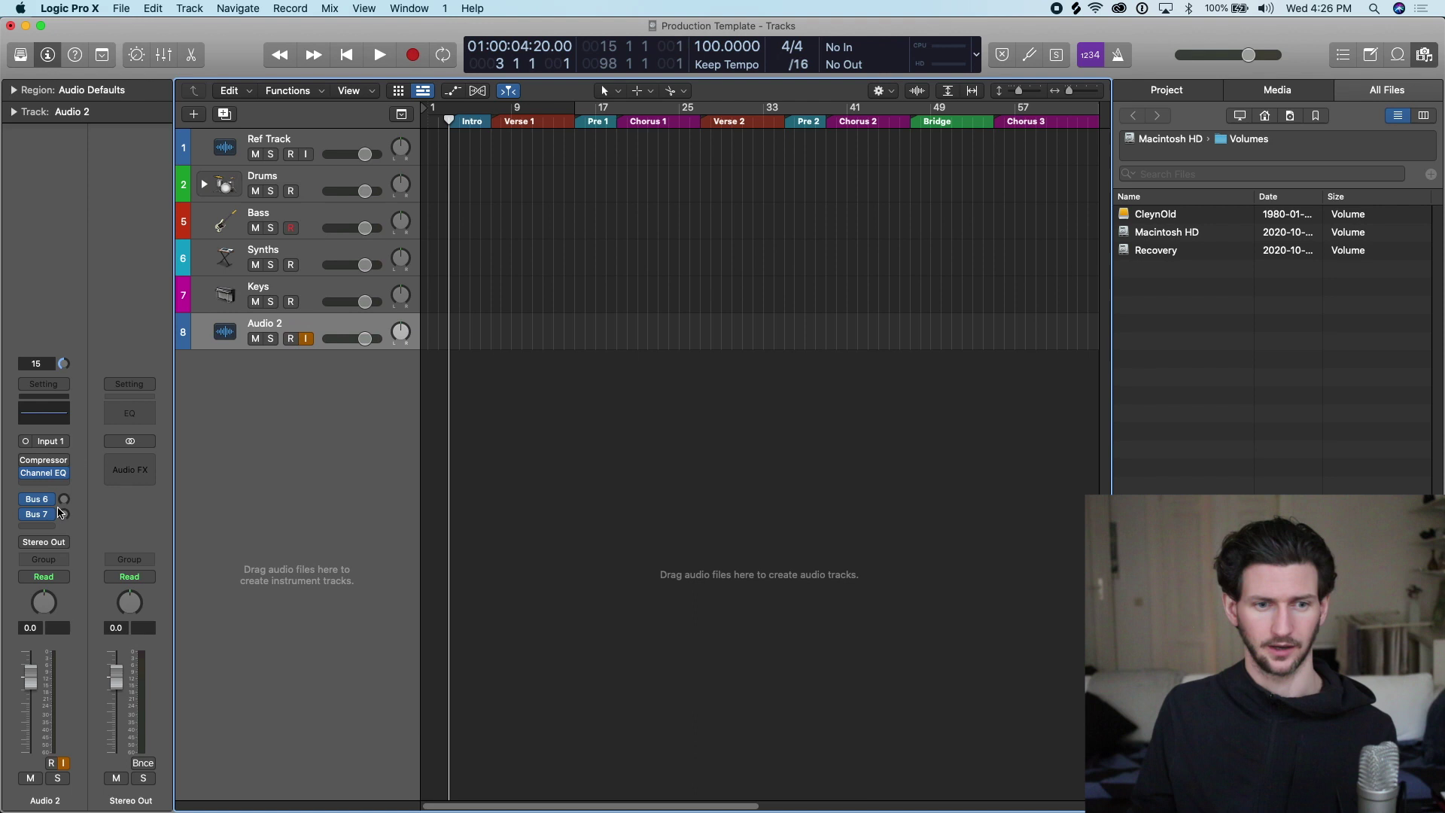
click(61, 525)
mouse_move(100, 544)
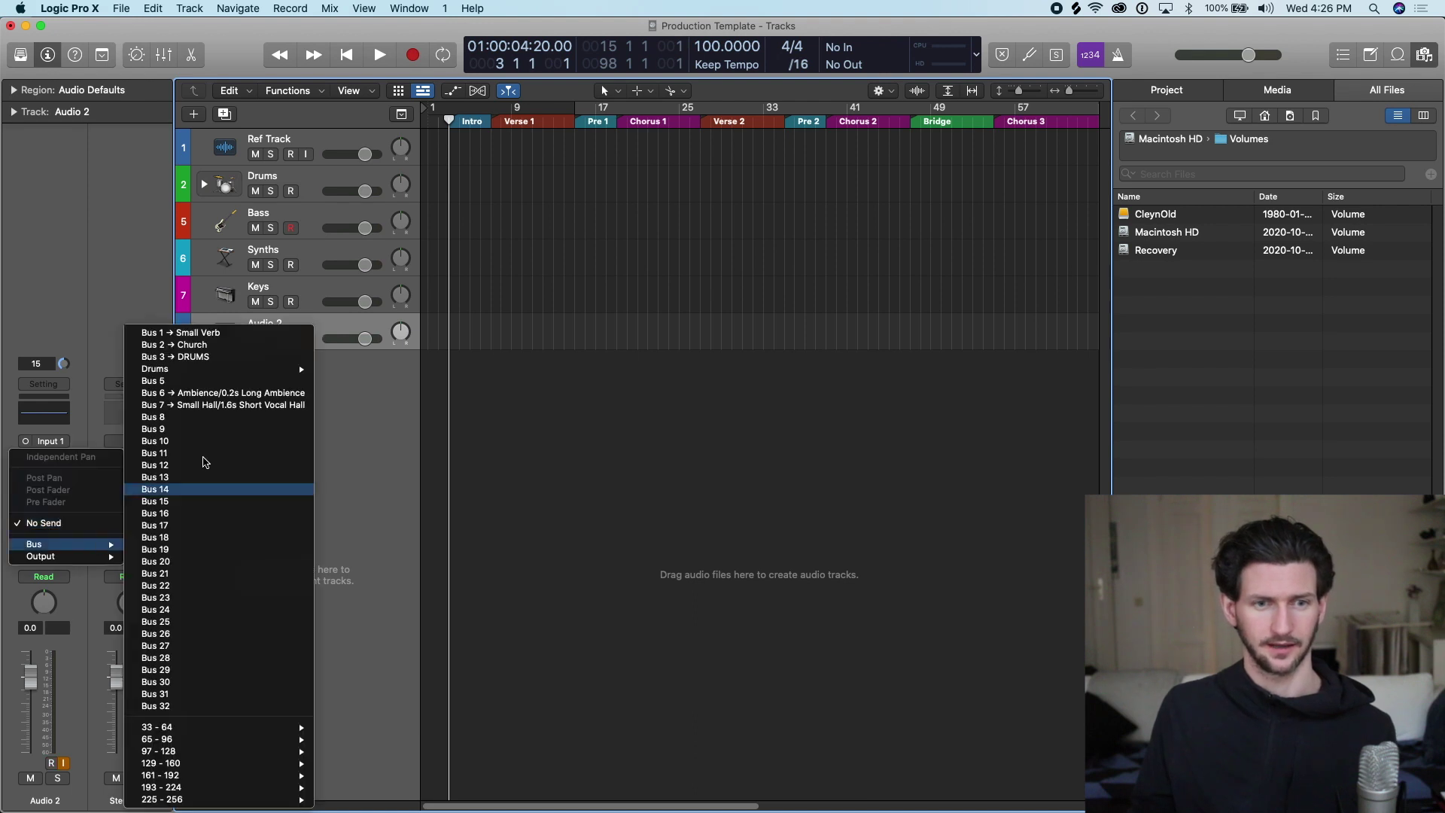
click(215, 335)
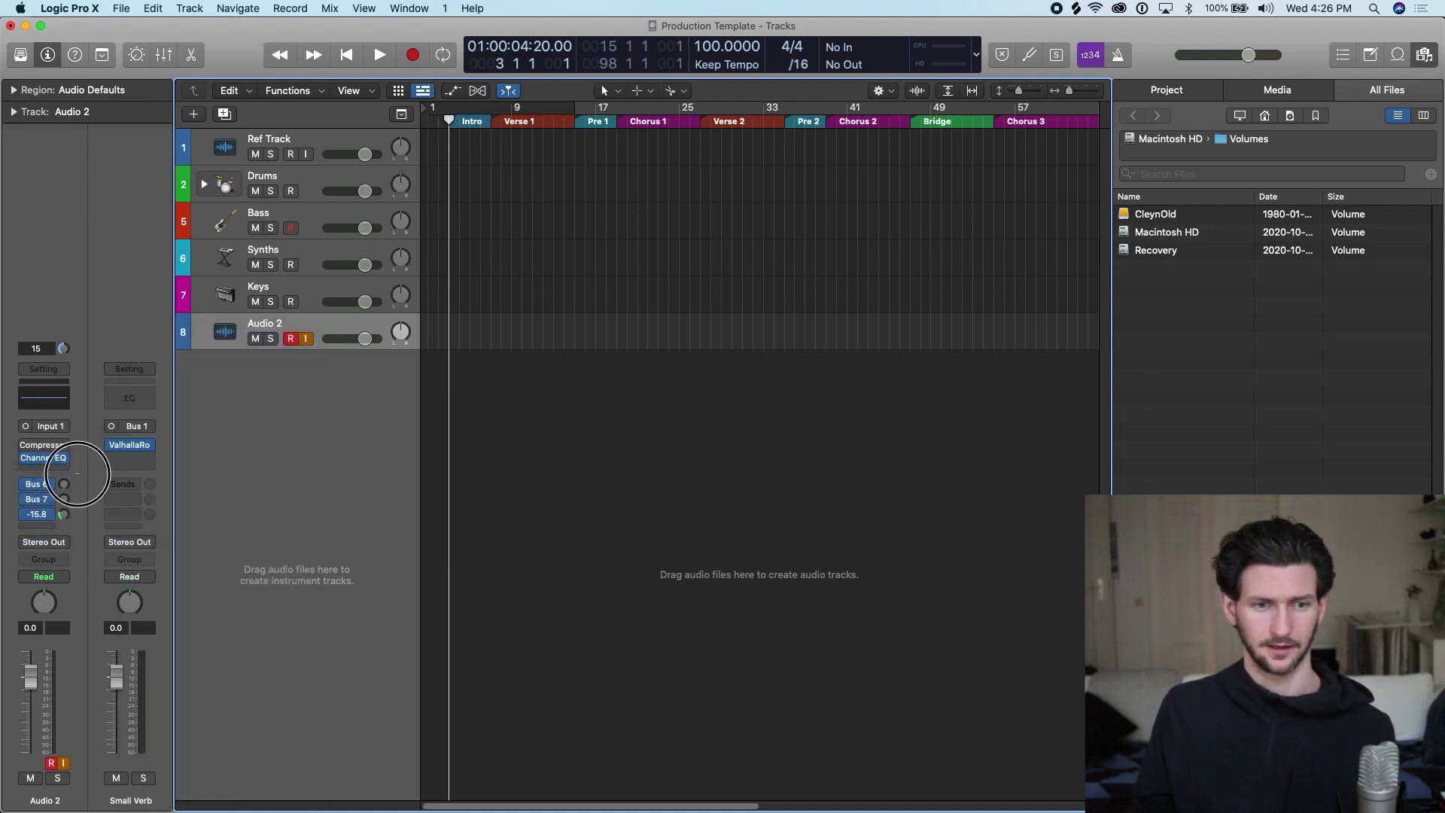
click(60, 526)
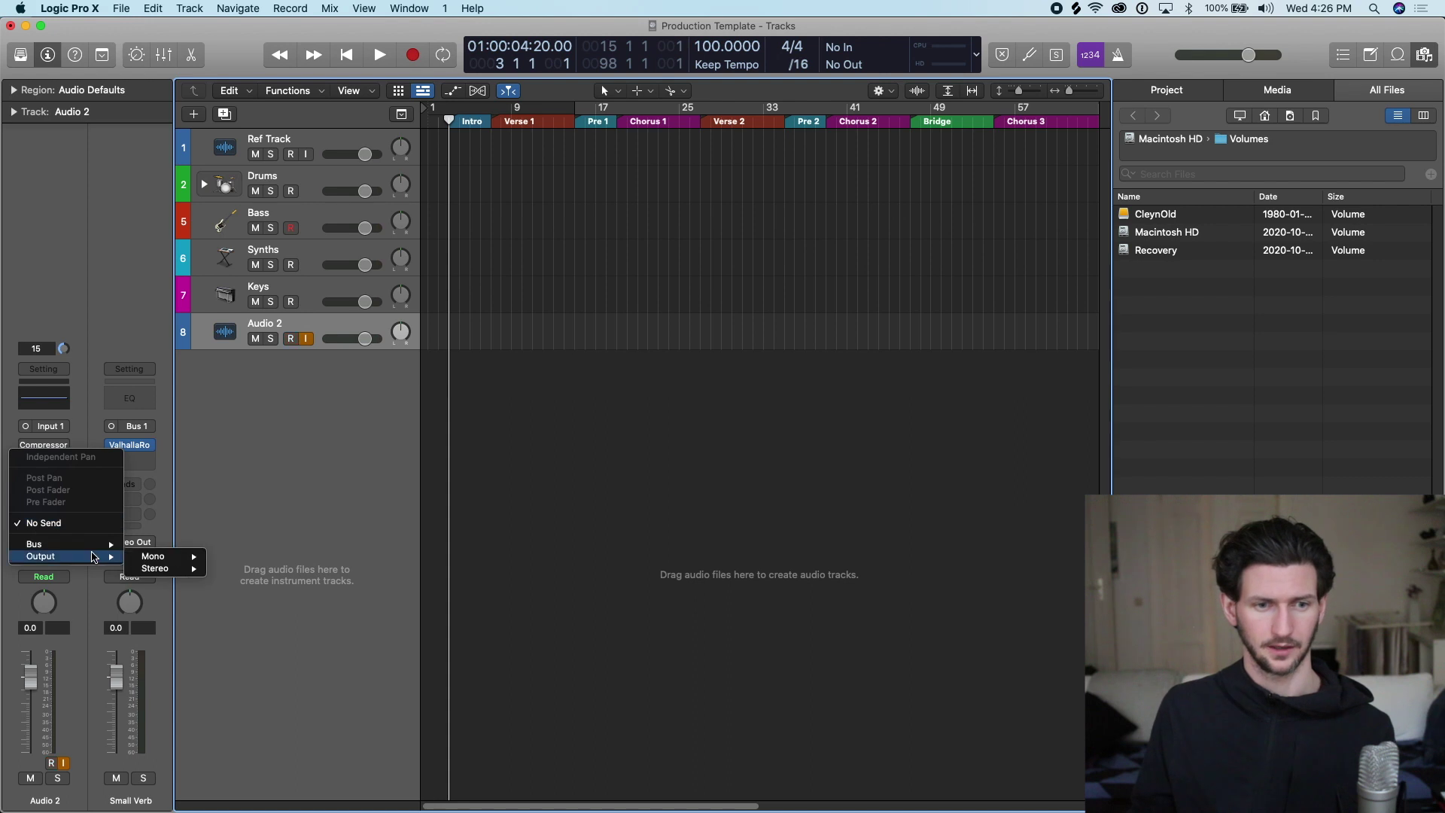
mouse_move(98, 544)
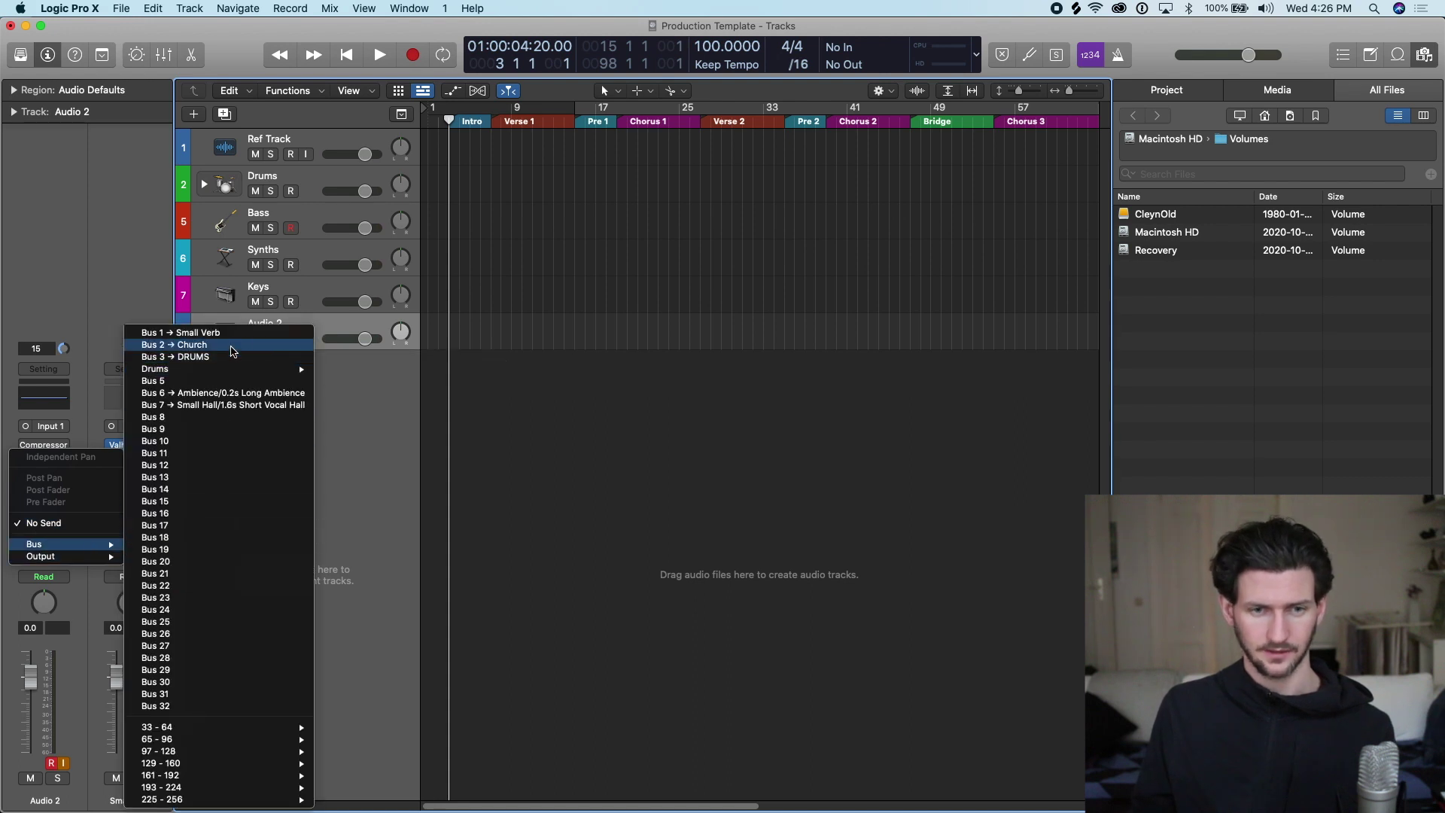
click(218, 345)
drag(88, 452, 91, 504)
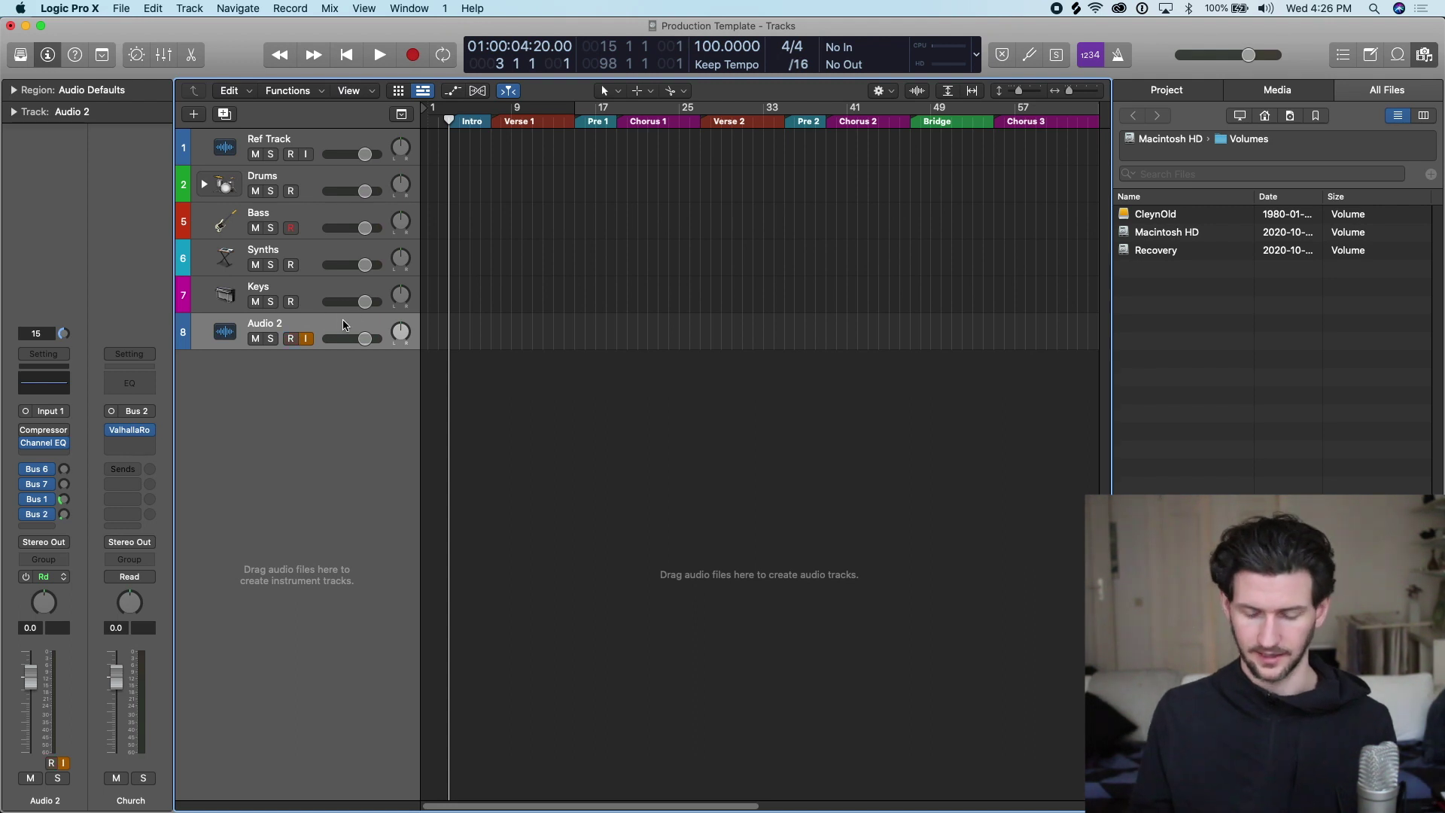
key(super+BackSpace)
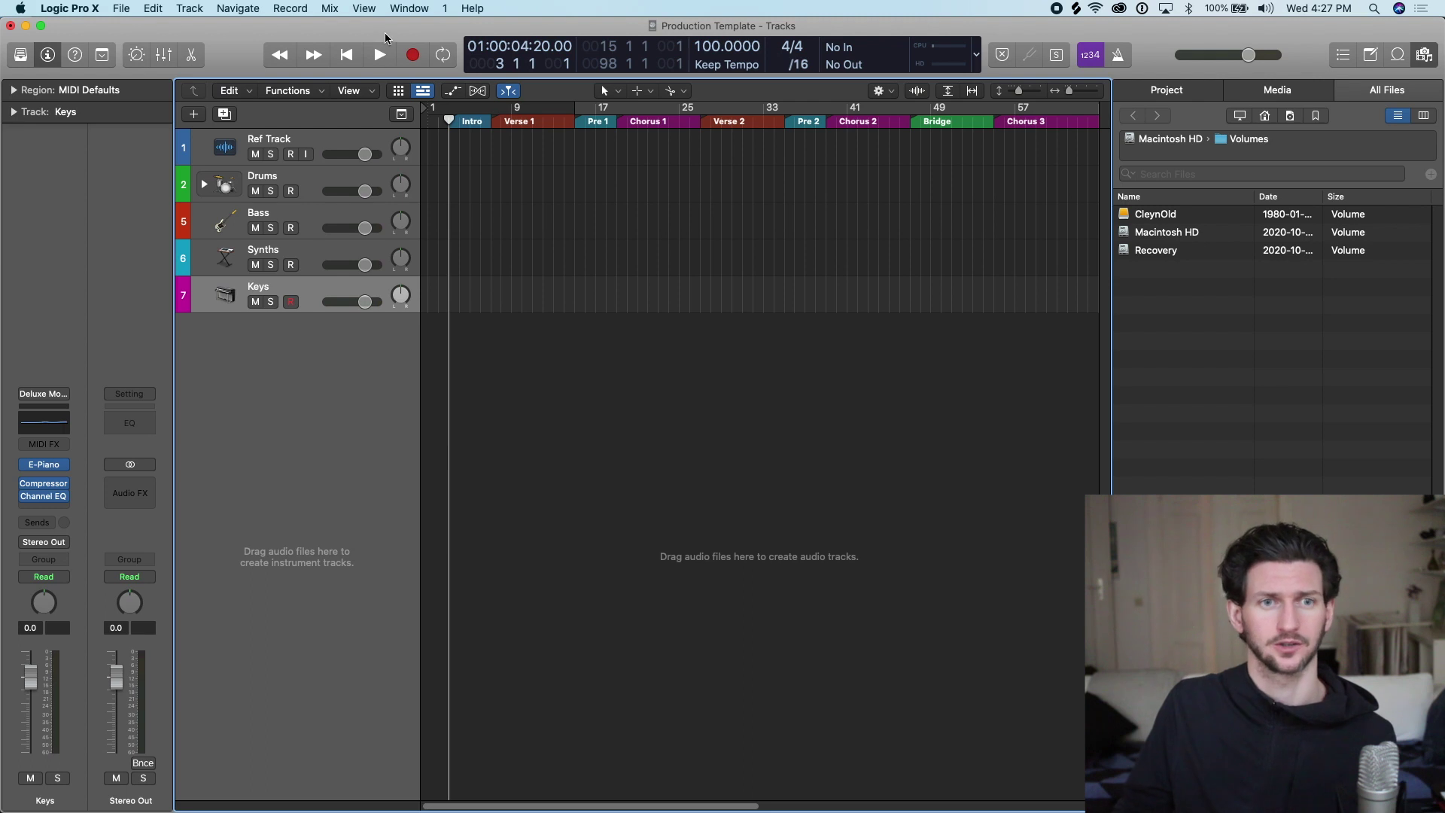
- Drag the playhead to bar 7, then select the Synths and Bass tracks
click(450, 119)
drag(450, 119, 490, 121)
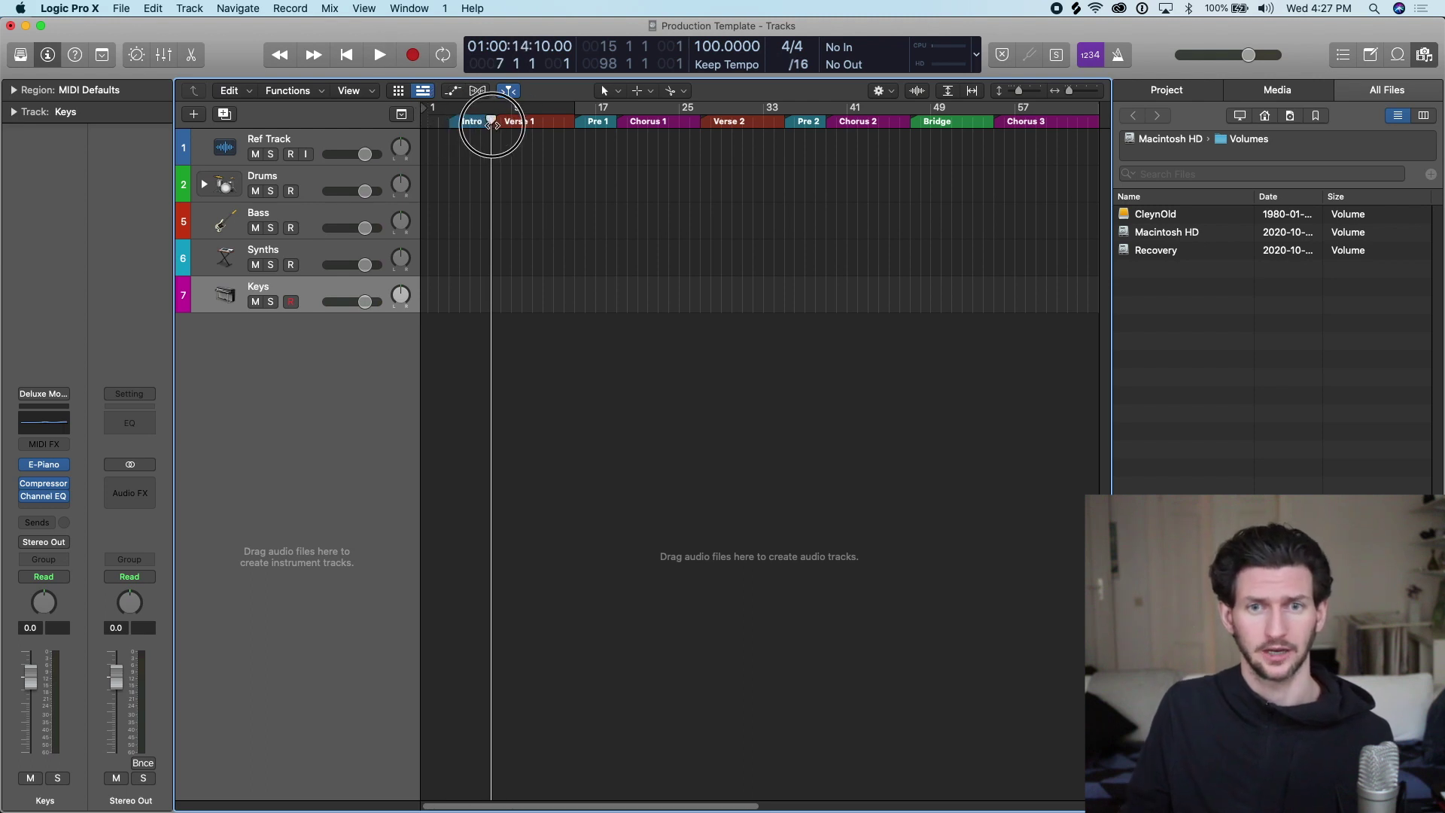
click(304, 254)
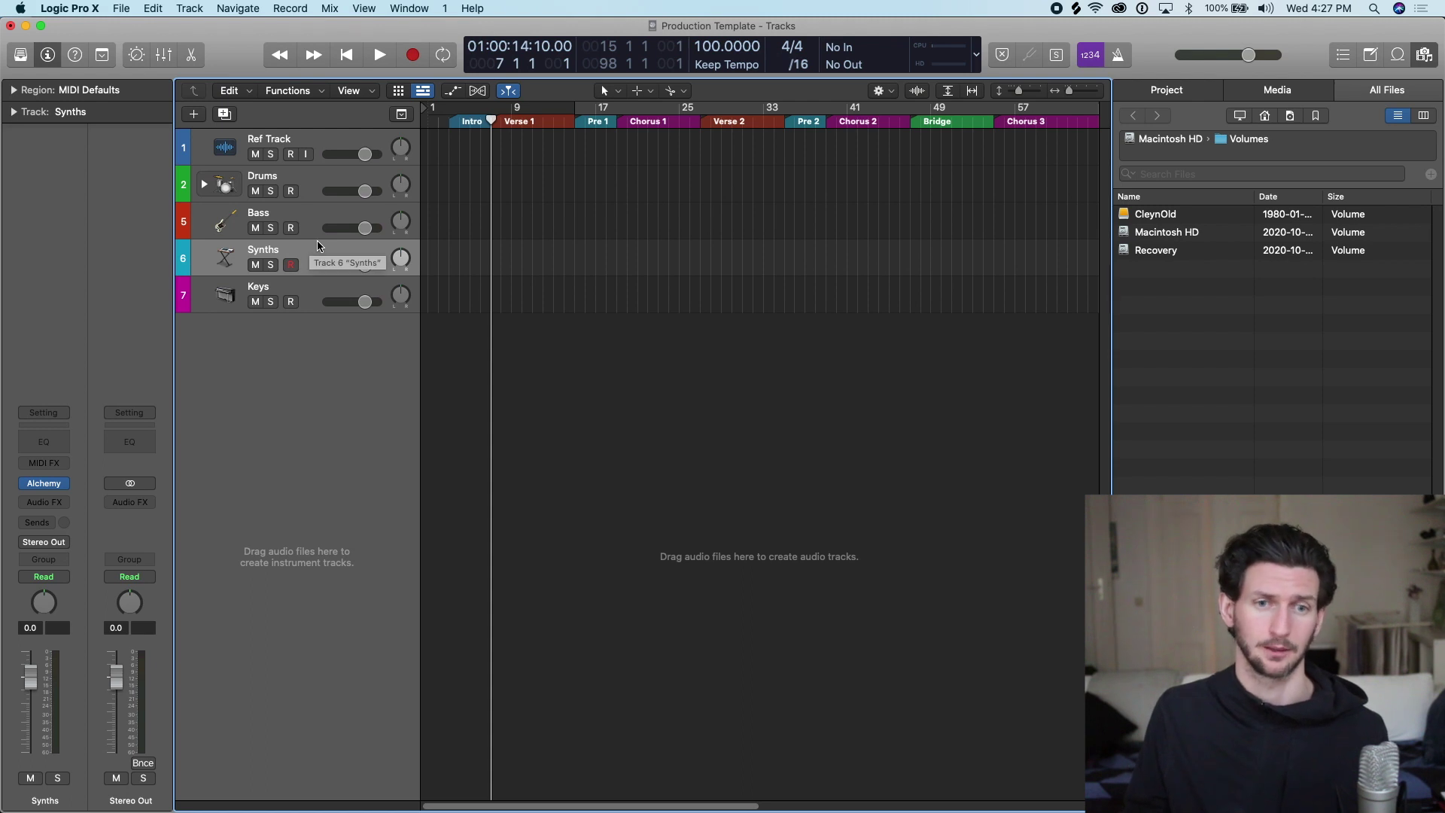
click(335, 221)
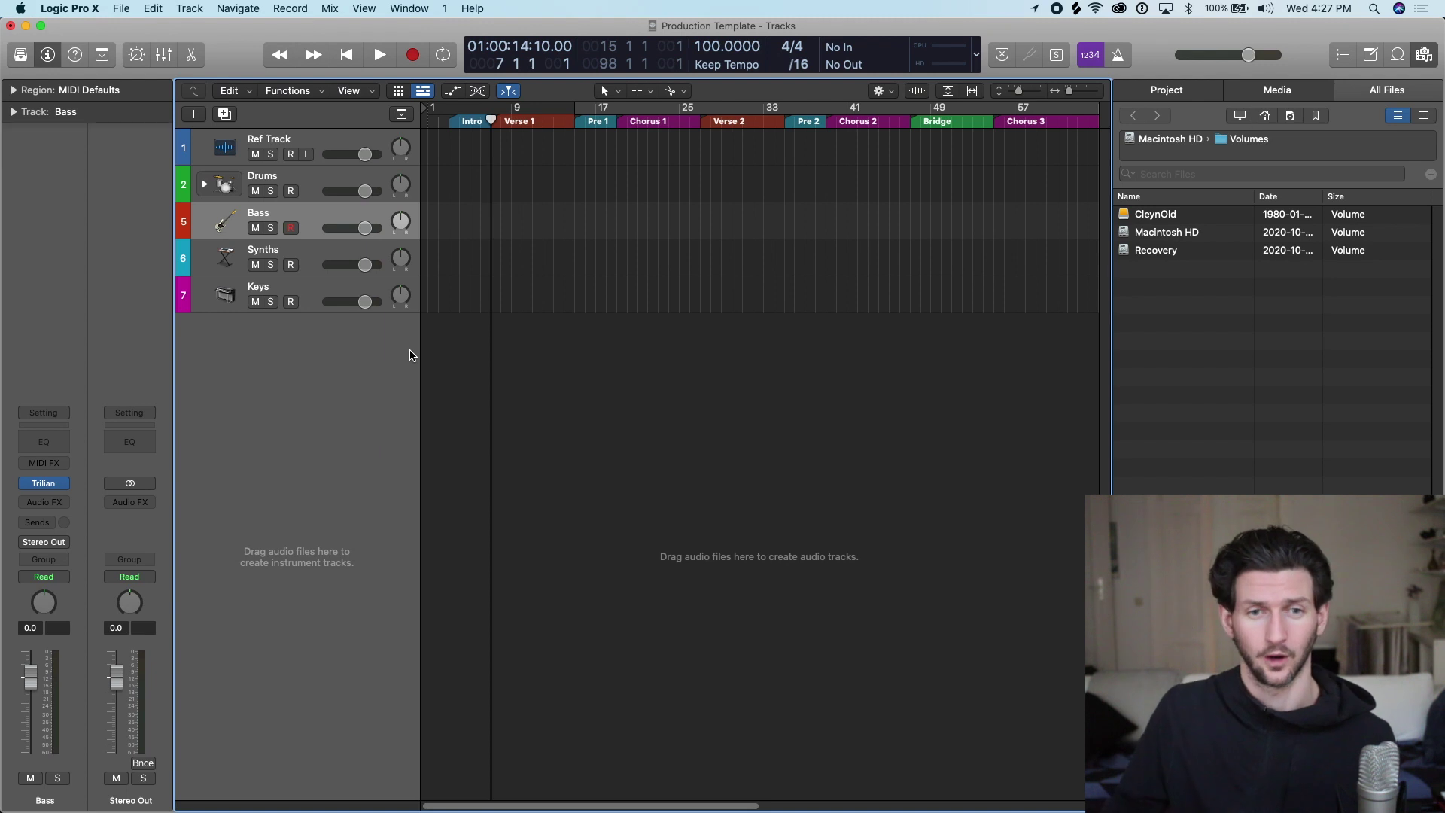
- Save as Template under the name Production Template, replacing the existing template
click(123, 7)
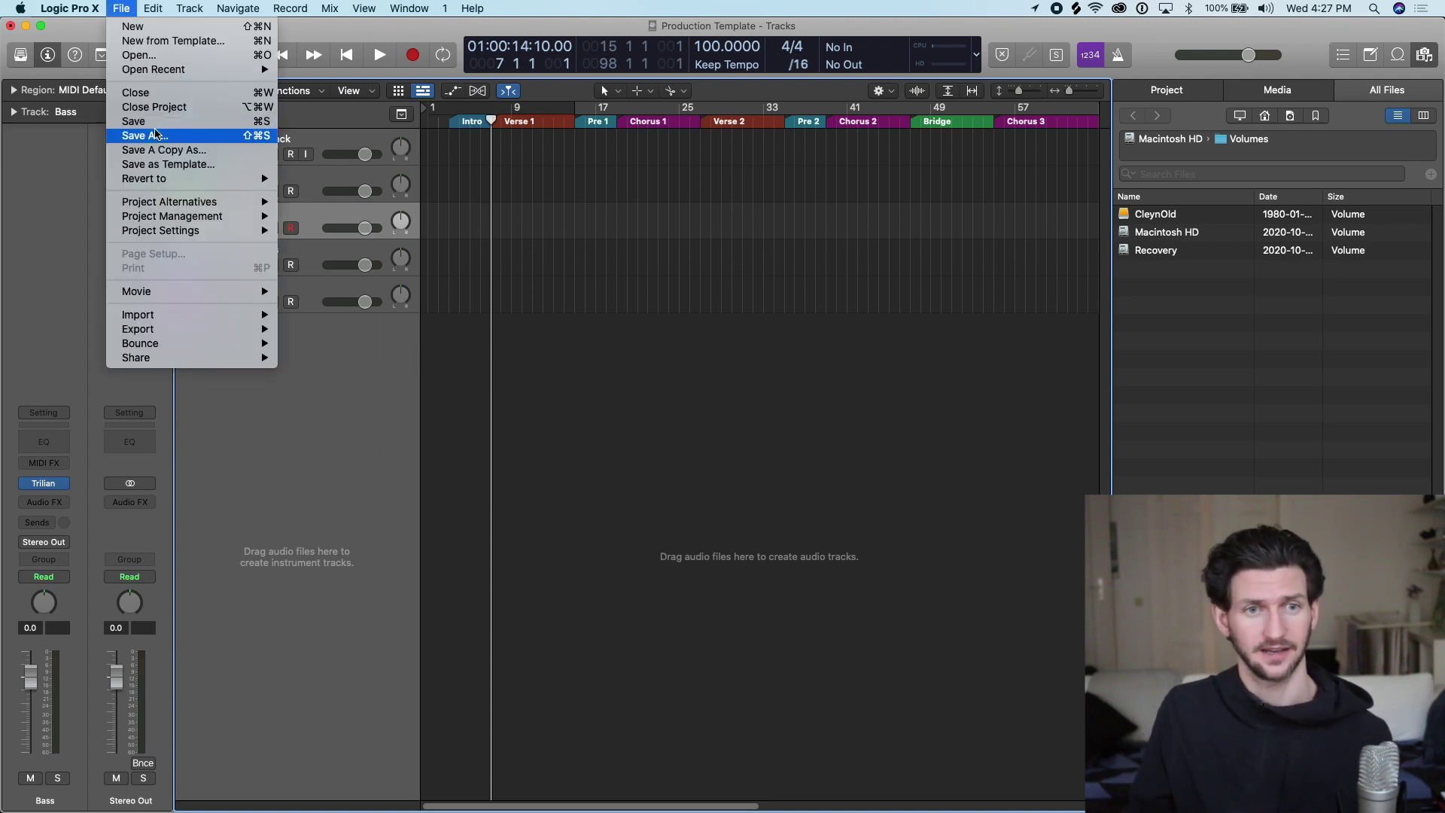
click(154, 150)
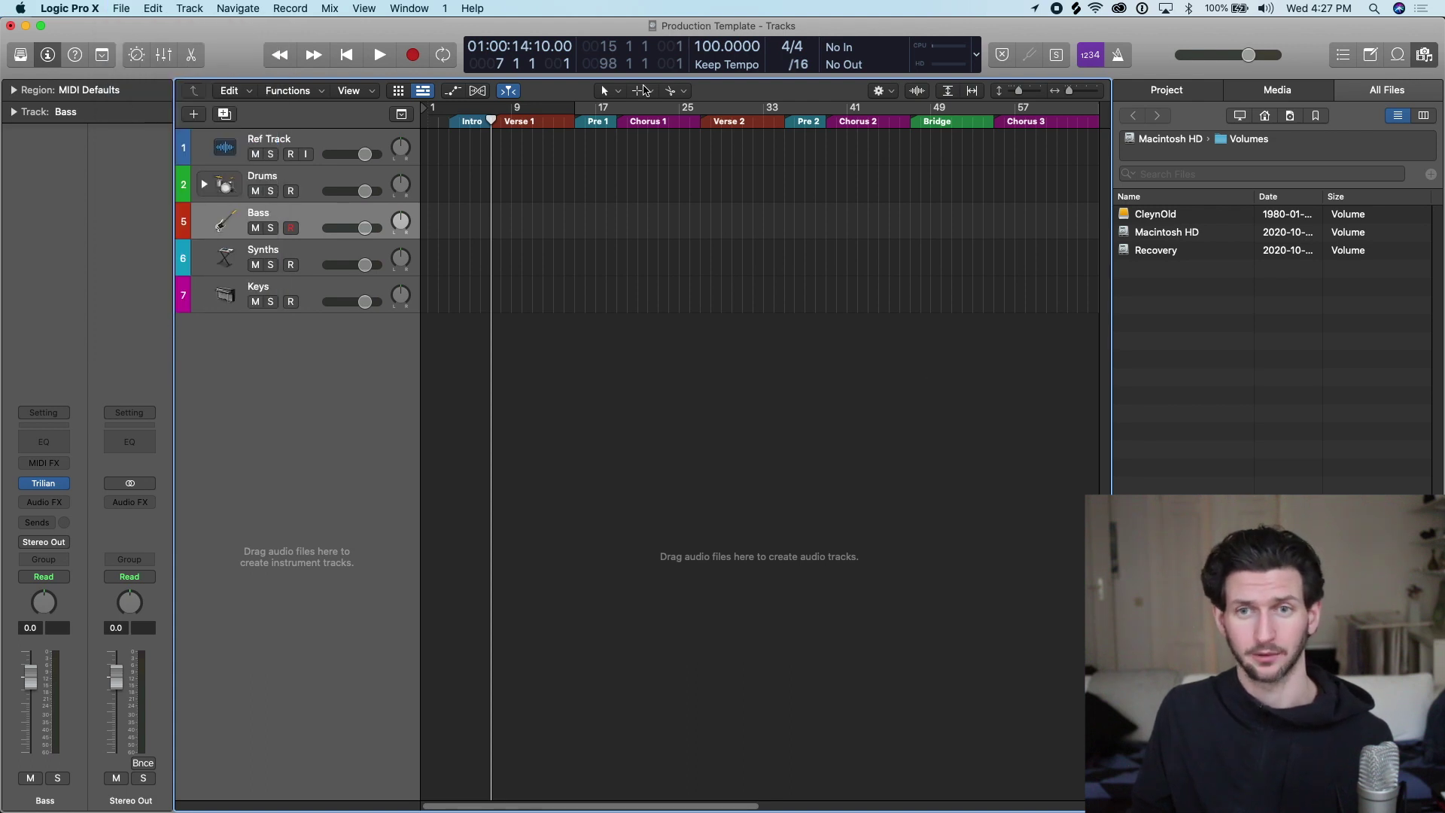
click(123, 7)
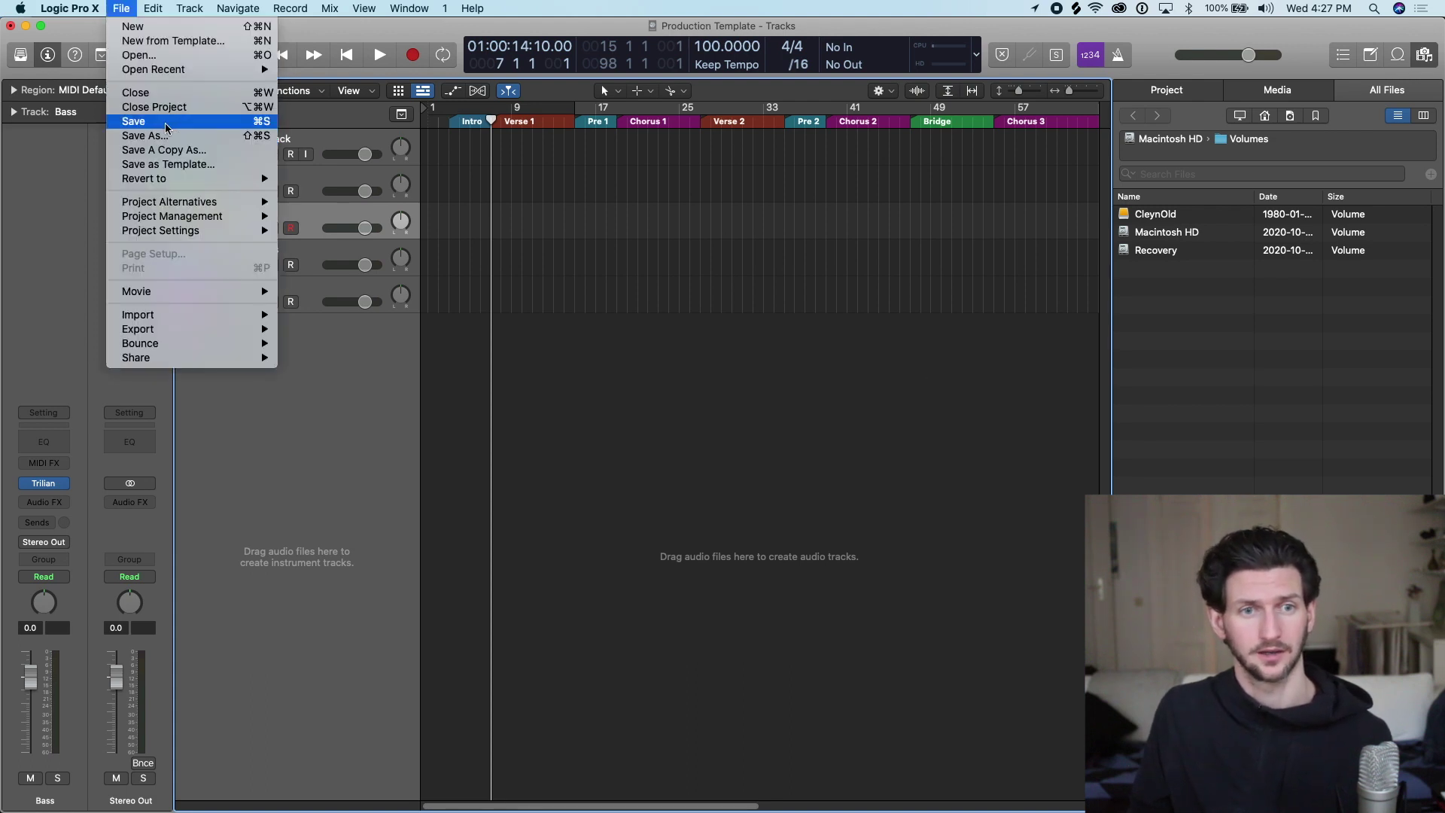
click(154, 165)
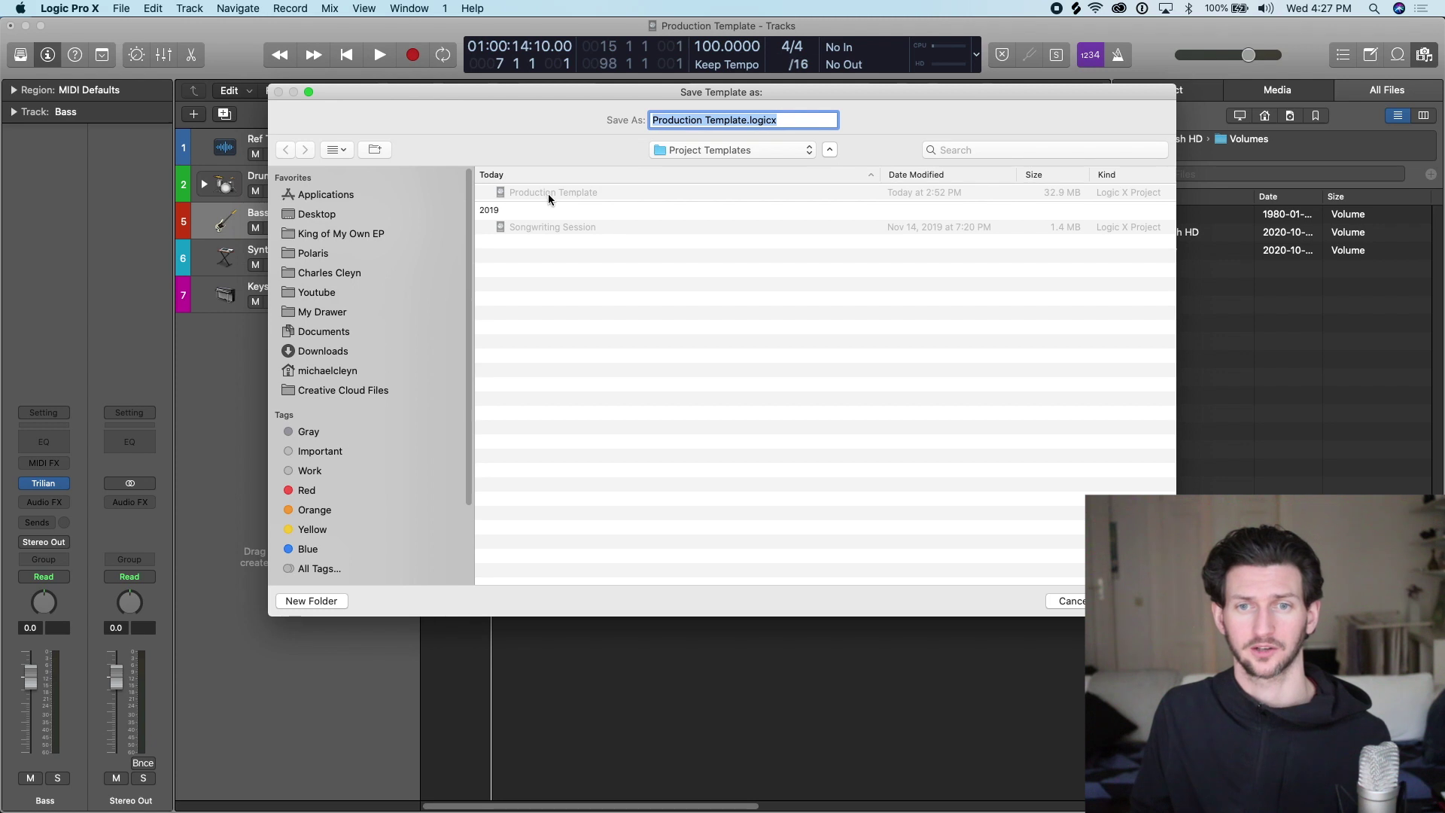
click(1133, 600)
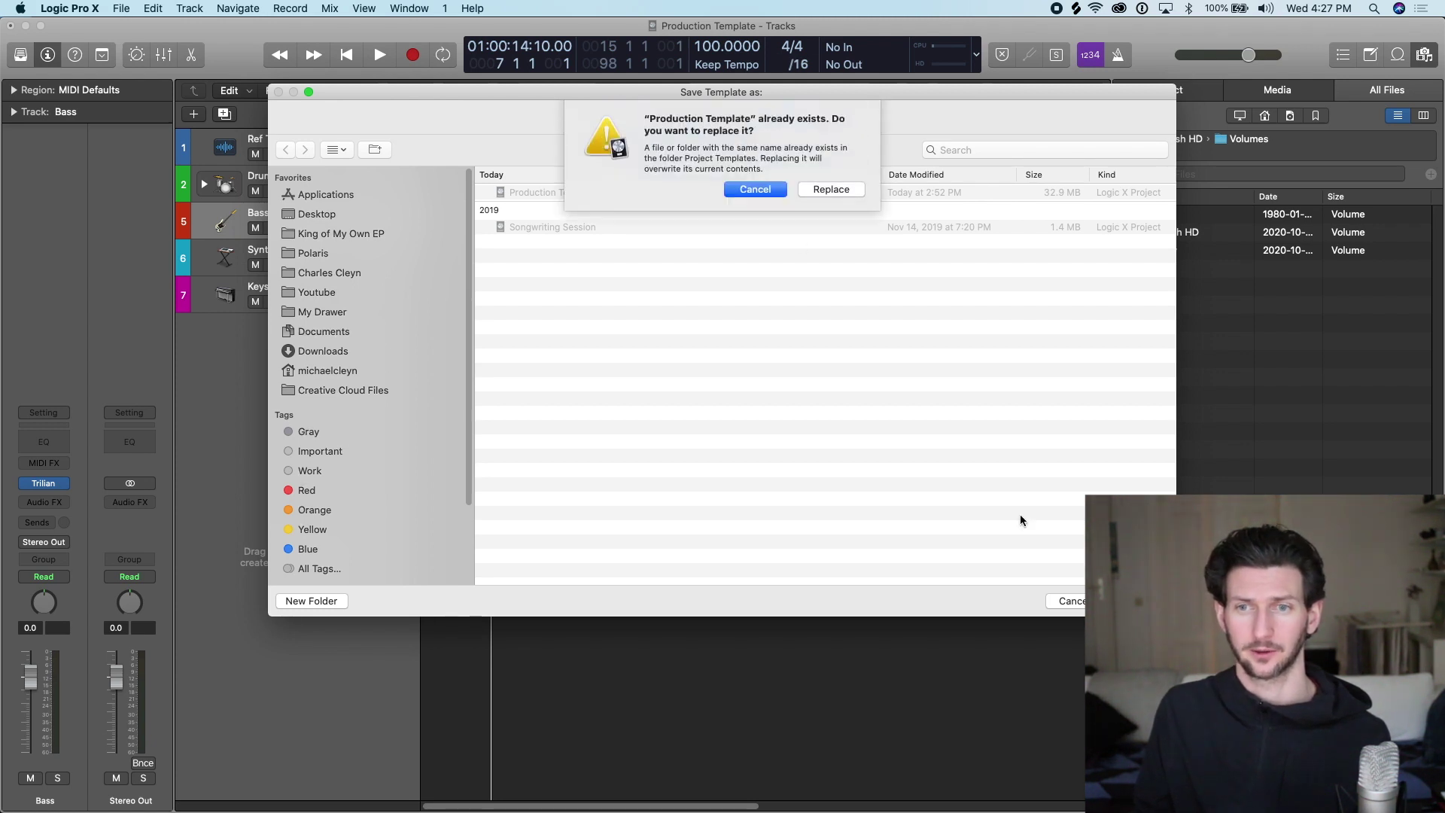
click(835, 188)
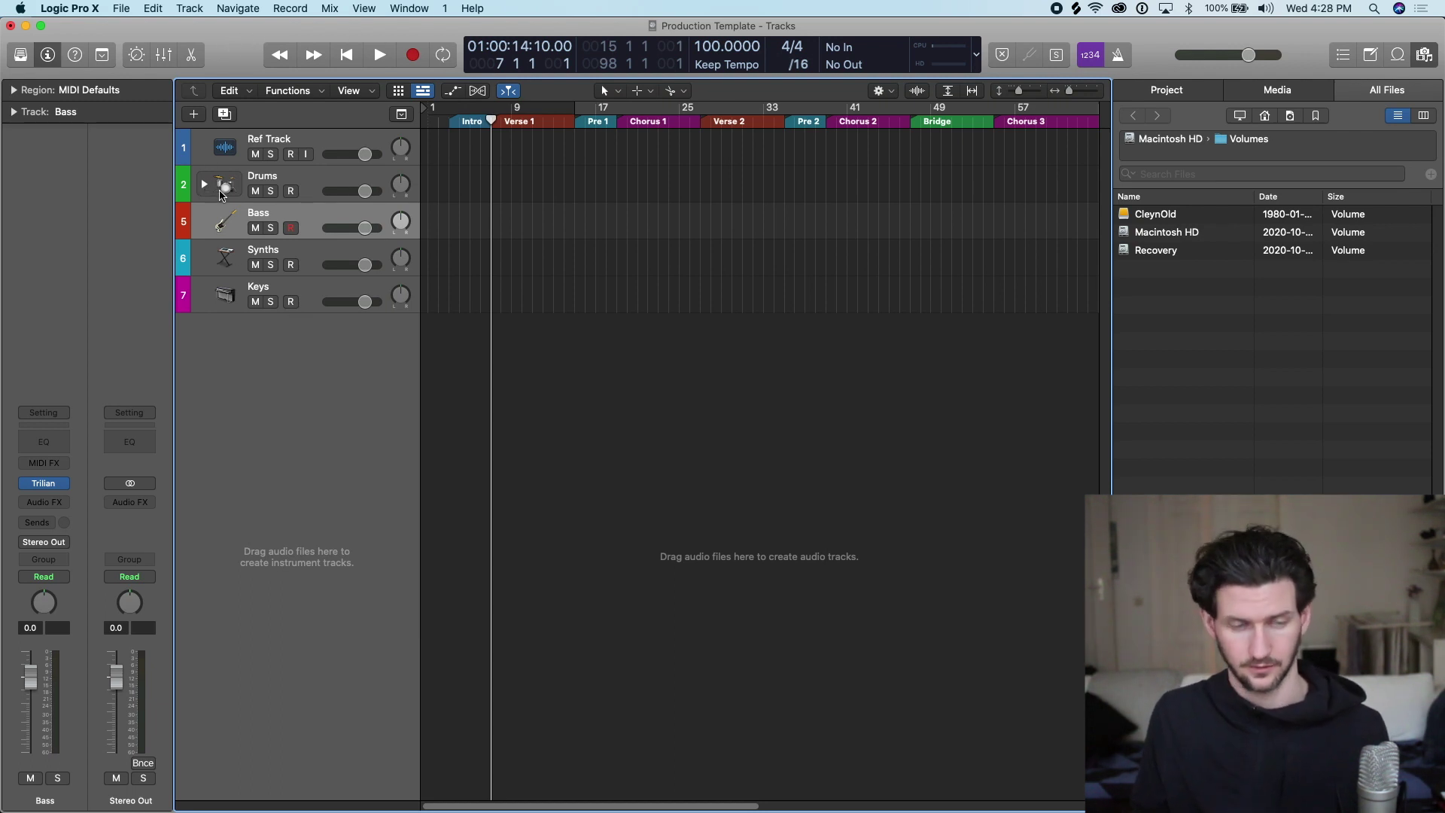
- Start a new project from a template, closing the currently open project
click(120, 8)
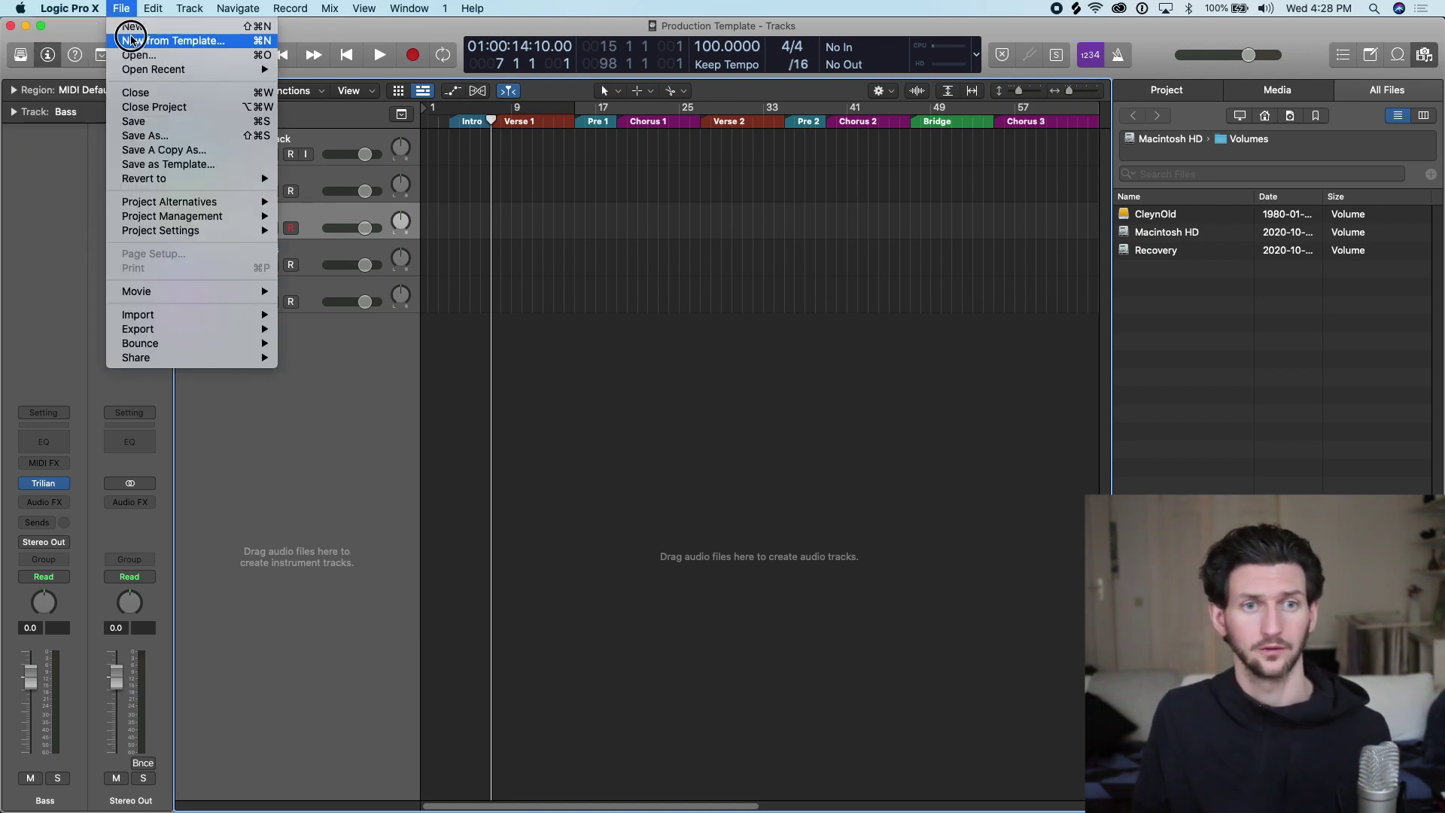
click(134, 46)
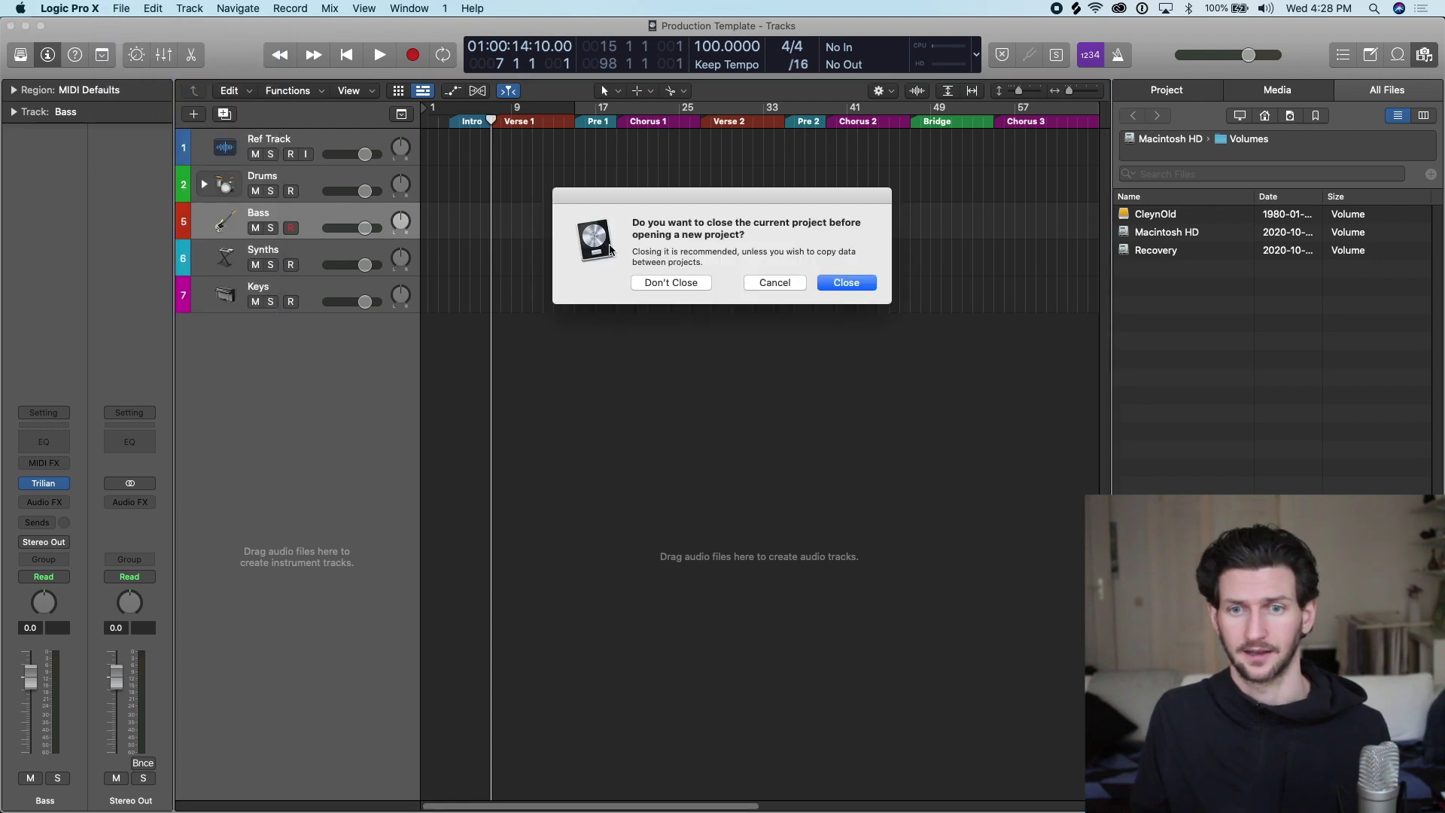
click(844, 282)
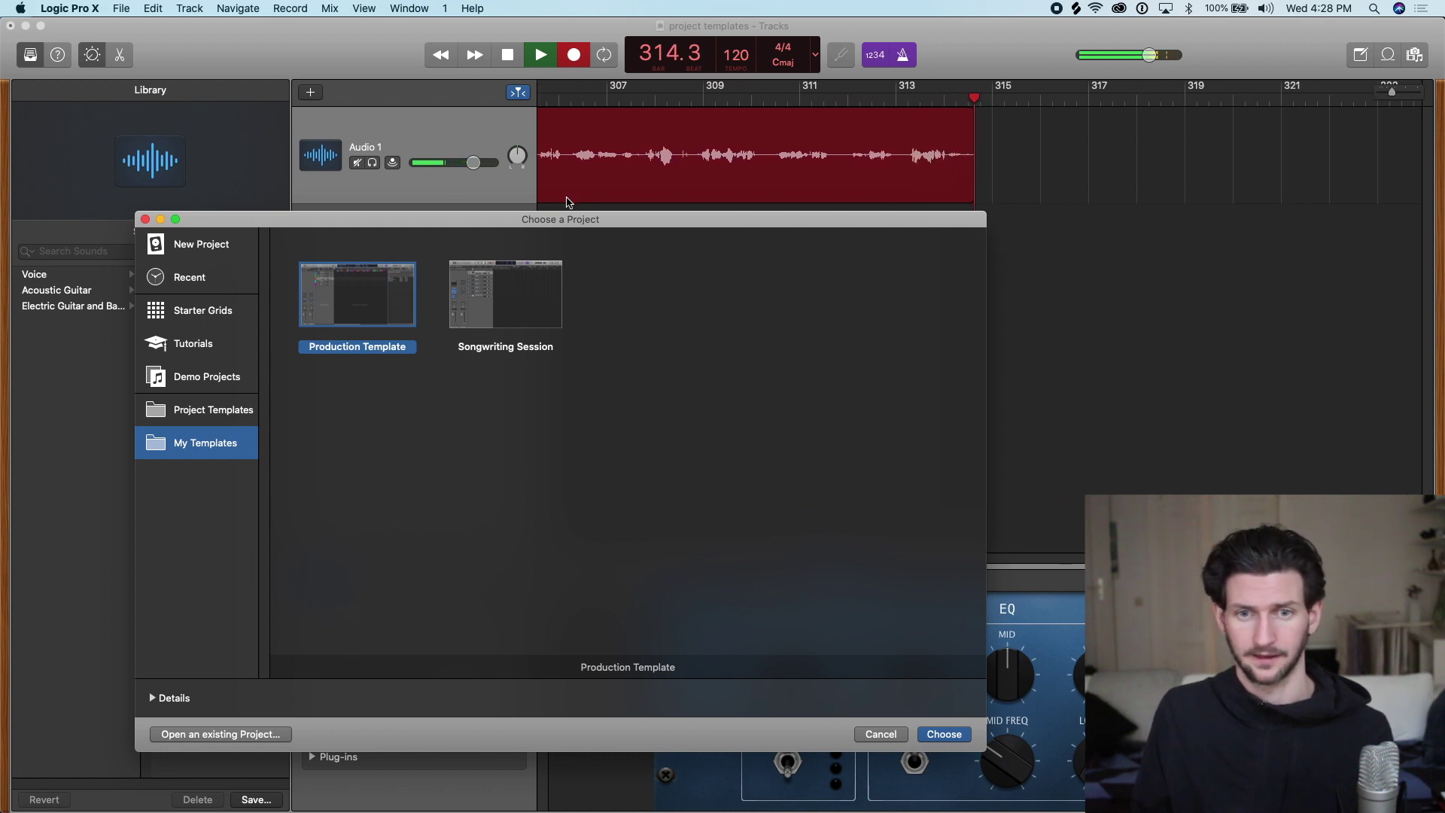
- Create the project from Production Template under My Templates and bring up its Save dialog
drag(538, 219, 698, 87)
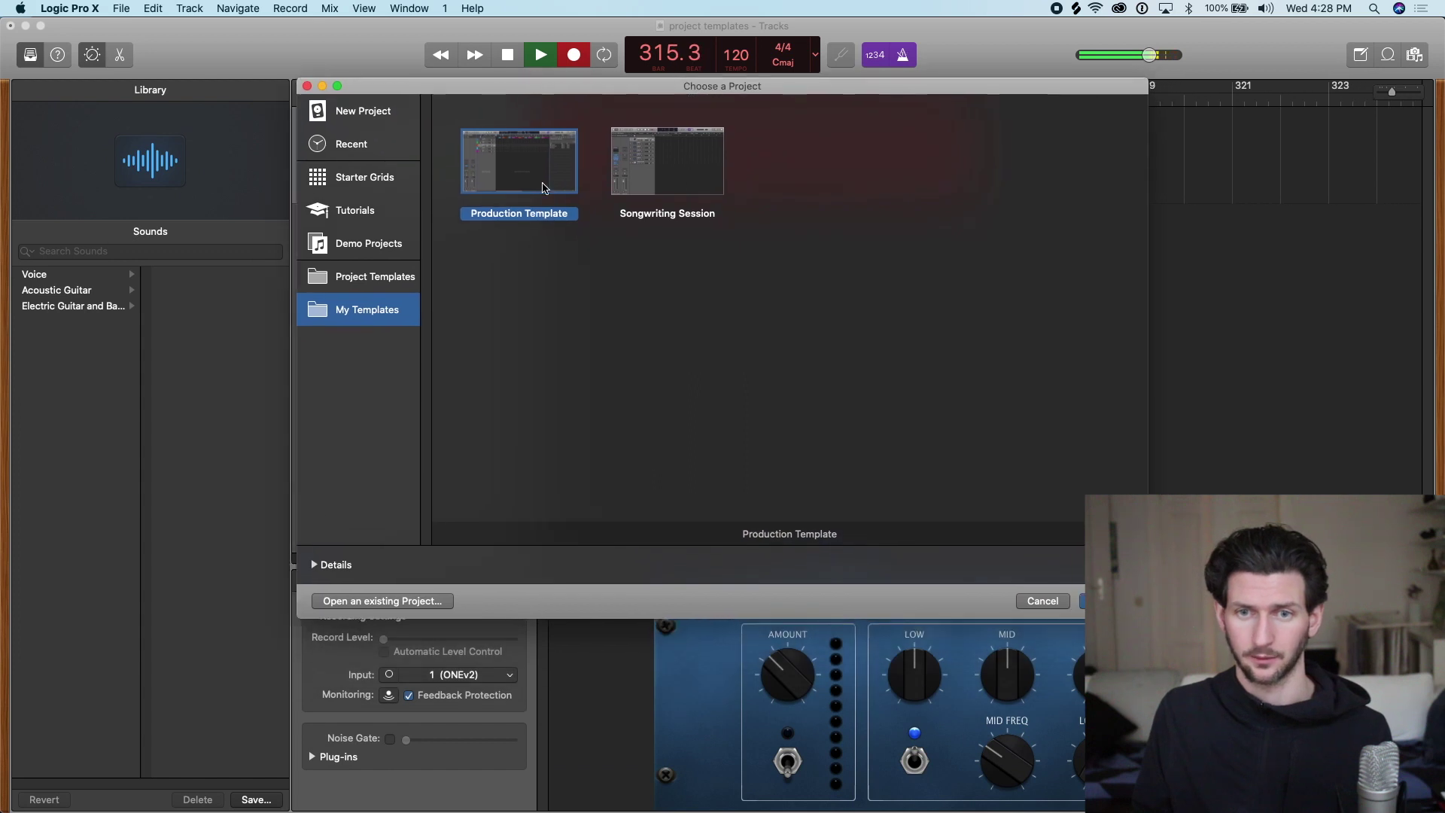
click(673, 176)
click(572, 187)
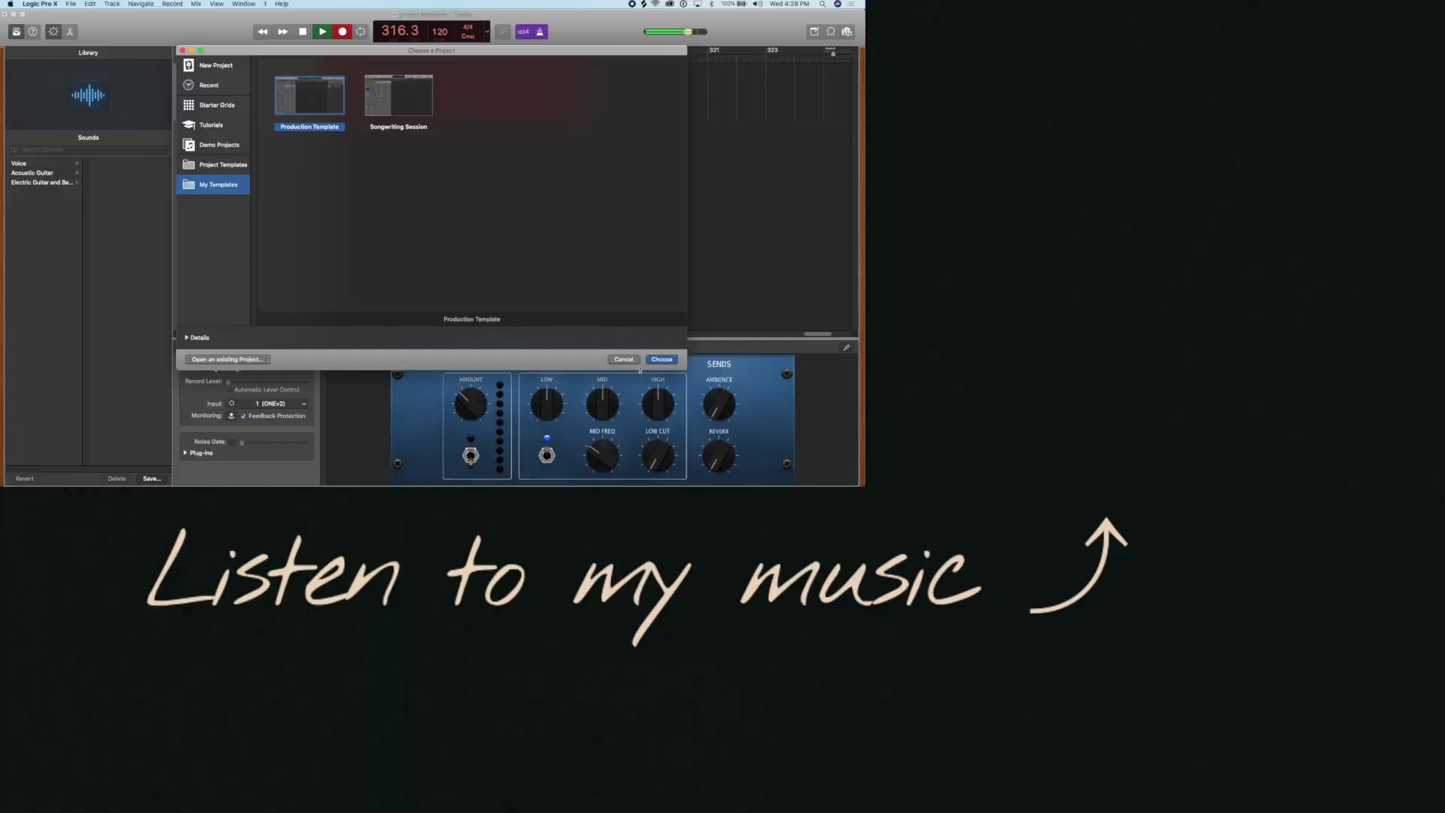
click(665, 358)
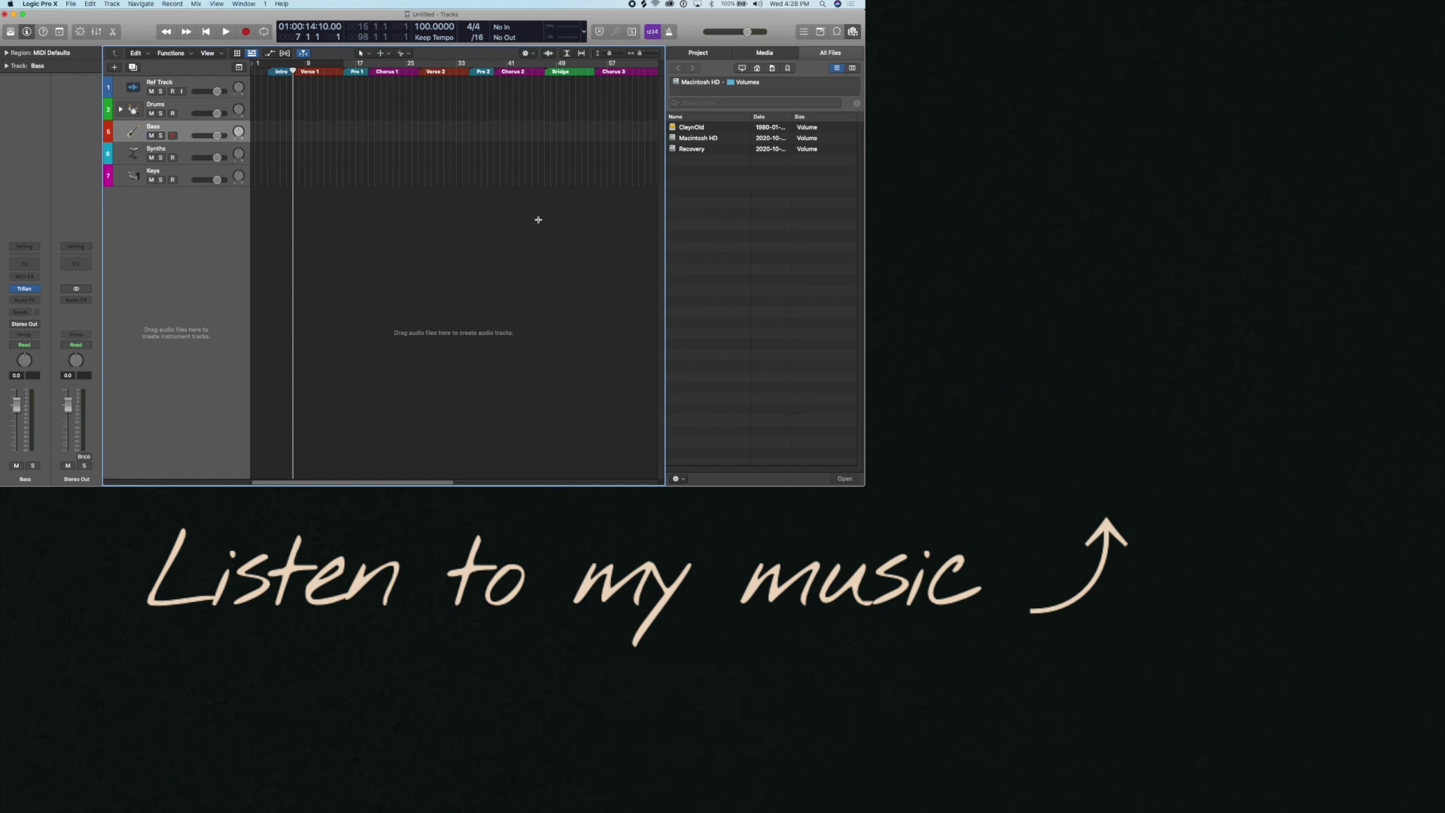
key(super+s)
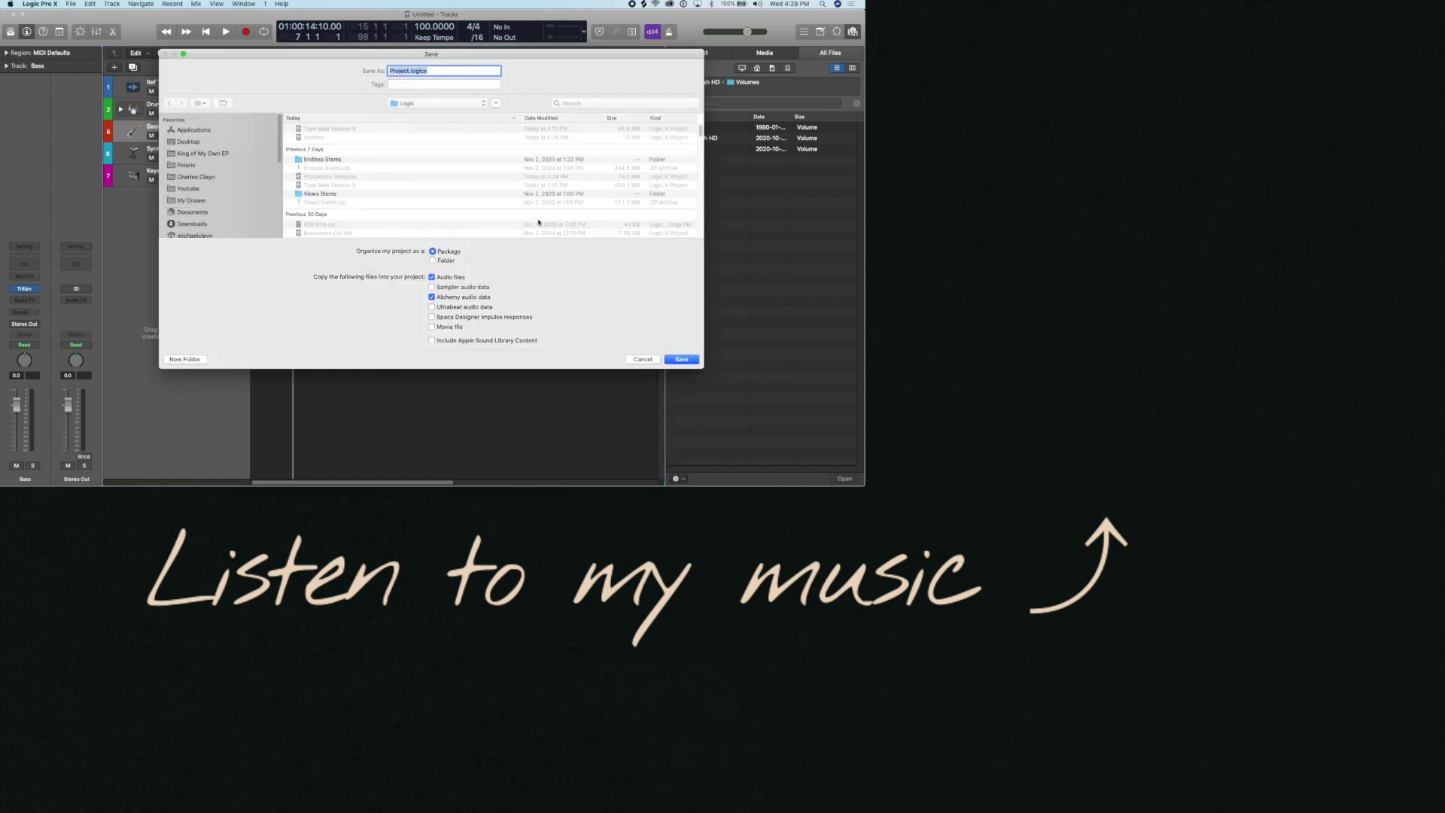